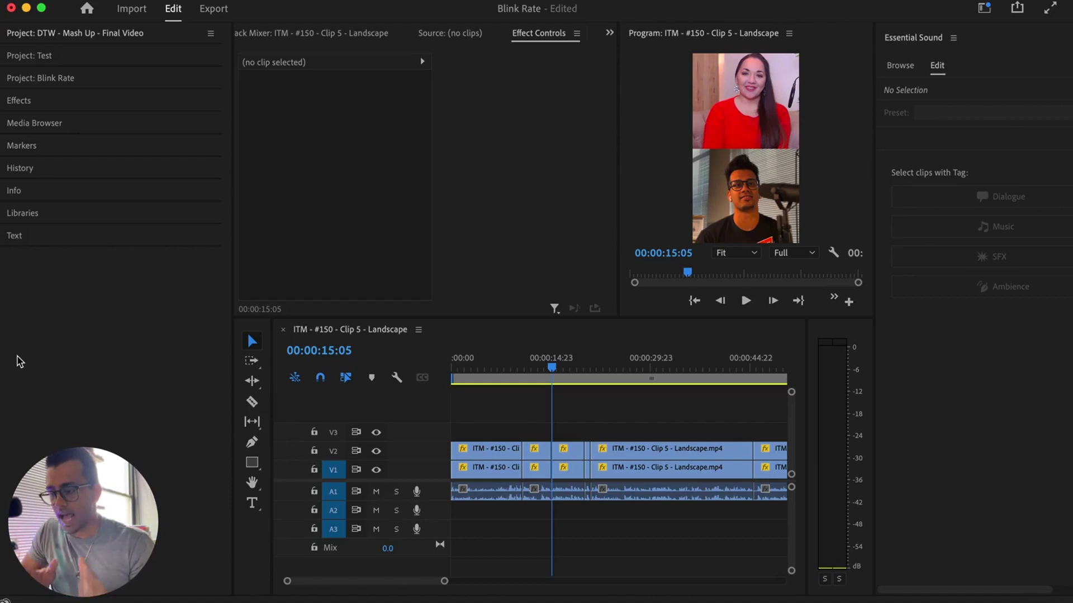
# Zoom the timeline out to show more of the landscape clip in Sequence 01
pyautogui.press('-')
pyautogui.press('-')
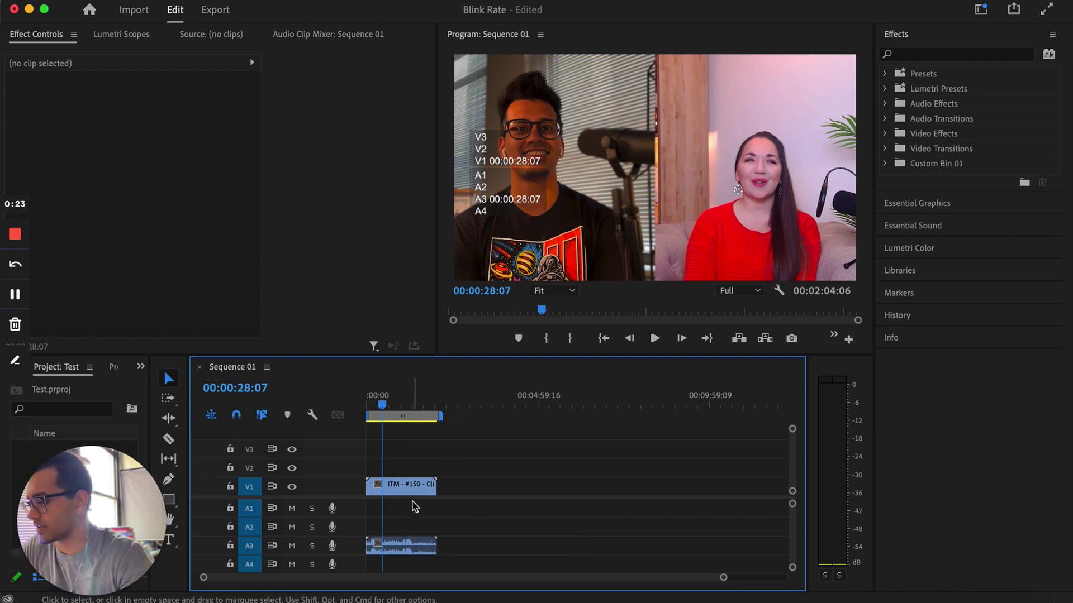
# Paste a copy of the podcast clip after the original, unlink it, and delete its audio
pyautogui.click(412, 486)
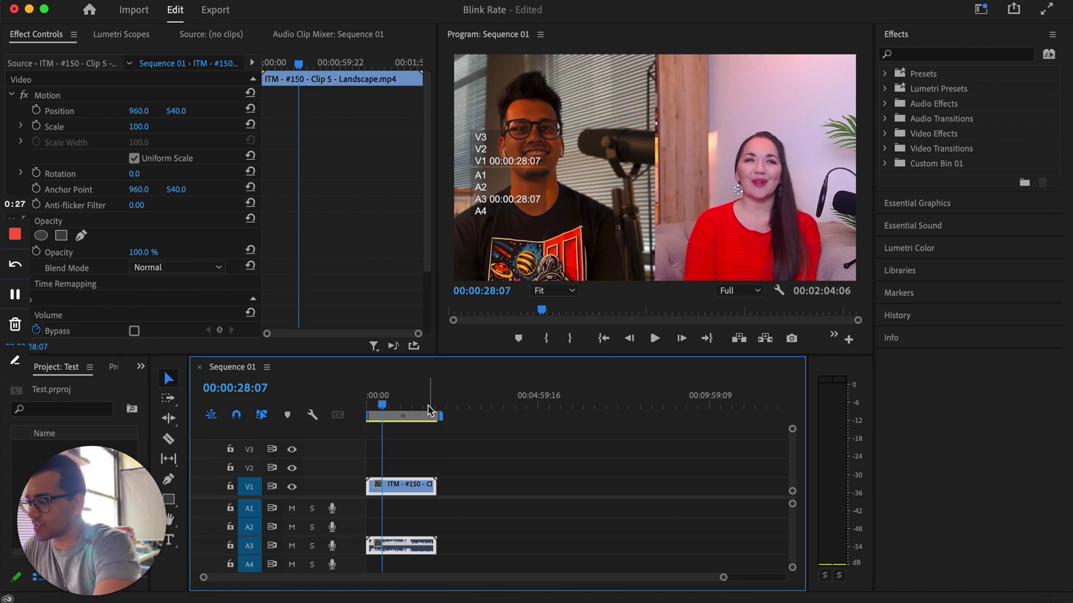
pyautogui.click(439, 407)
pyautogui.hotkey('ctrl', 'v')
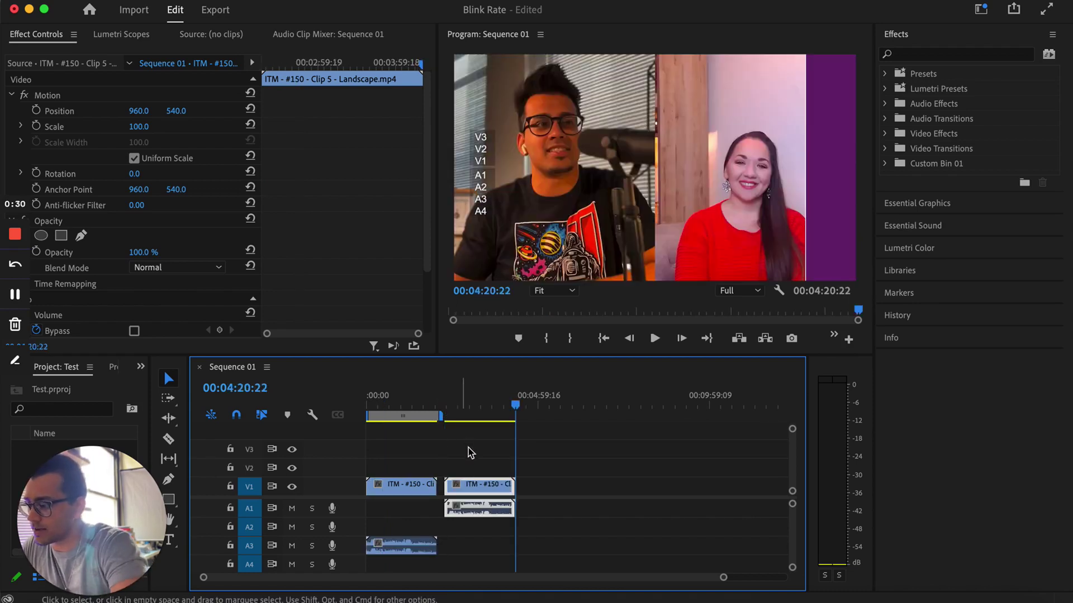
pyautogui.rightClick(480, 509)
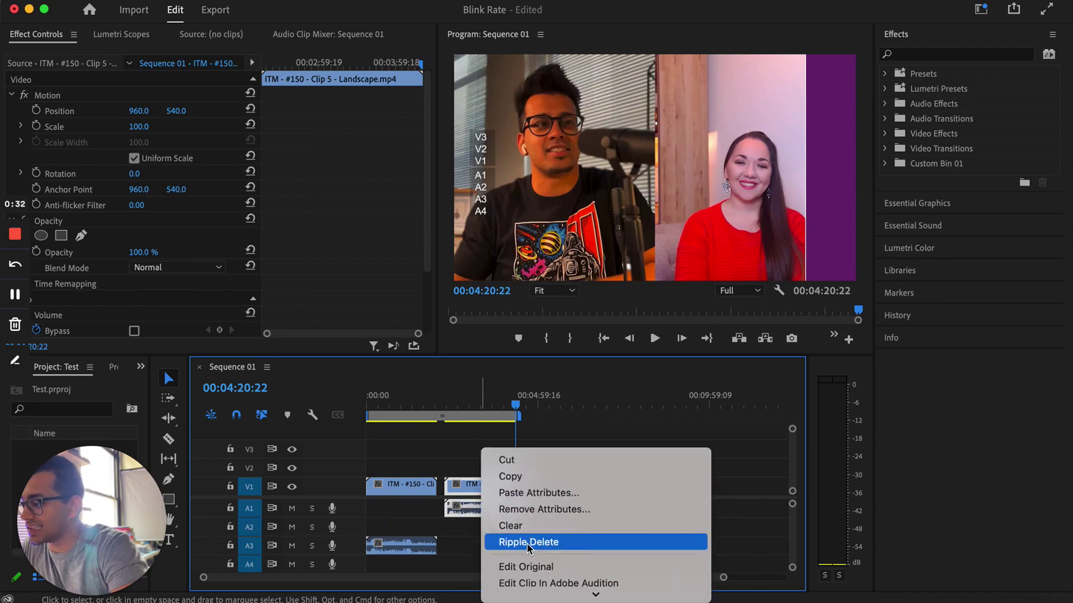
pyautogui.click(510, 278)
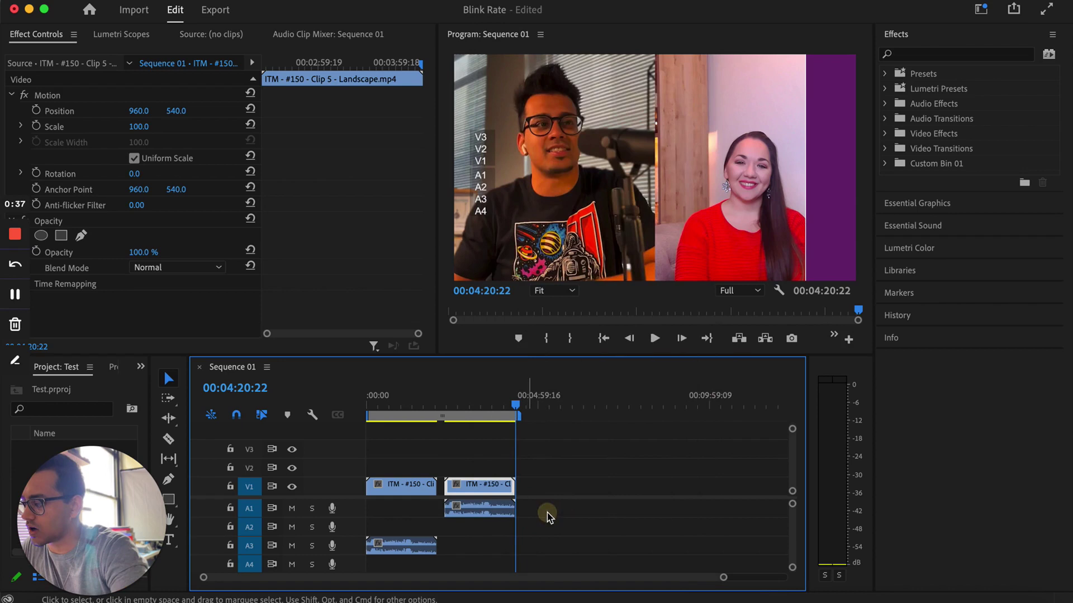
pyautogui.click(484, 511)
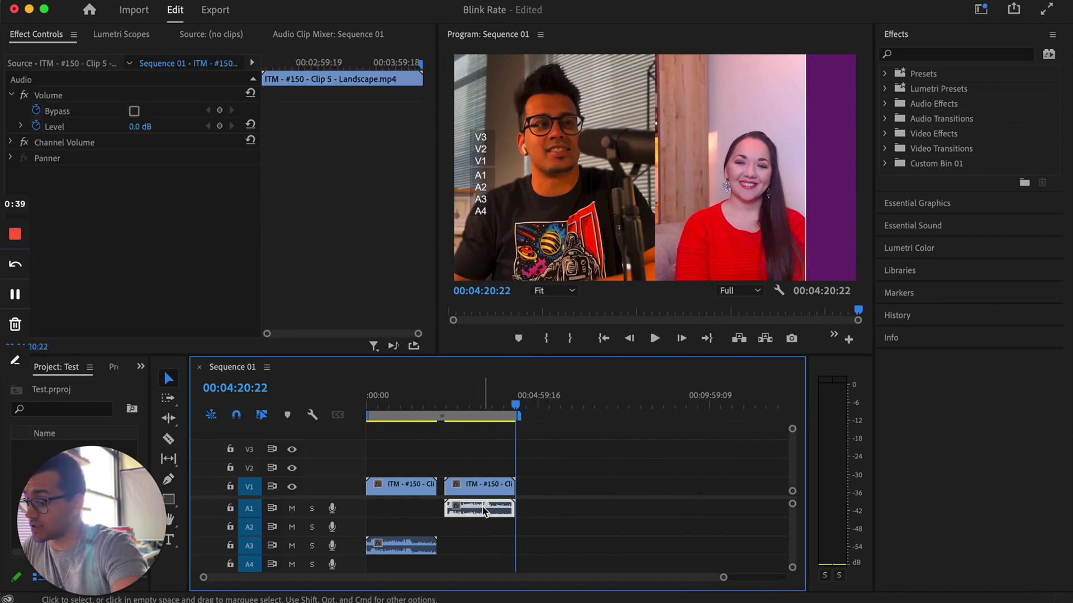
pyautogui.press('Delete')
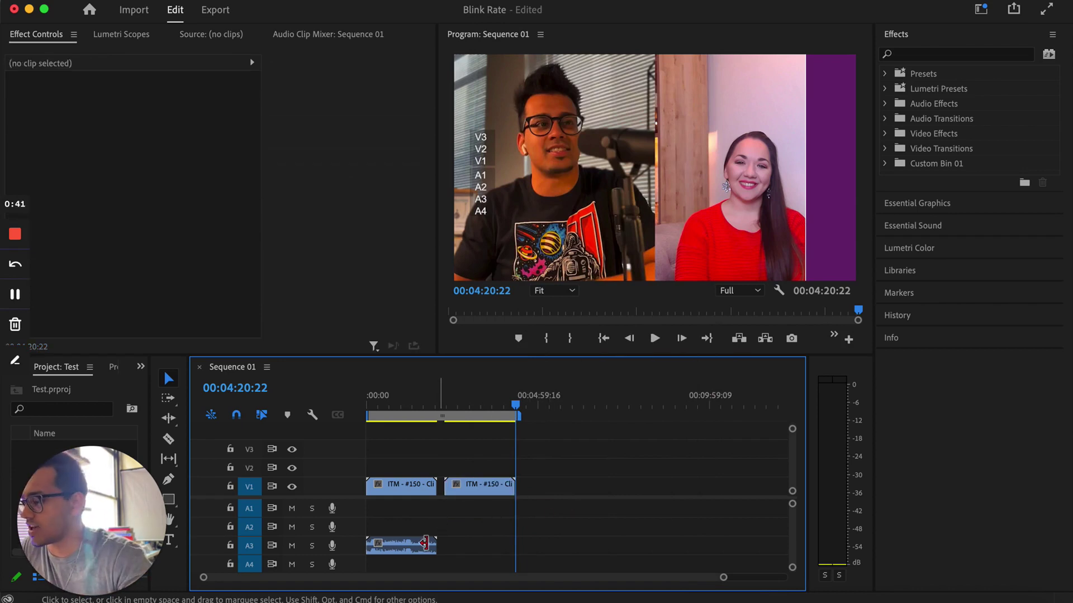
# Stack the video-only copy on V2 above the original, playhead back at 00:00:32:13
pyautogui.click(486, 488)
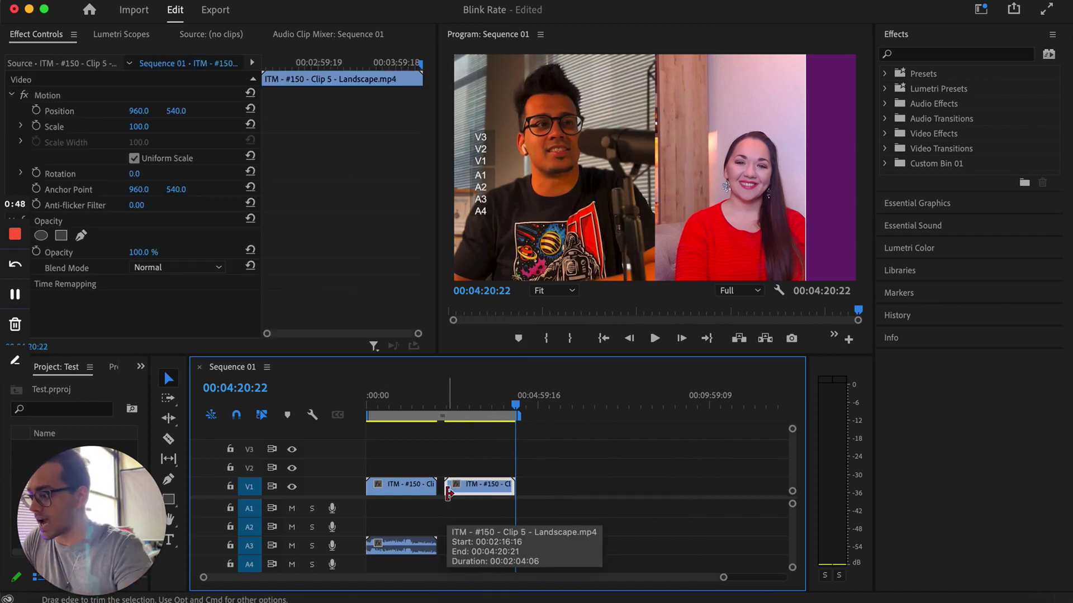
pyautogui.moveTo(462, 486); pyautogui.dragTo(378, 463)
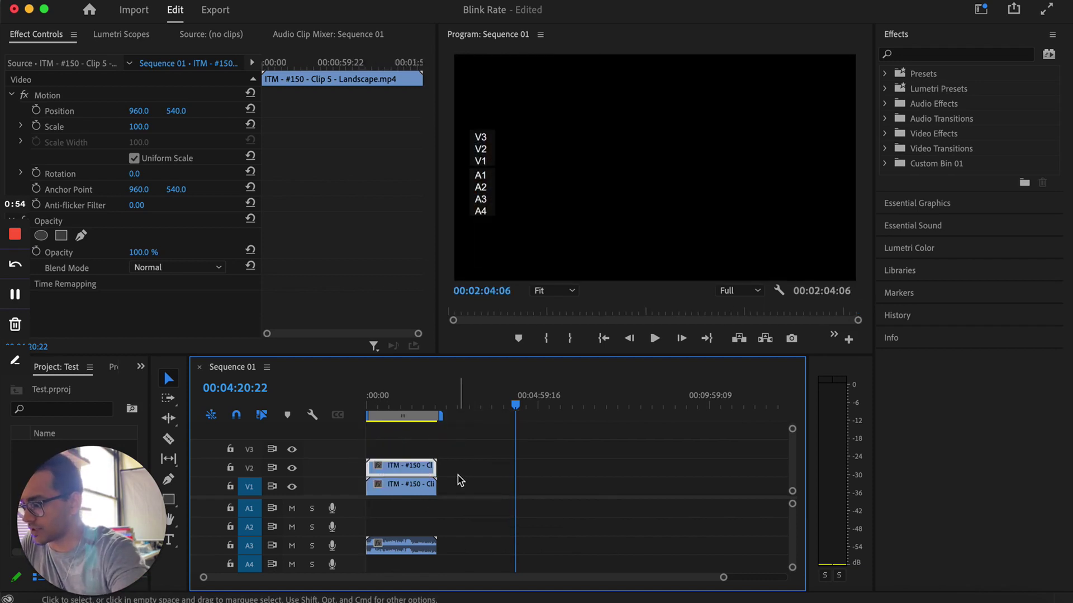
pyautogui.click(459, 481)
pyautogui.click(395, 471)
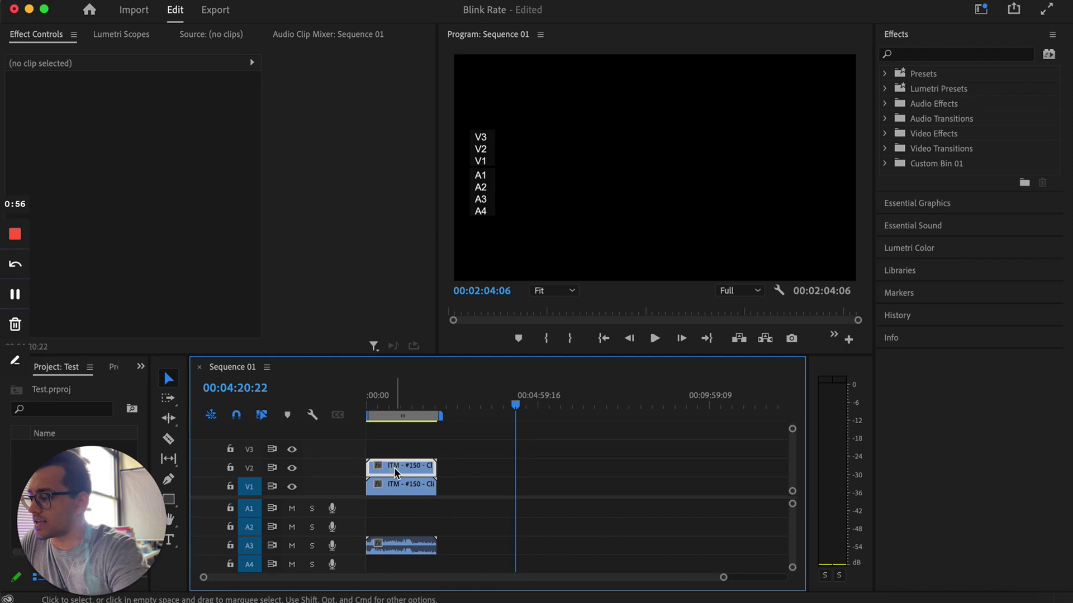
pyautogui.click(386, 407)
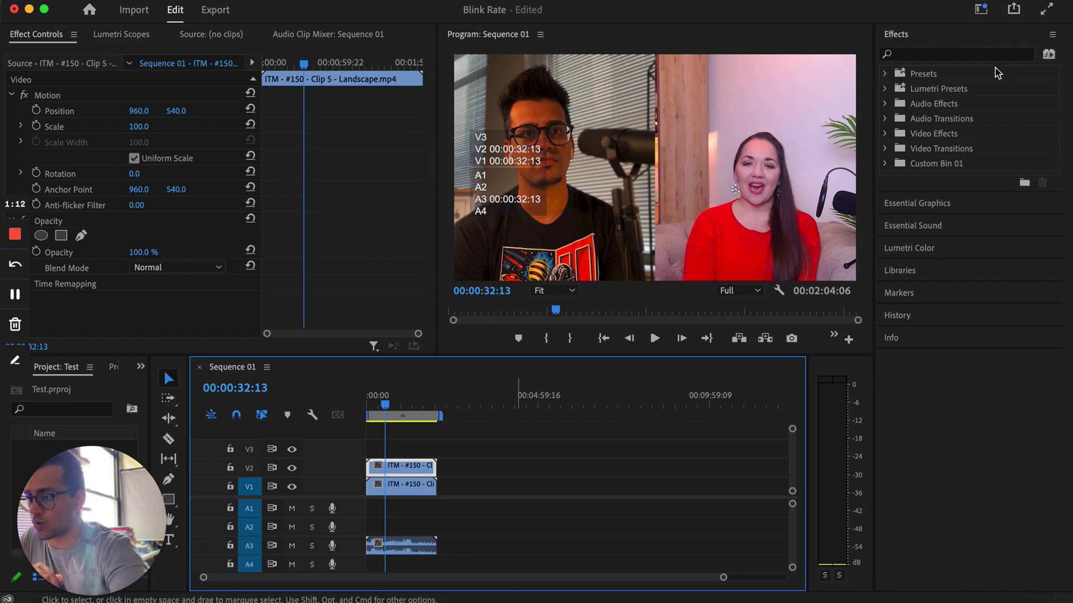
# Find the Crop effect in the Effects panel and apply it to the V2 clip
pyautogui.click(982, 10)
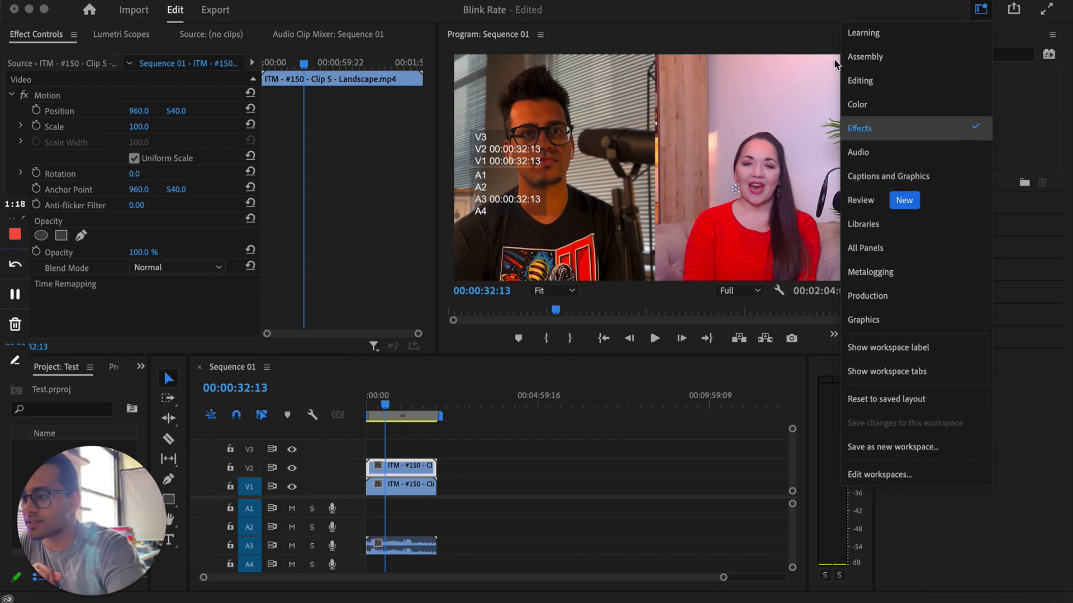
pyautogui.click(808, 22)
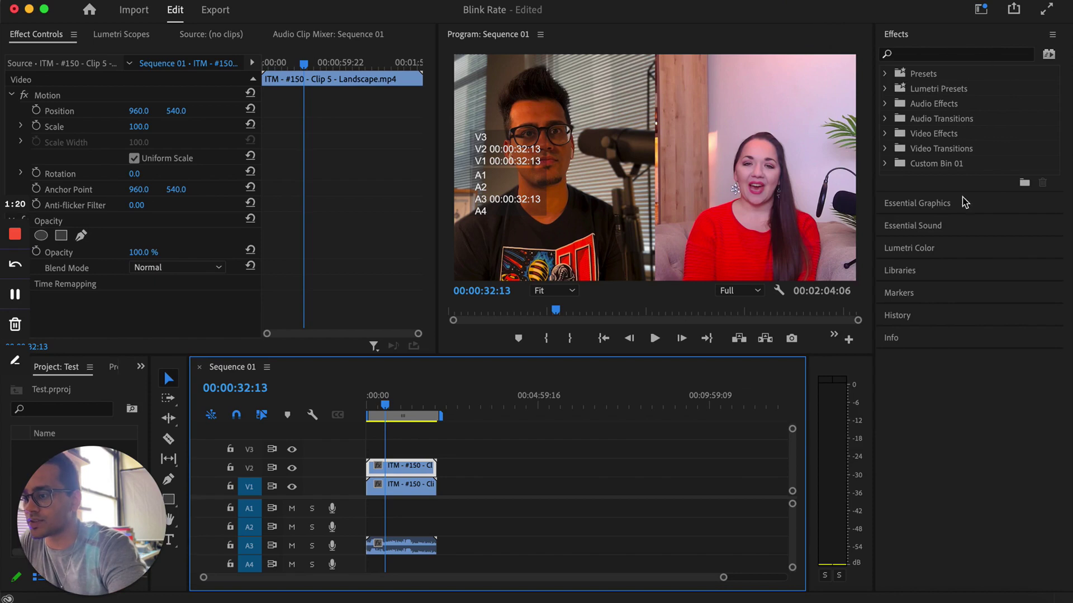
pyautogui.click(916, 56)
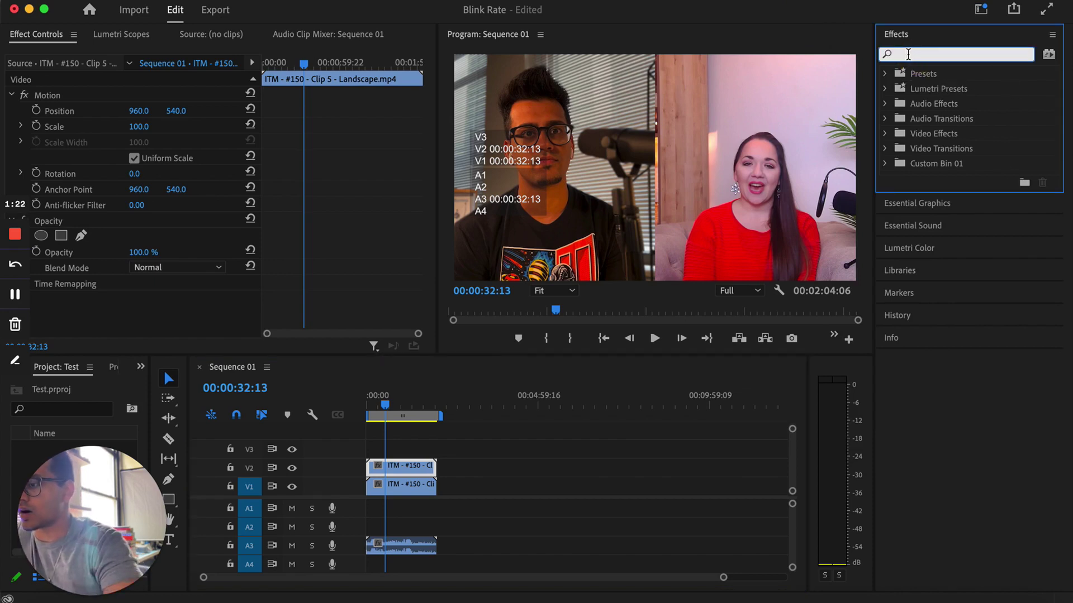
pyautogui.click(908, 54)
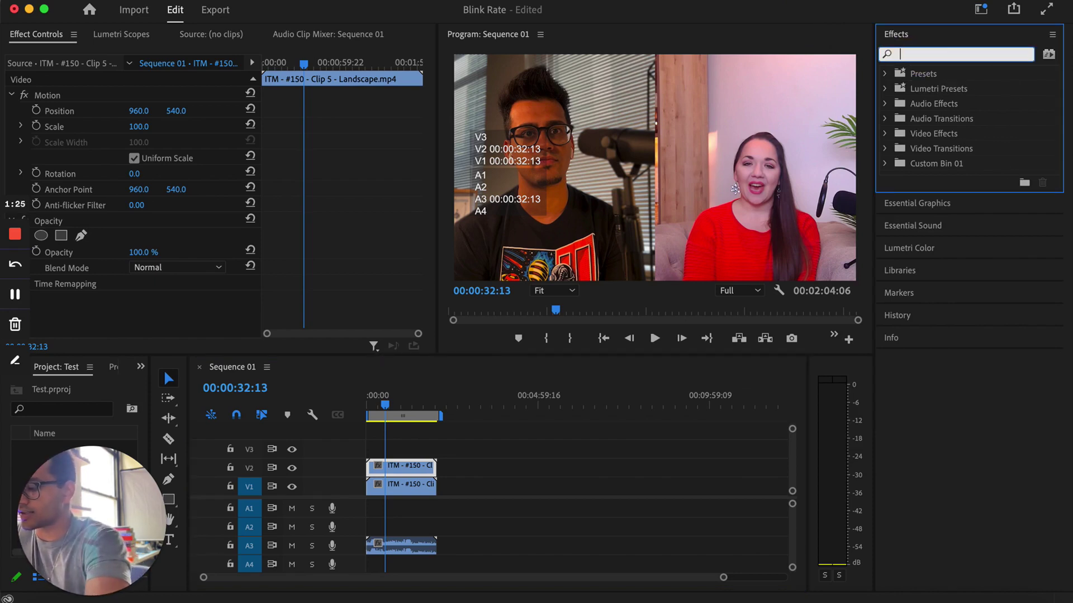
pyautogui.write('crop')
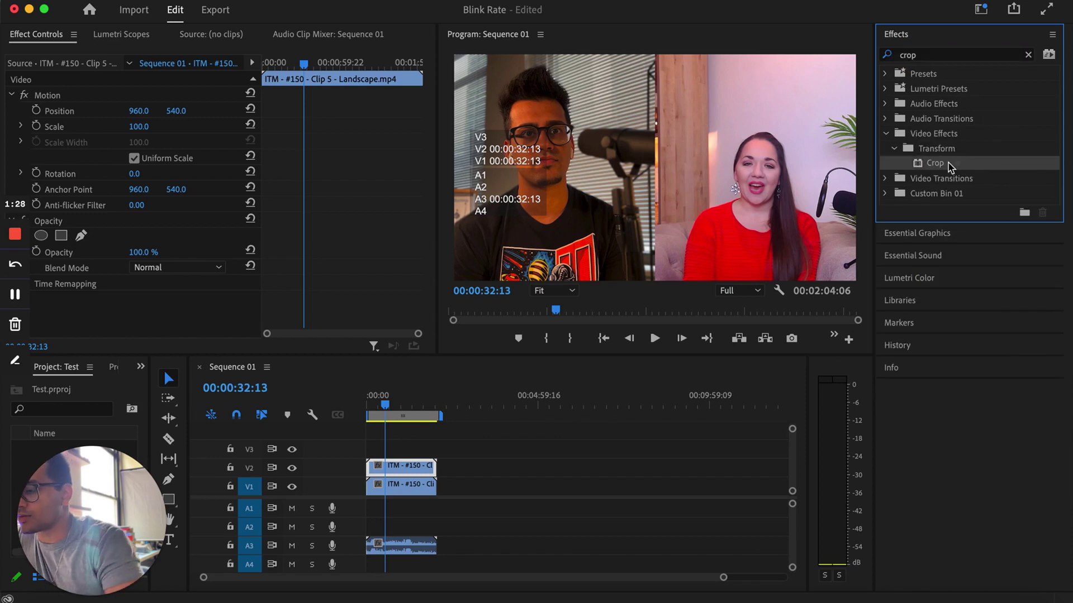
pyautogui.moveTo(949, 165); pyautogui.dragTo(386, 468)
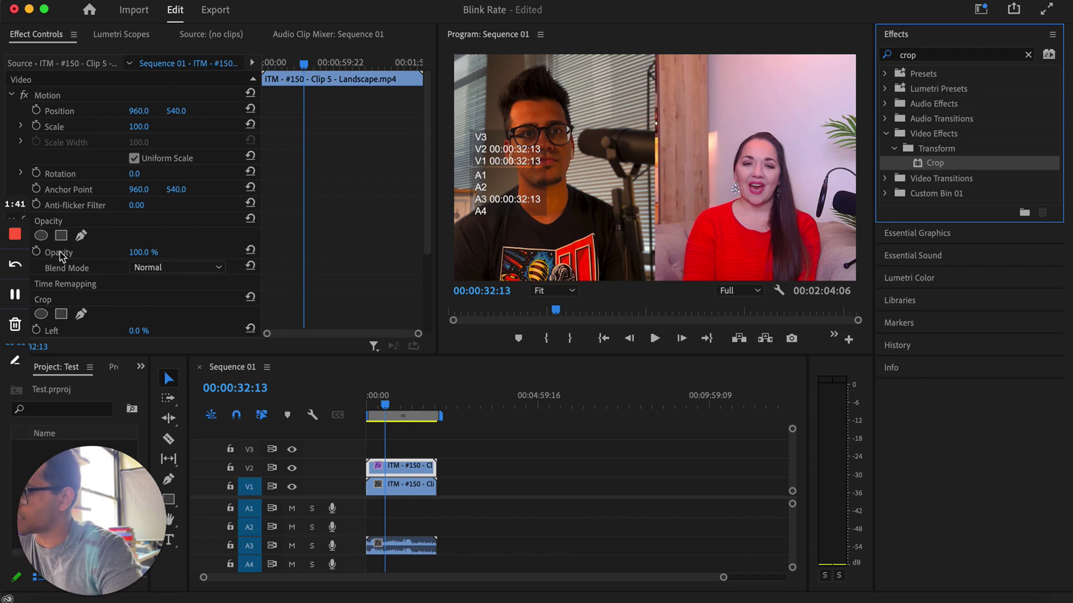
# Set the V2 clip's Crop Left value to 50%
pyautogui.scroll(-4, 158, 222)
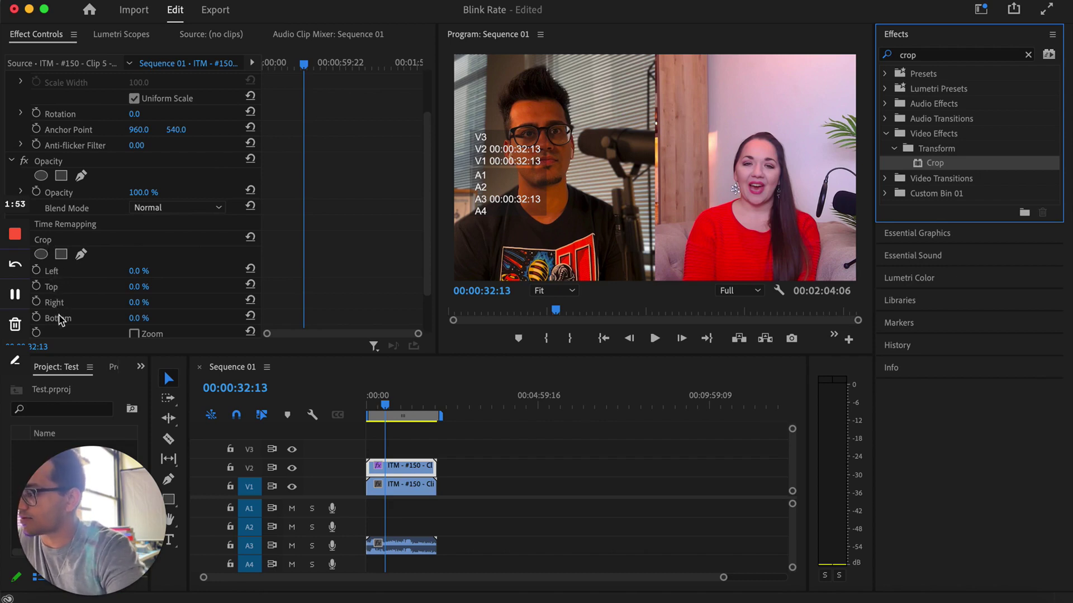
pyautogui.scroll(-2, 99, 318)
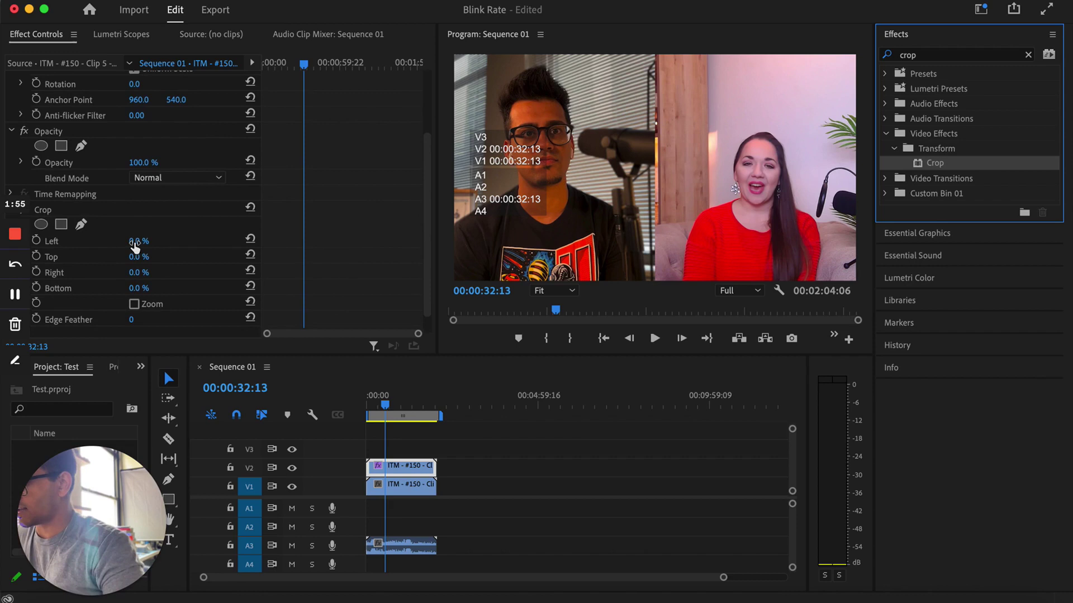
pyautogui.click(134, 245)
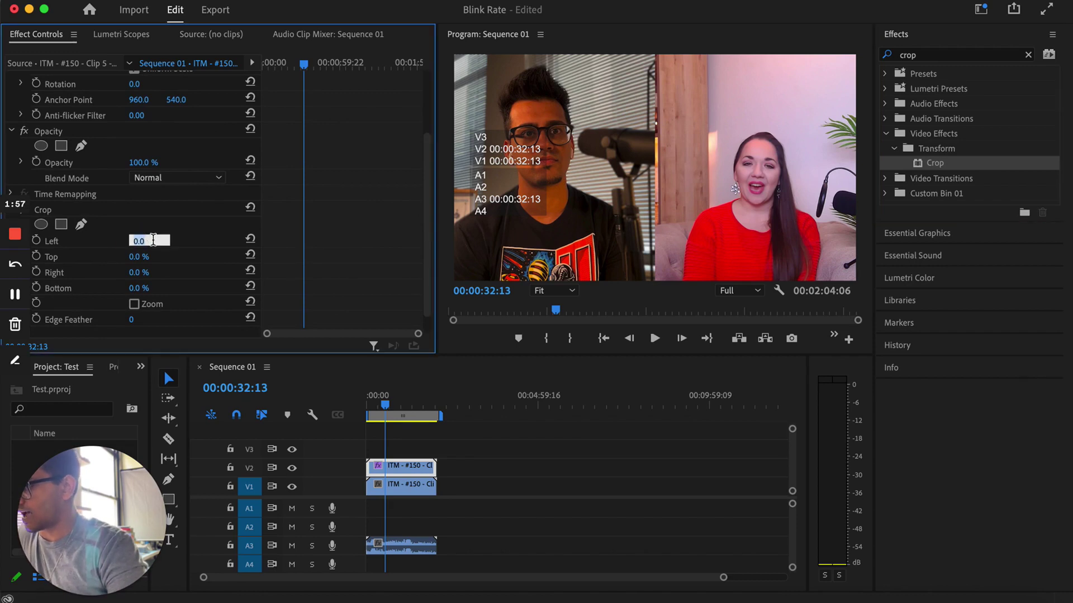
pyautogui.write('50')
pyautogui.press('Return')
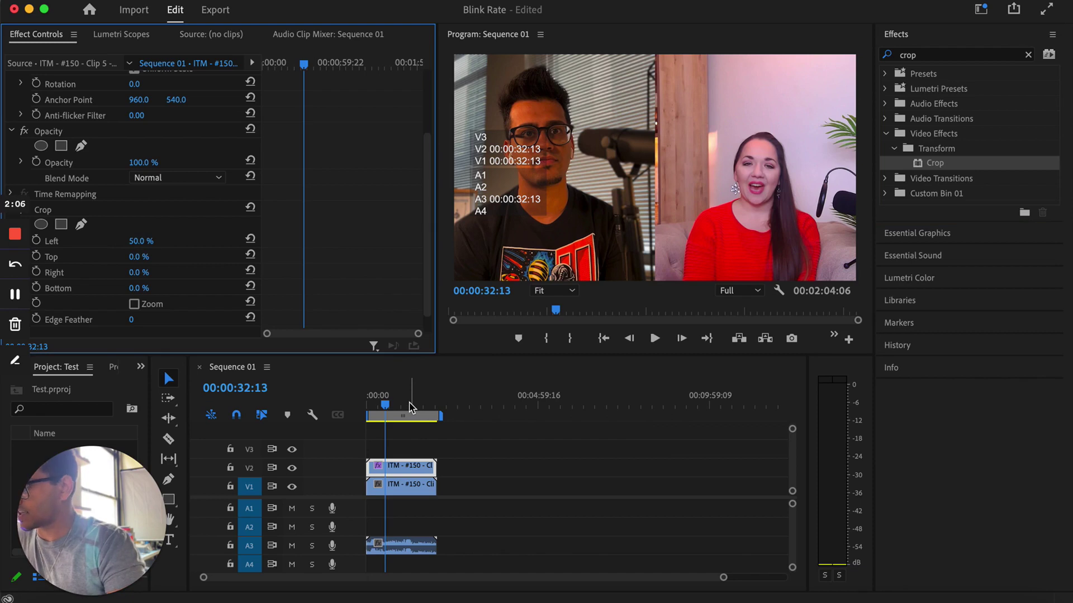
# Move the cropped V2 clip later on the timeline and preview the crop
pyautogui.click(490, 454)
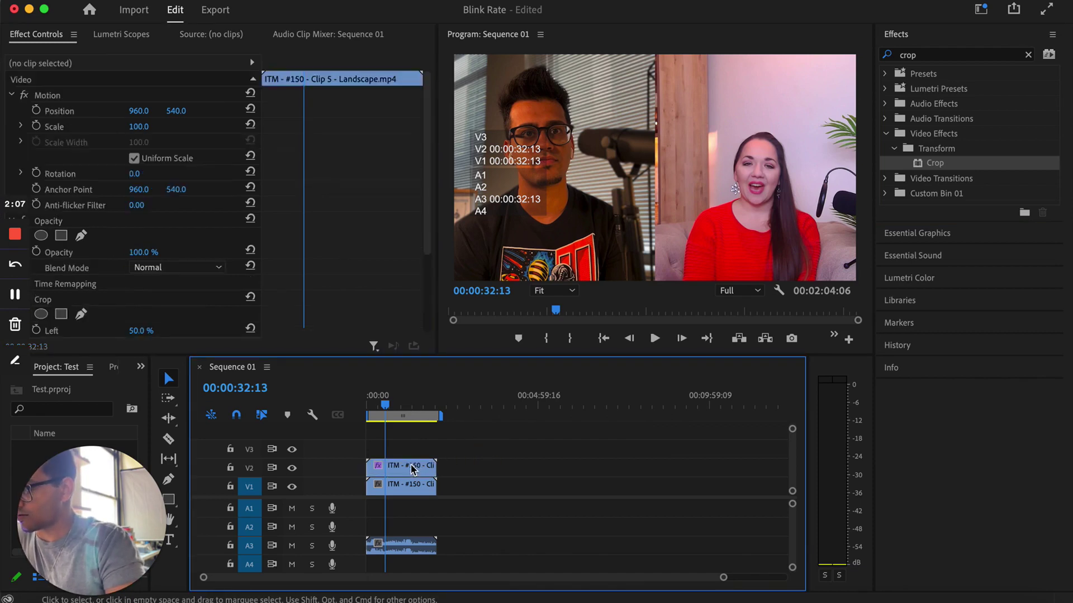
pyautogui.moveTo(426, 470); pyautogui.dragTo(497, 468)
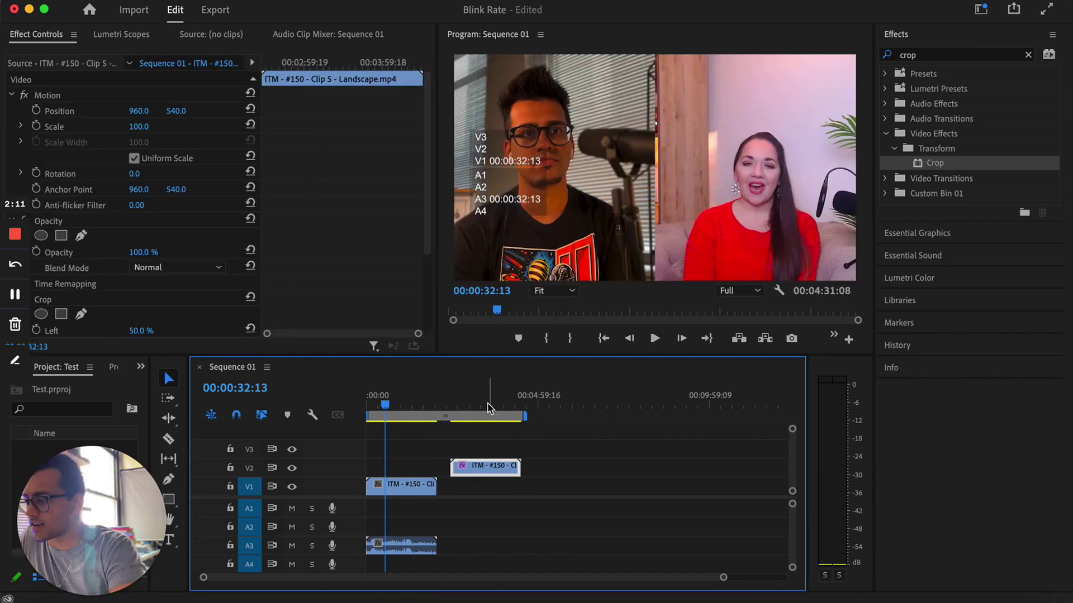
pyautogui.click(487, 404)
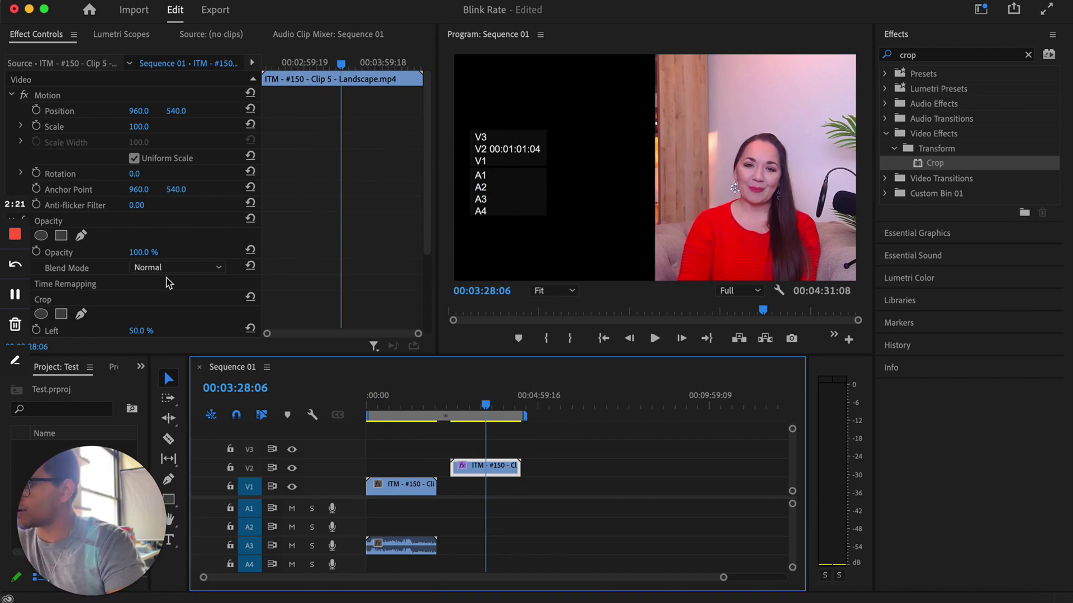
pyautogui.scroll(-5, 124, 305)
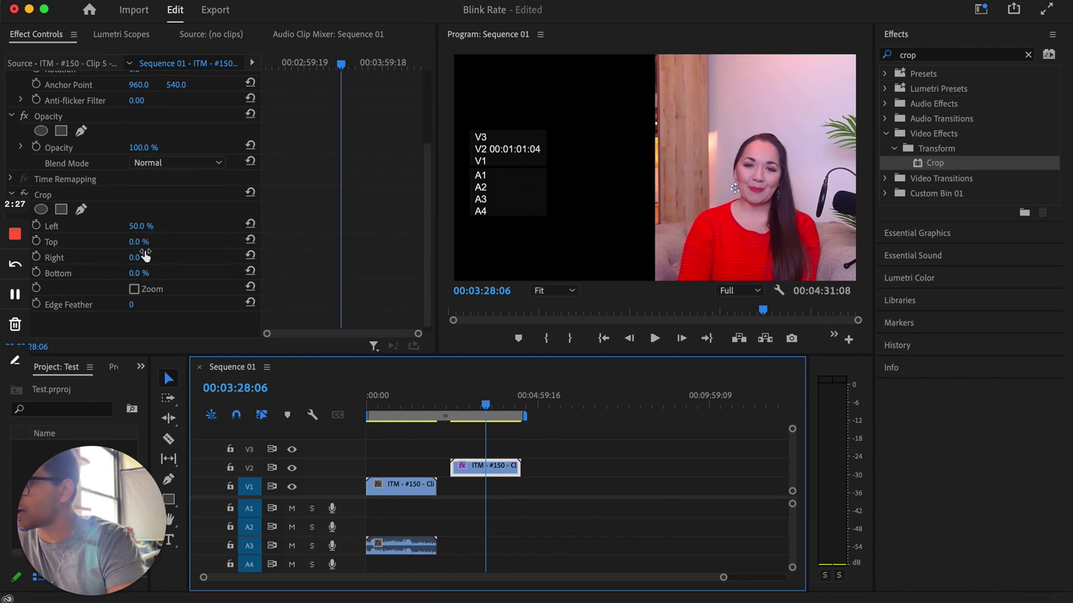
# Apply the Crop effect to the original V1 clip
pyautogui.click(394, 487)
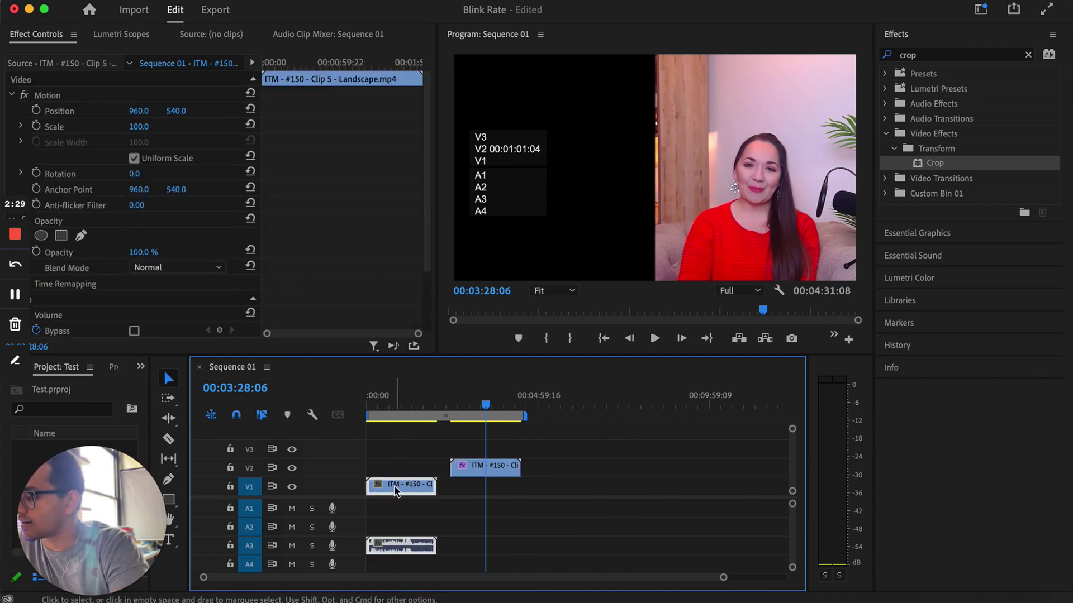
pyautogui.click(385, 407)
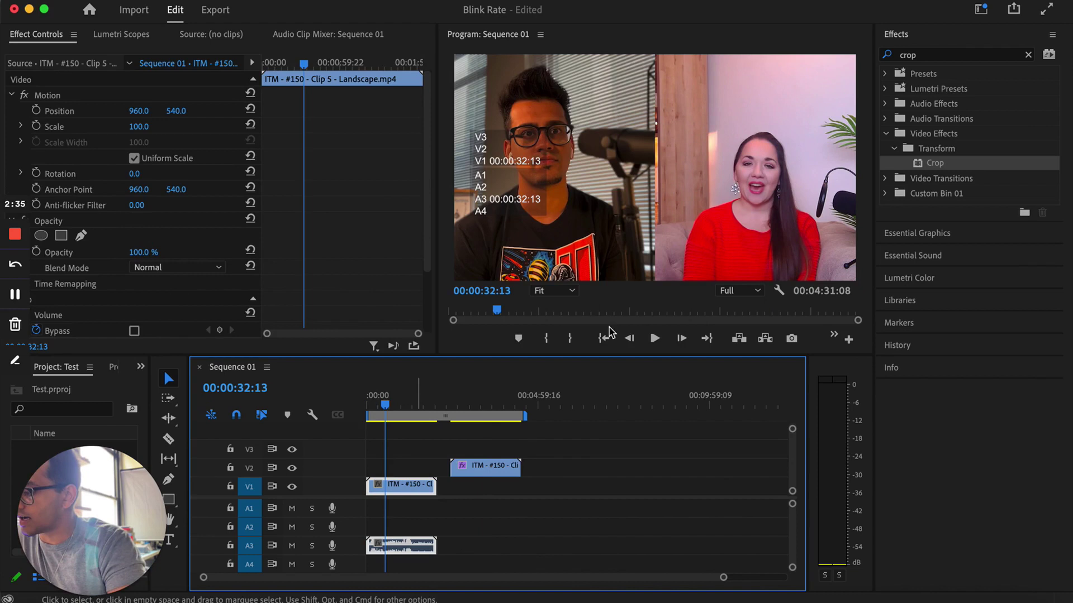
pyautogui.moveTo(939, 171); pyautogui.dragTo(385, 486)
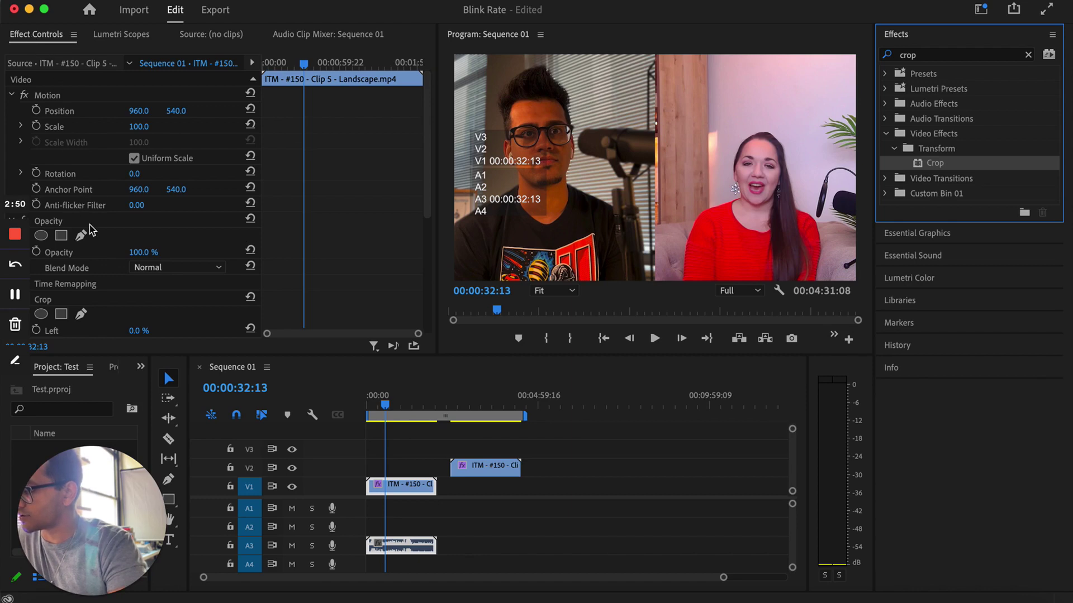
# Set the V1 clip's Crop Right to 50% so only the man shows
pyautogui.scroll(-3, 92, 229)
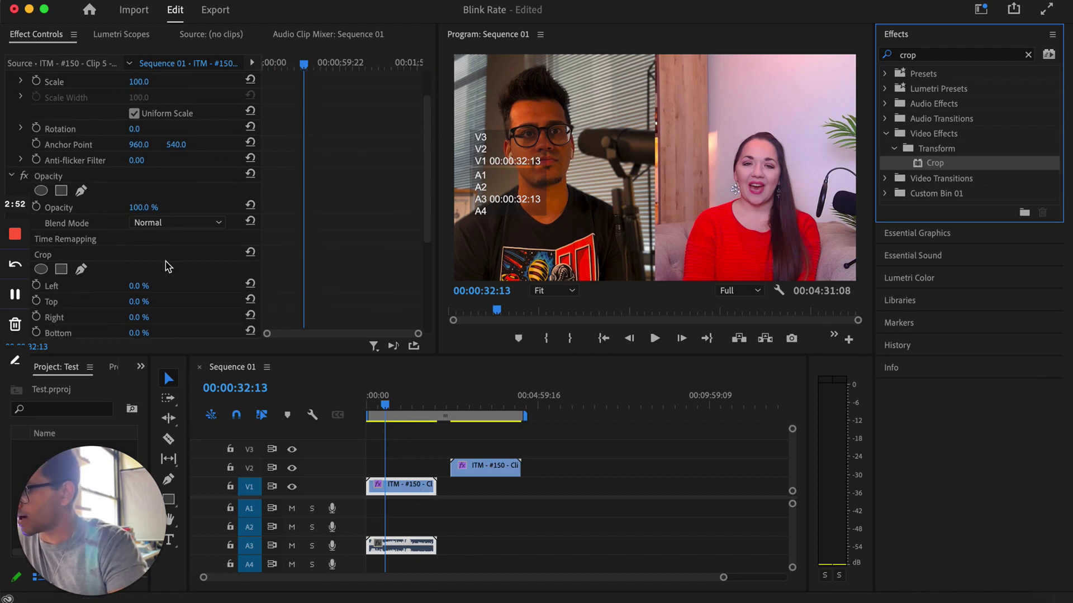
pyautogui.click(137, 317)
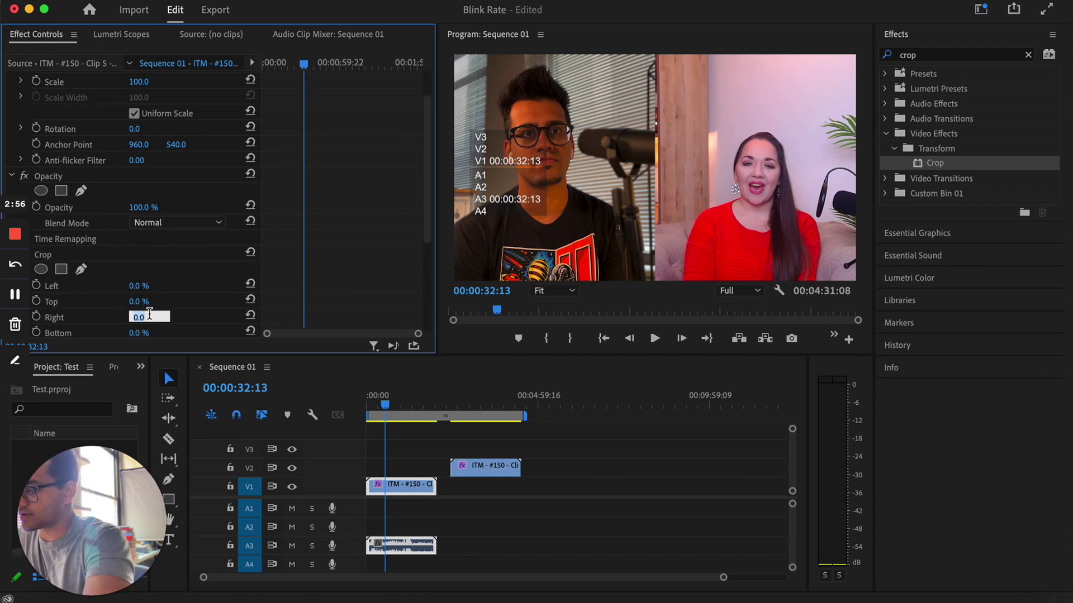
pyautogui.write('50')
pyautogui.press('Return')
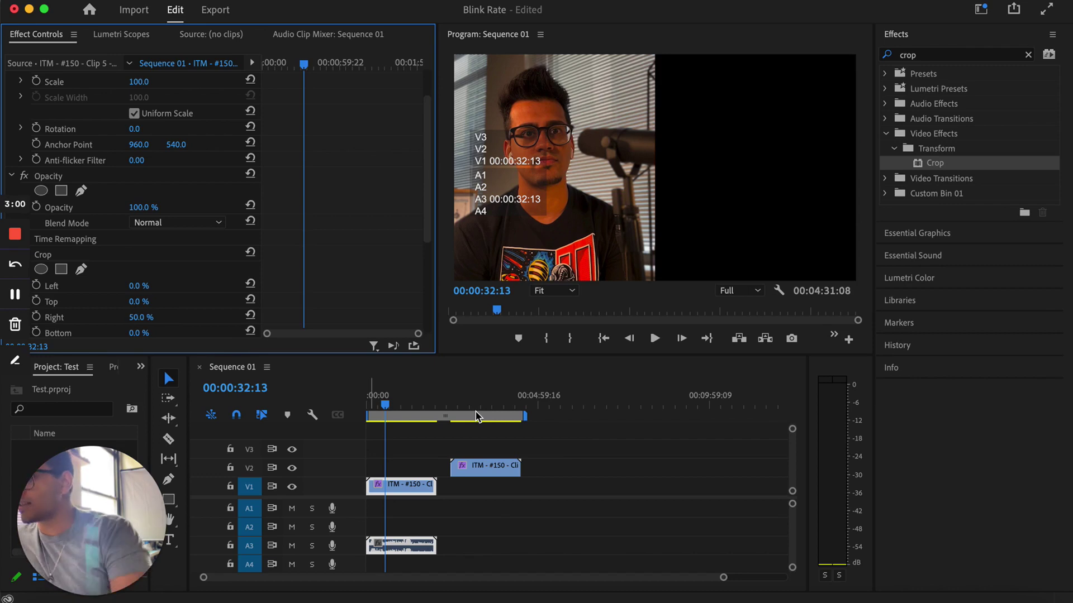
# Move the V2 clip so it starts after the V1 clip at 00:02:04:06
pyautogui.click(484, 455)
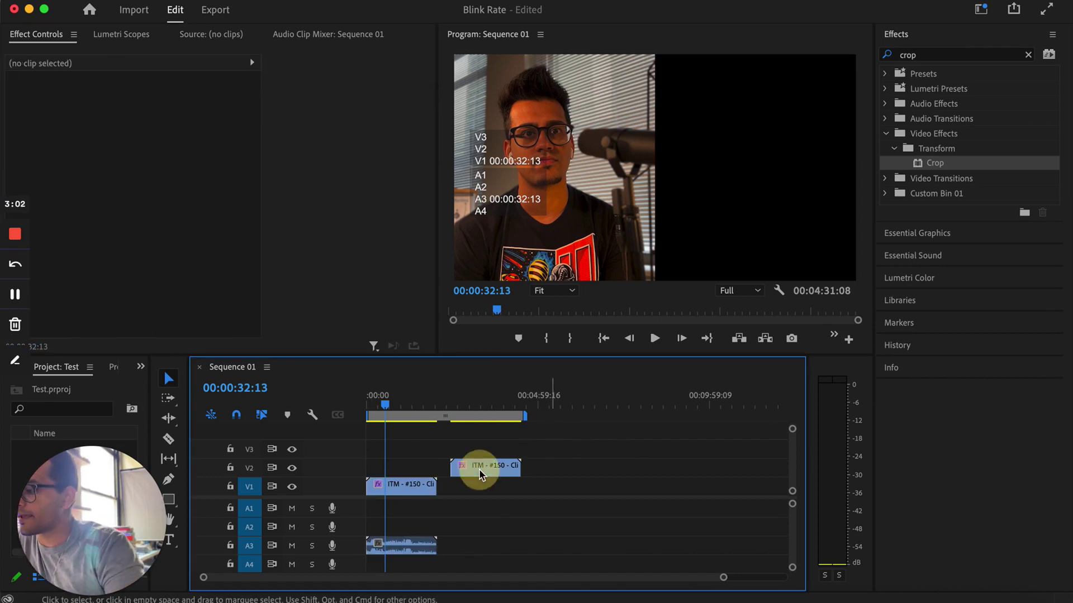
pyautogui.moveTo(479, 471); pyautogui.dragTo(386, 468)
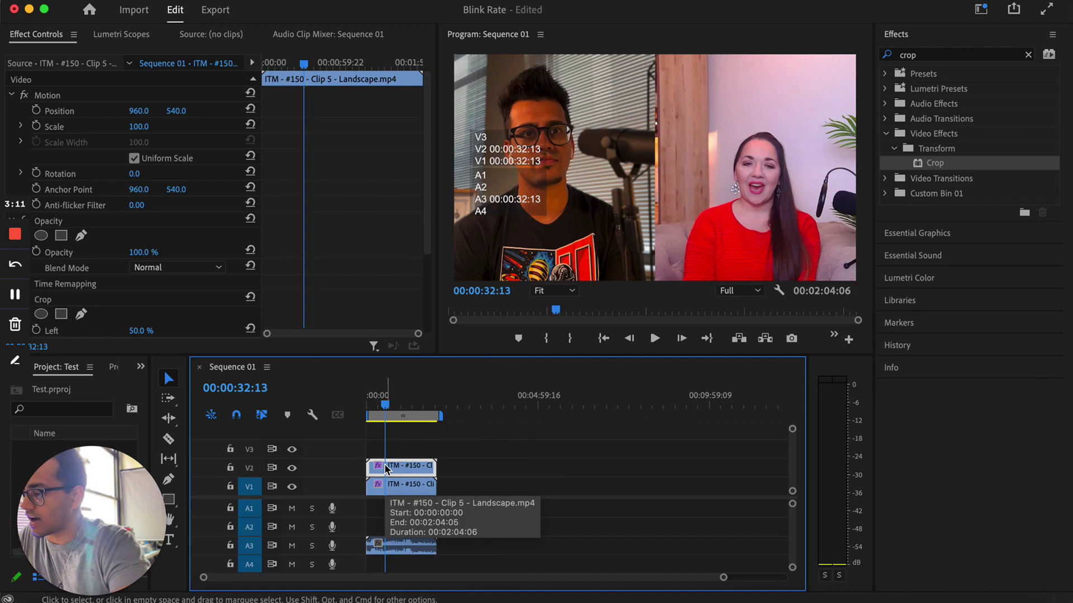
pyautogui.moveTo(410, 466); pyautogui.dragTo(478, 465)
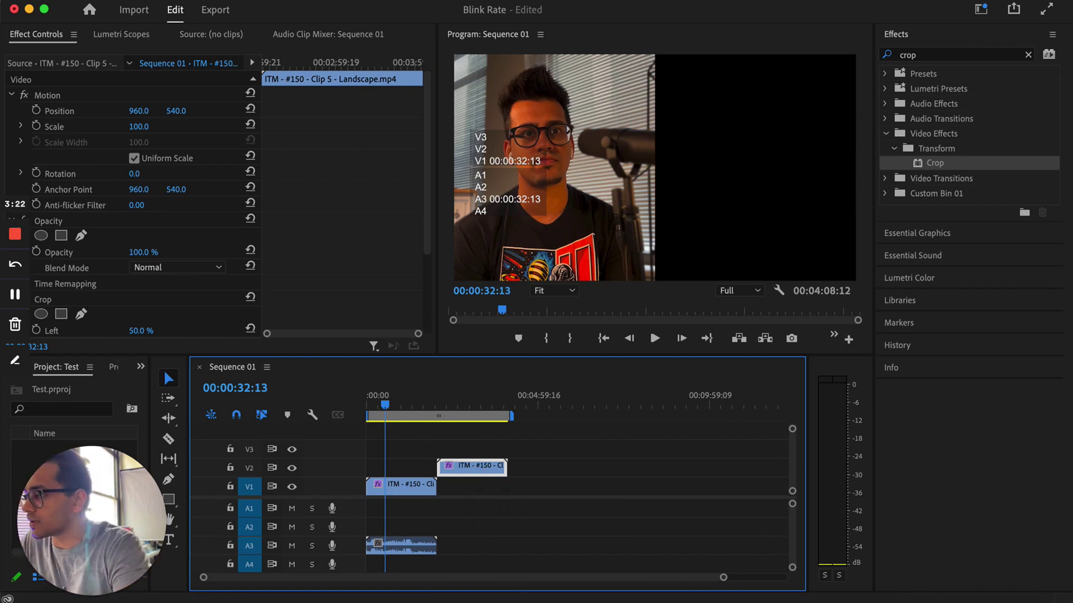
# Change Sequence 01's frame size to 1080 × 1920 and accept deleting the preview files
pyautogui.click(224, 2)
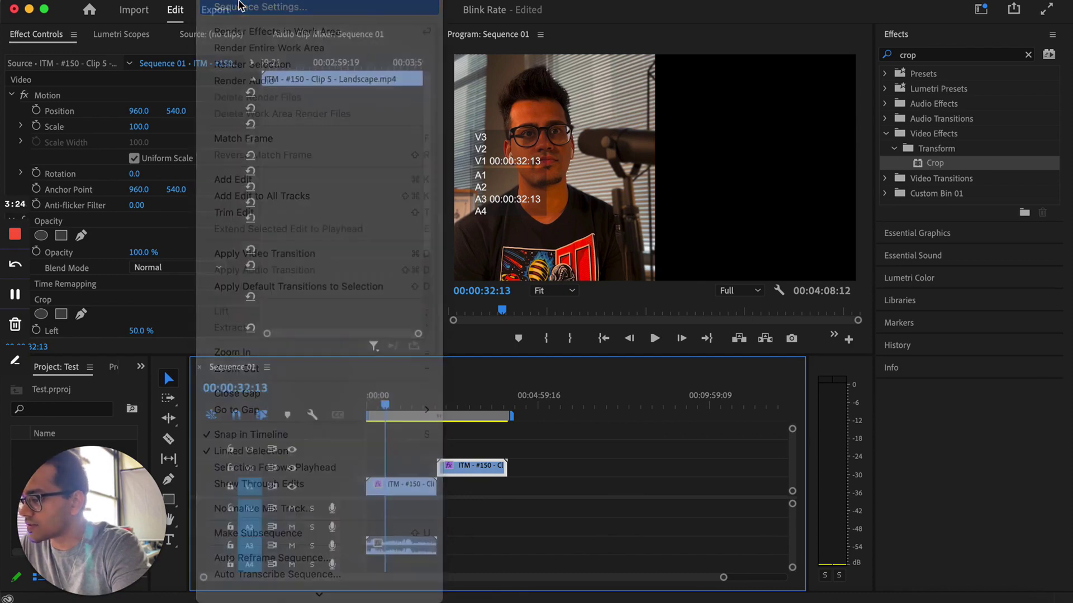
pyautogui.click(240, 5)
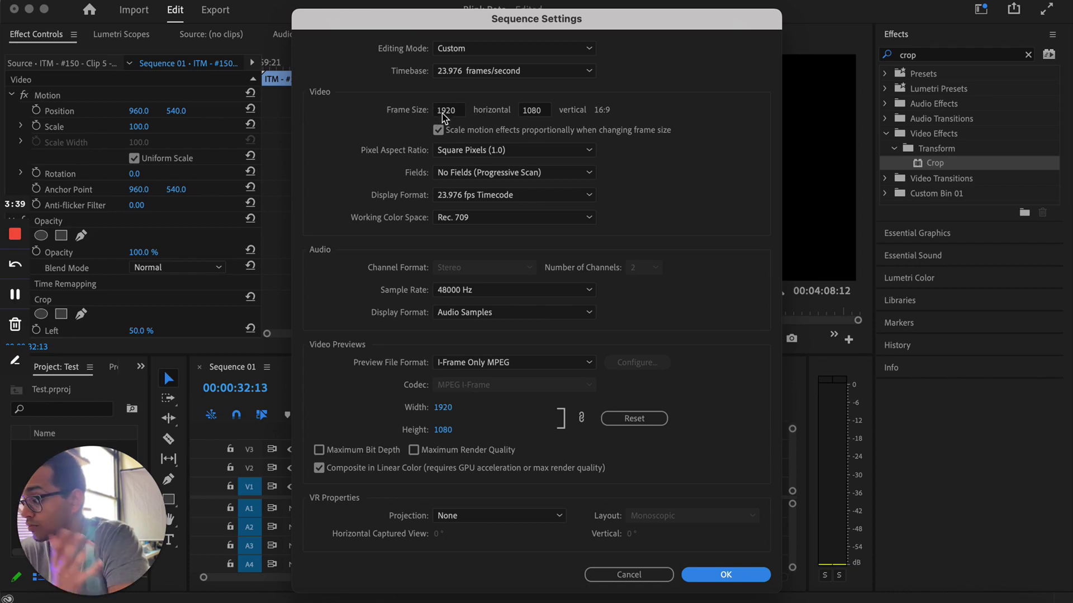
pyautogui.click(443, 112)
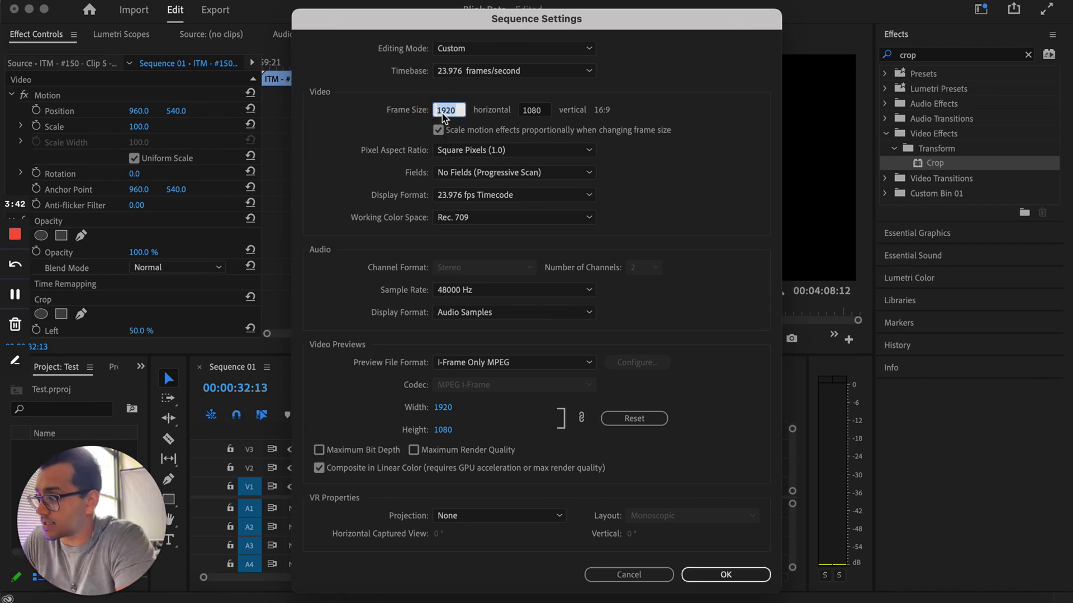
pyautogui.write('1')
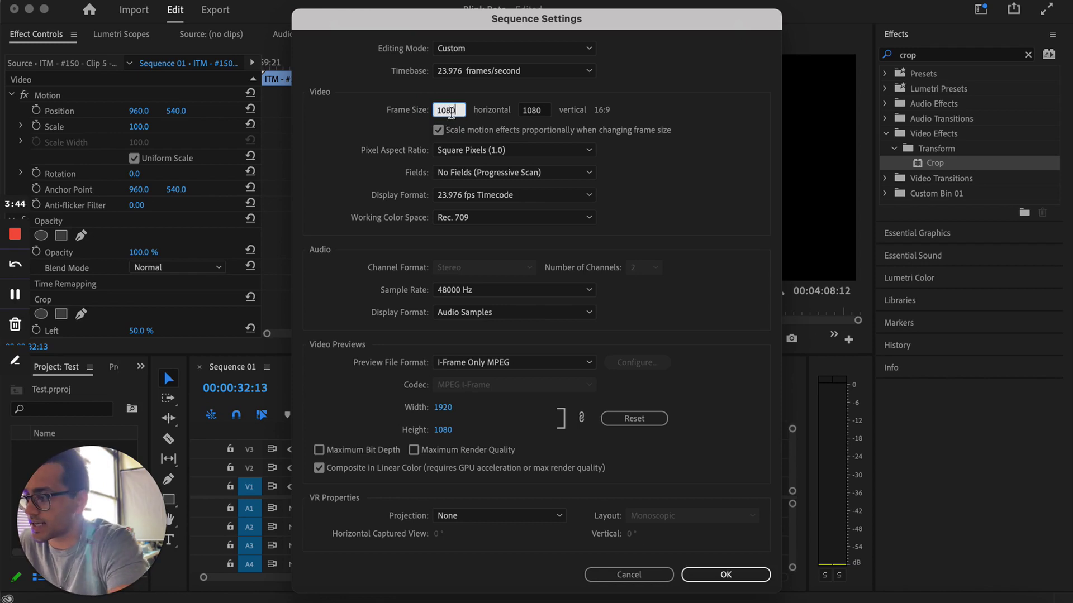
pyautogui.write('080')
pyautogui.click(530, 110)
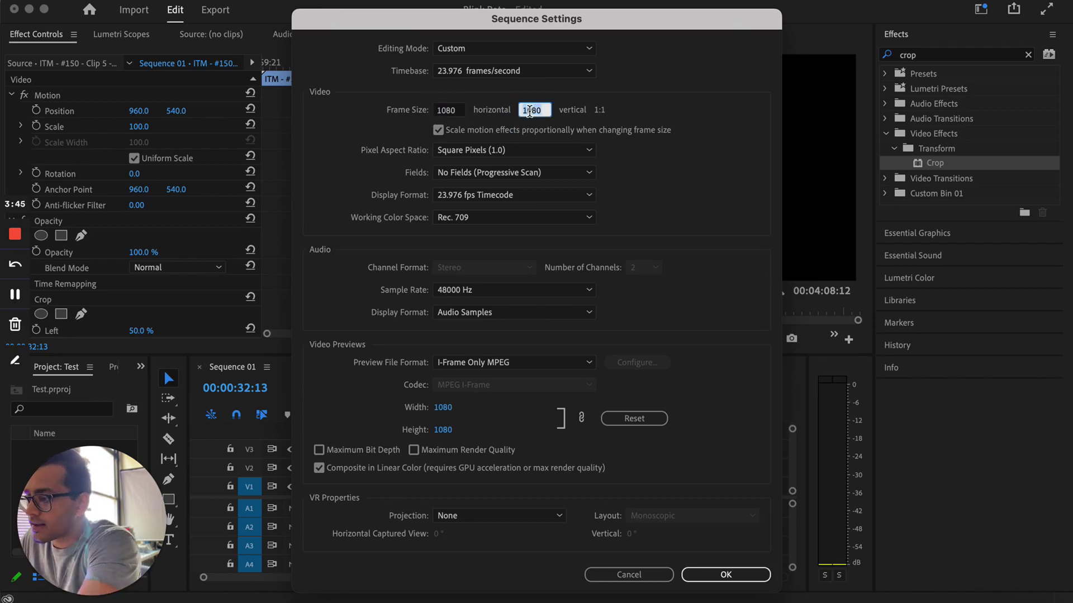
pyautogui.write('192')
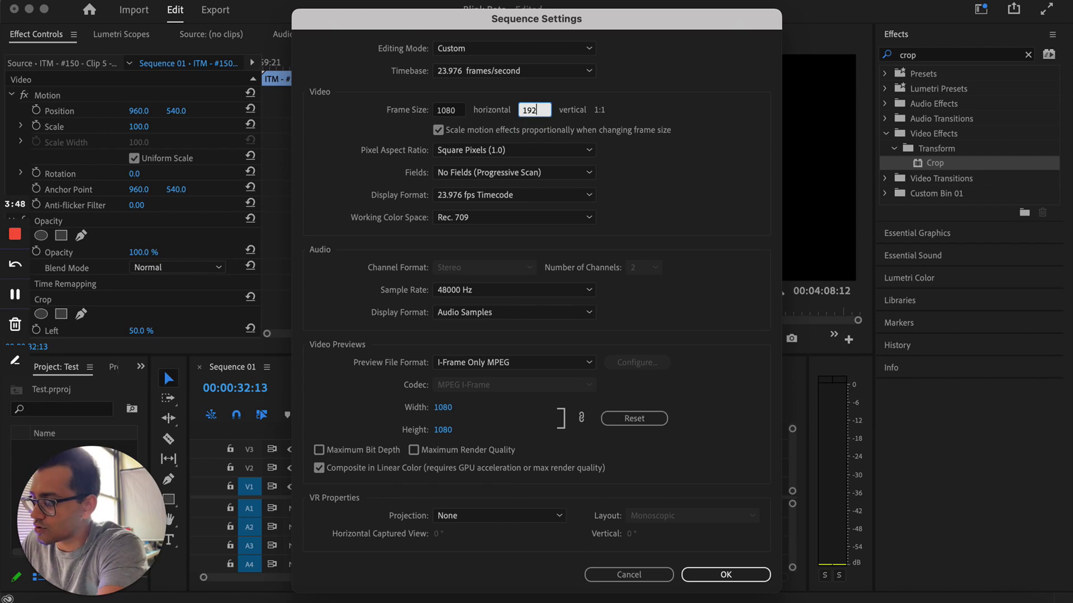
pyautogui.write('0')
pyautogui.click(725, 575)
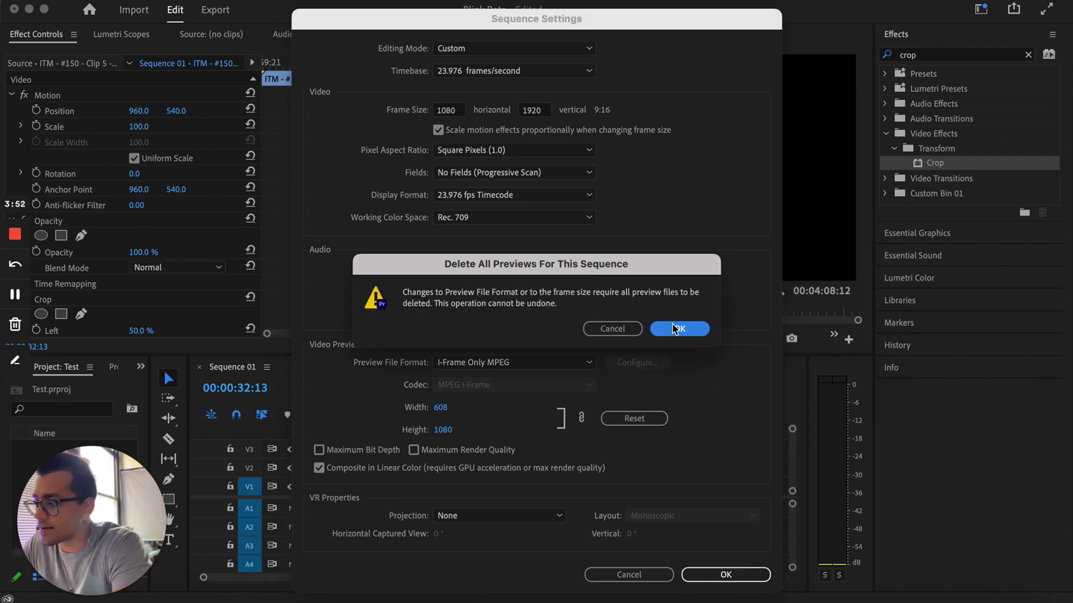
pyautogui.click(675, 328)
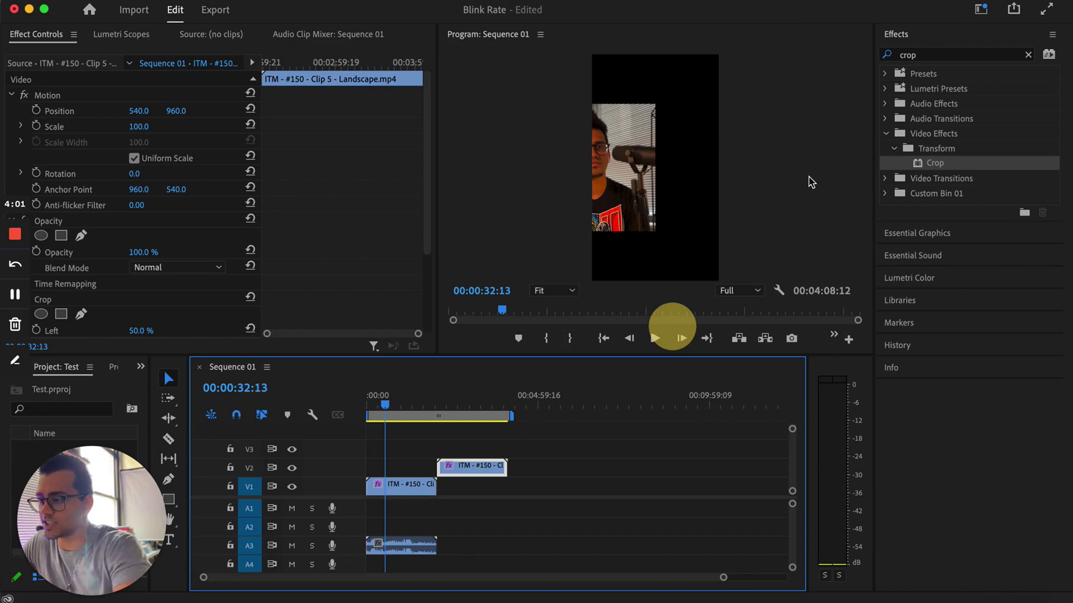
# Place the man's V1 clip in the frame's lower half at 111.7% scale, position 1079.4, 1612.7
pyautogui.click(815, 158)
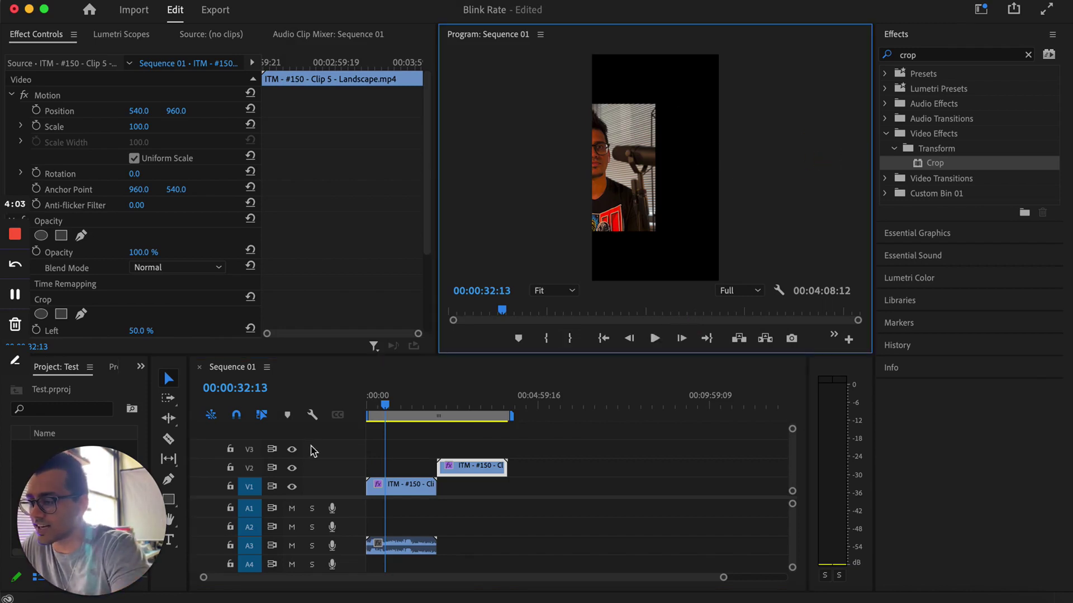
pyautogui.click(401, 491)
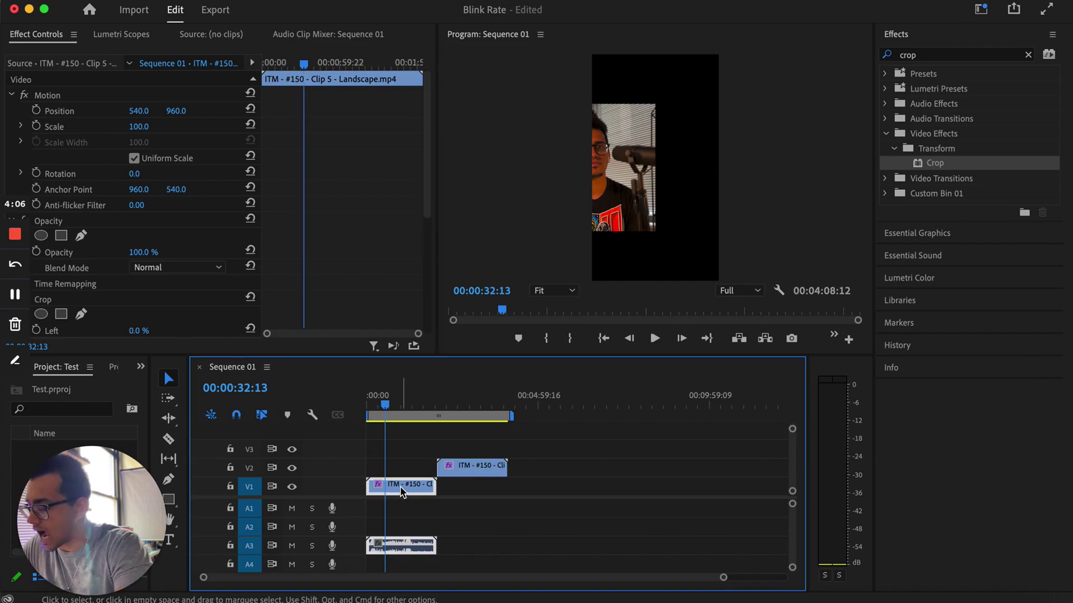
pyautogui.click(398, 400)
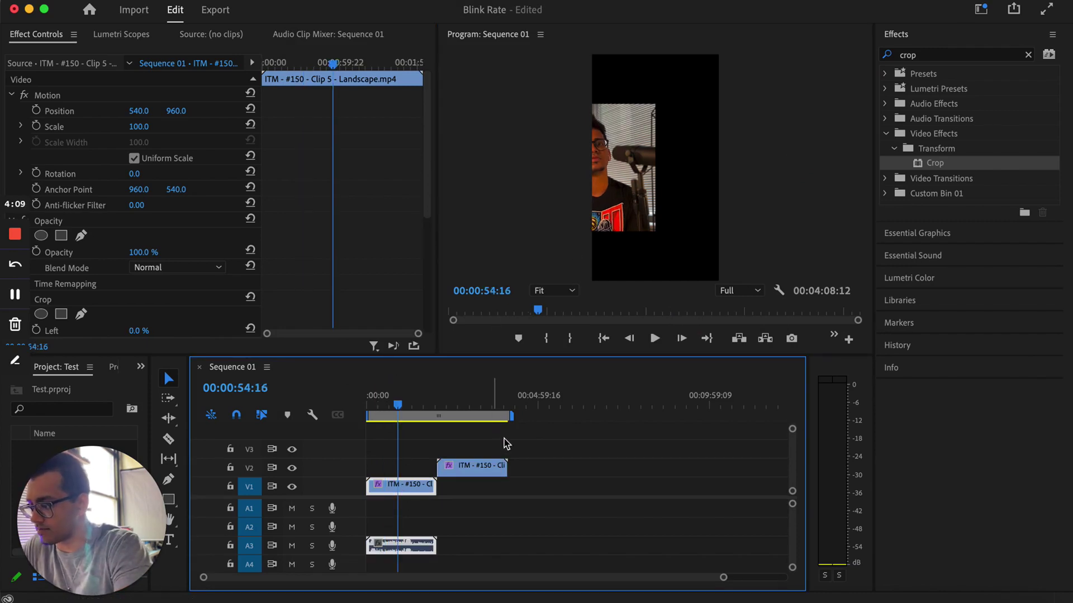
pyautogui.click(624, 188)
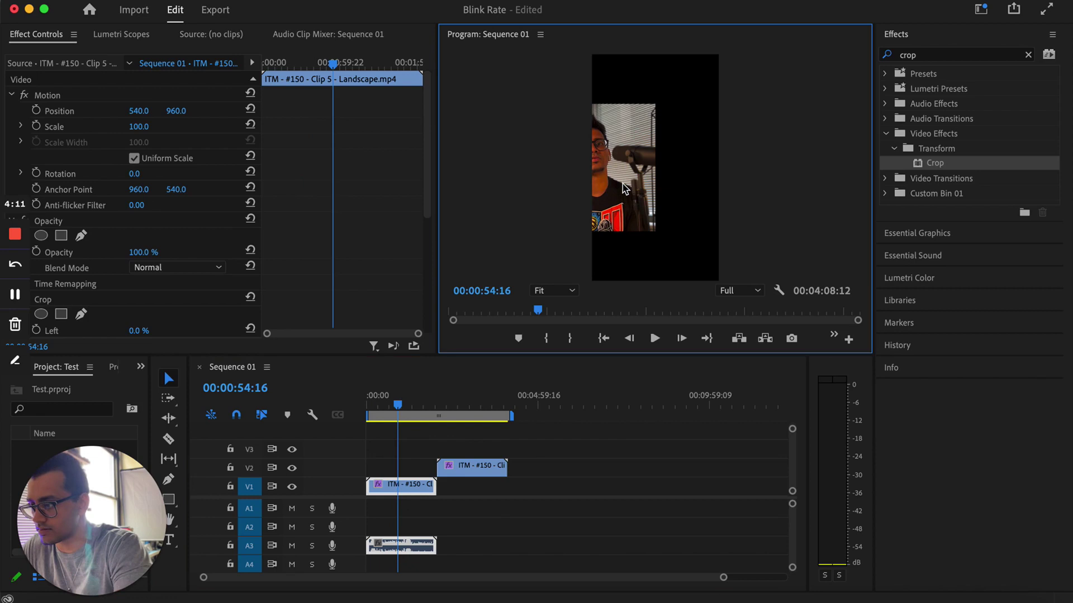
pyautogui.click(625, 162)
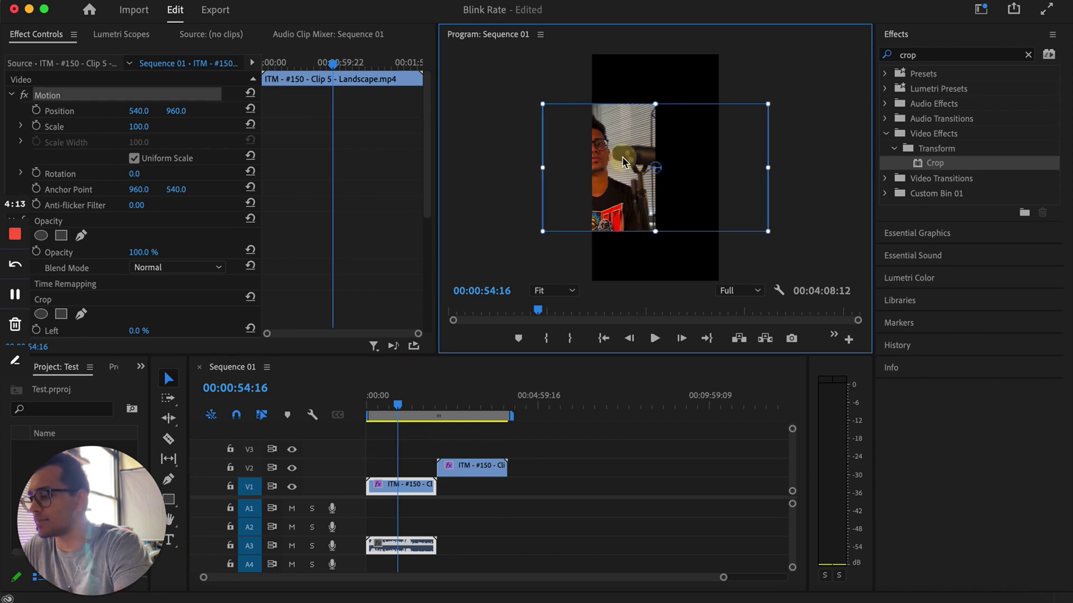
pyautogui.moveTo(622, 149); pyautogui.dragTo(669, 209)
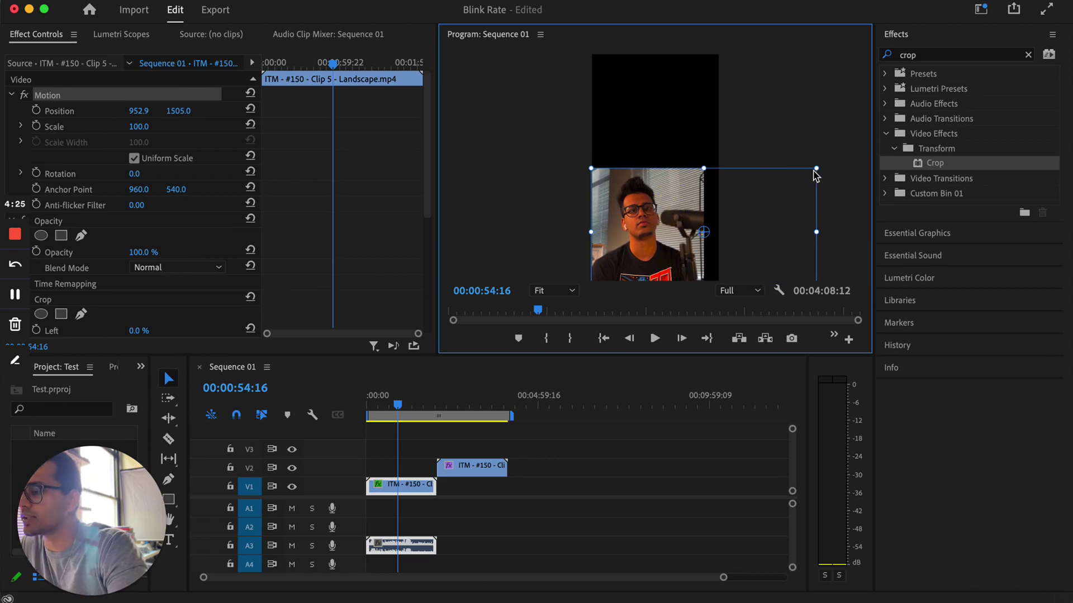
pyautogui.moveTo(816, 168); pyautogui.dragTo(826, 163)
pyautogui.moveTo(668, 193); pyautogui.dragTo(675, 204)
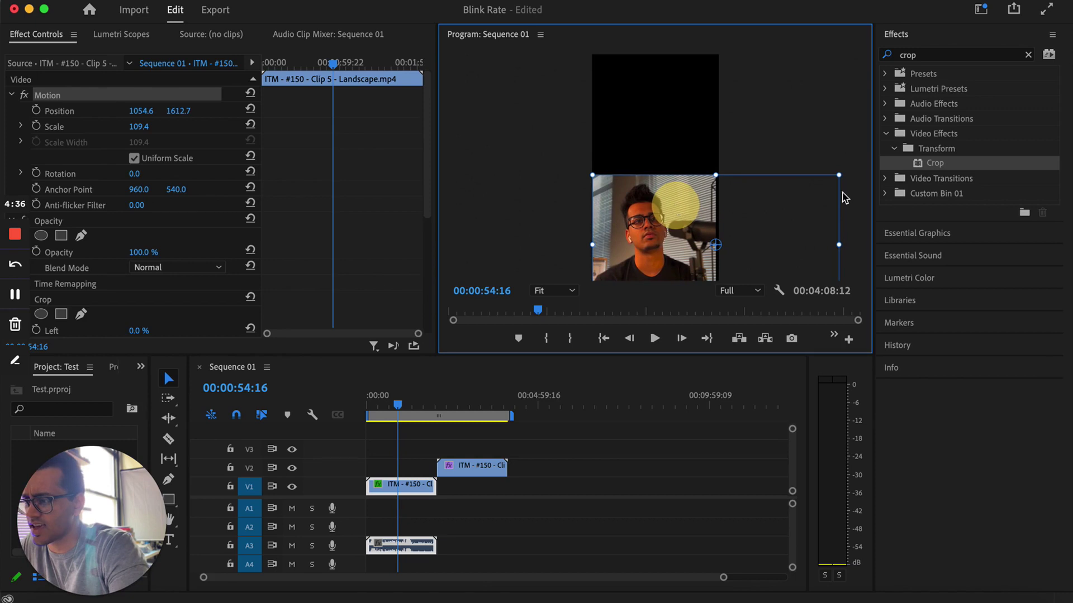
pyautogui.moveTo(839, 175); pyautogui.dragTo(845, 174)
pyautogui.press('Left')
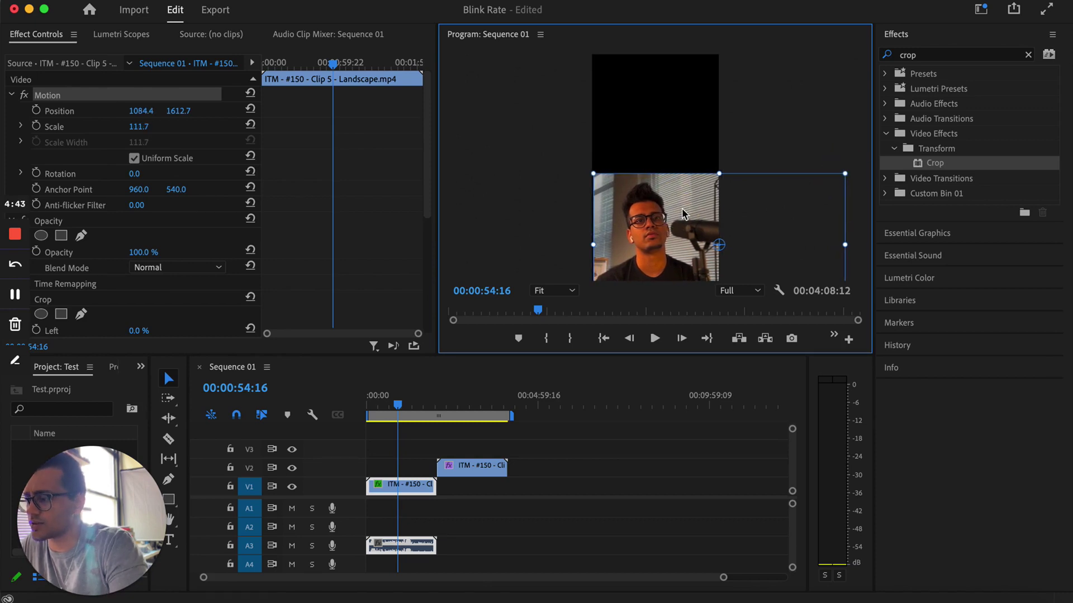
pyautogui.press('Left')
pyautogui.press('Left')
pyautogui.press('Left')
pyautogui.press('Left')
pyautogui.press('Left')
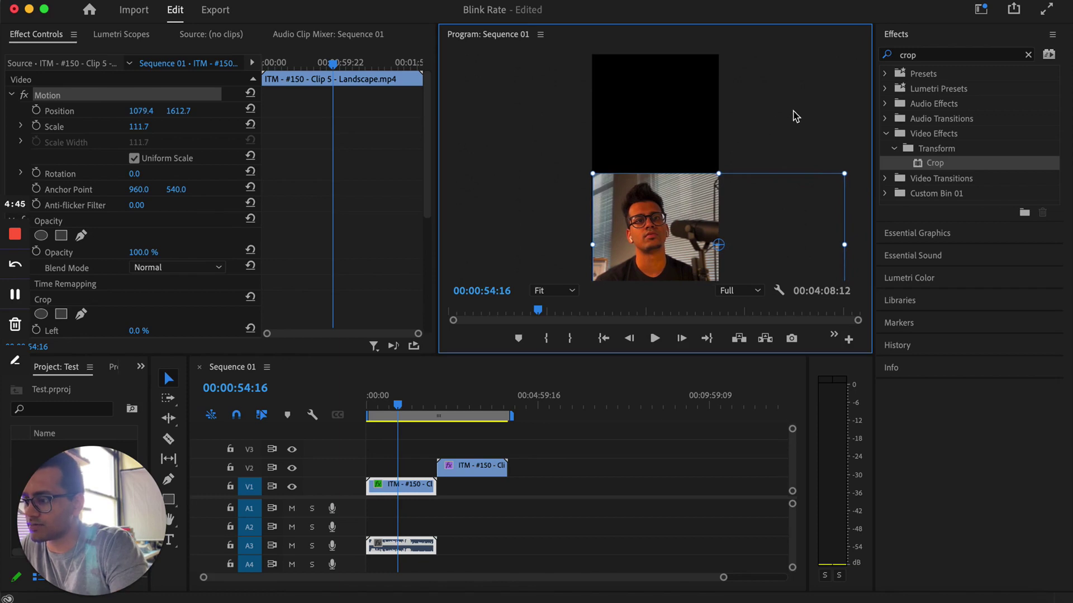
# Move the woman's V2 clip to the start of the sequence
pyautogui.click(790, 110)
pyautogui.moveTo(475, 469); pyautogui.dragTo(517, 471)
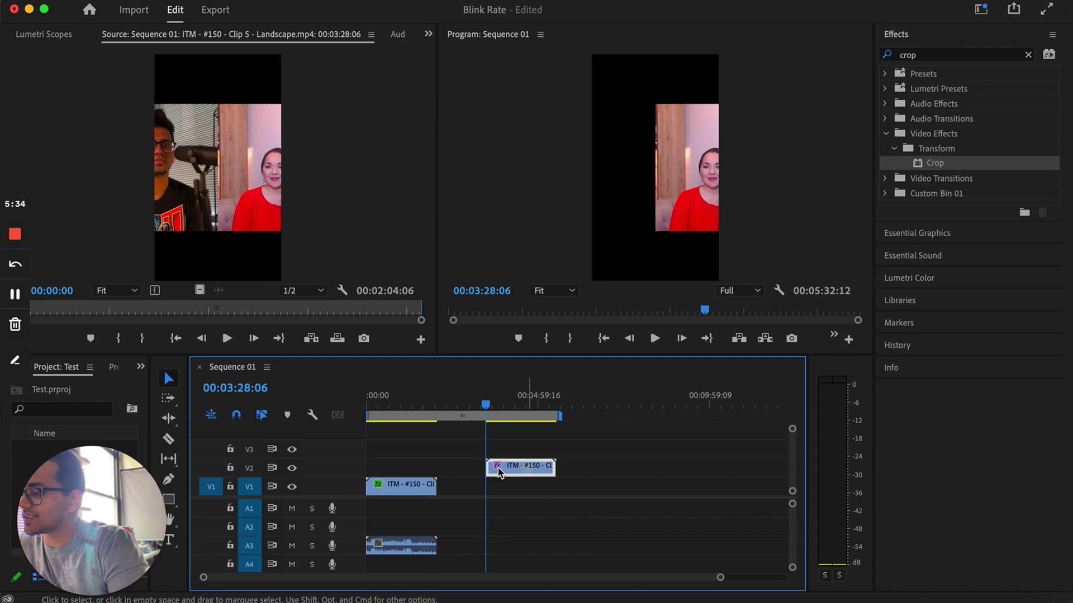
pyautogui.moveTo(499, 472); pyautogui.dragTo(375, 471)
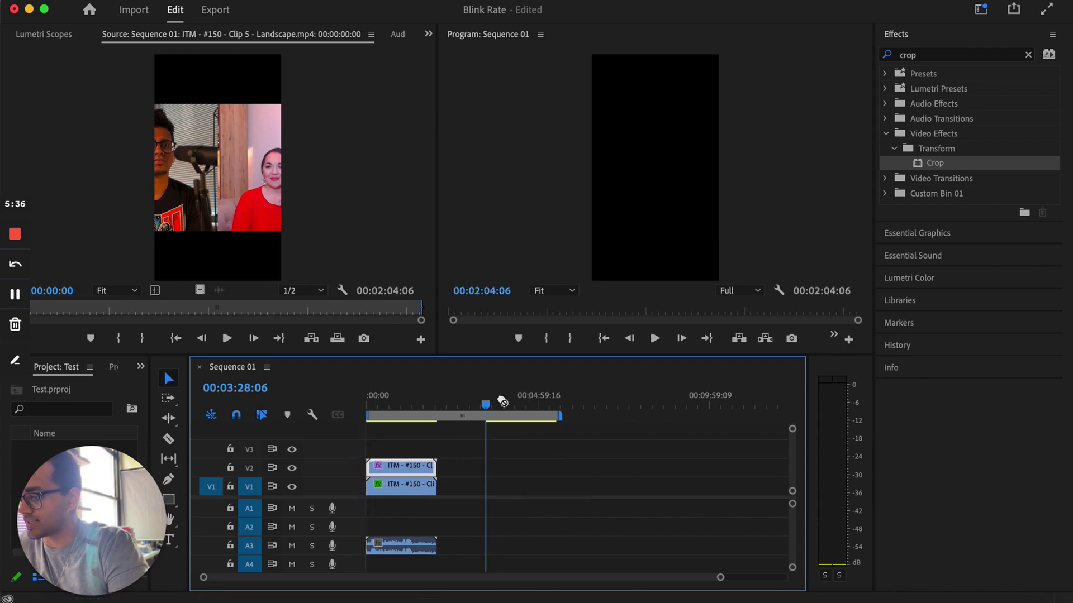
pyautogui.click(395, 405)
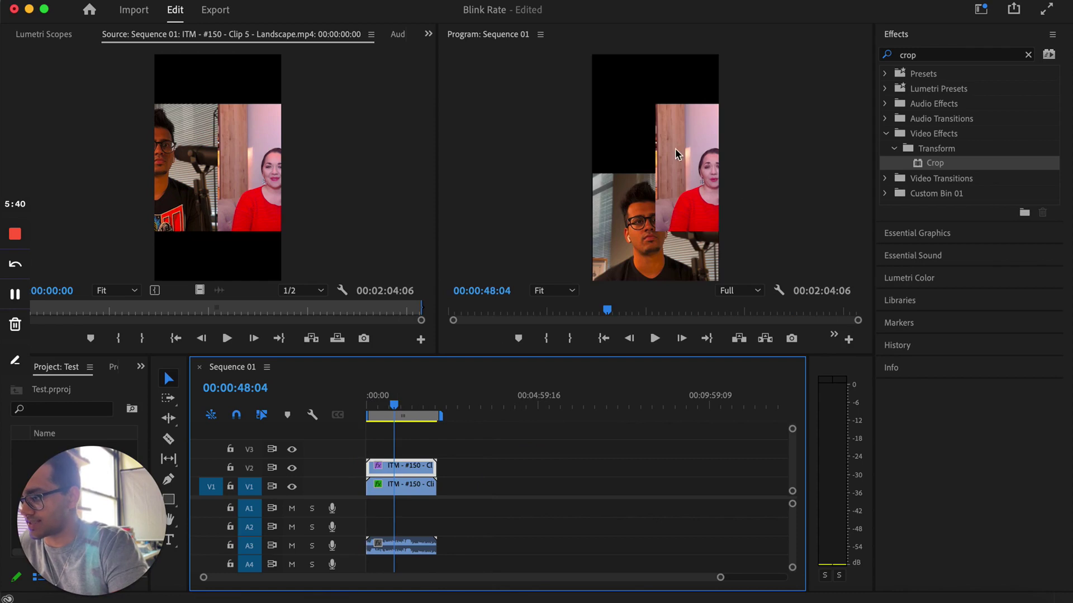
# Enlarge the woman's clip and position it in the top half above the man
pyautogui.click(702, 127)
pyautogui.click(674, 97)
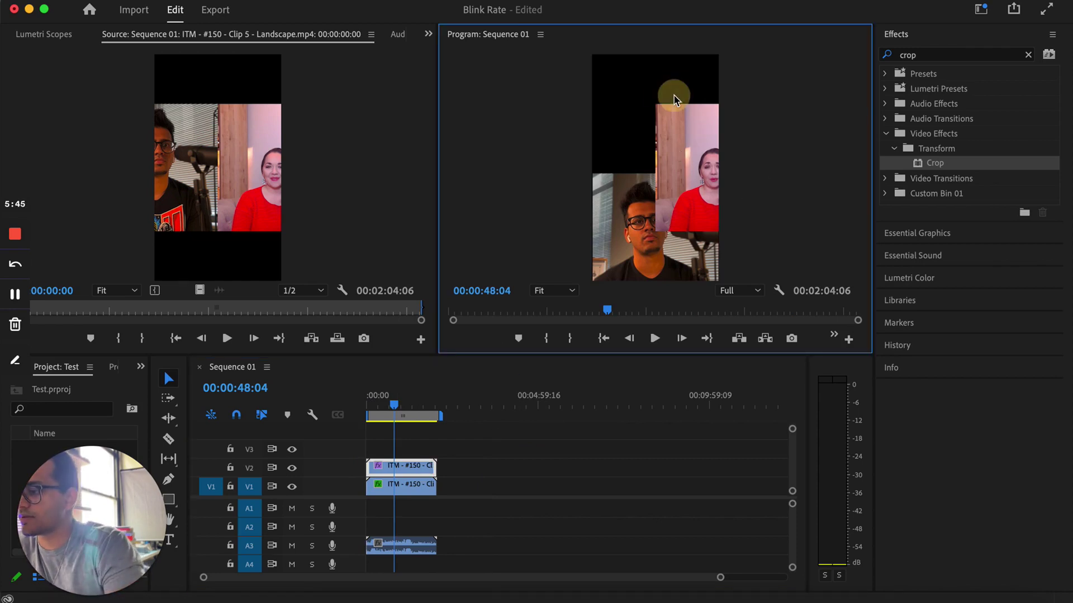
pyautogui.click(675, 96)
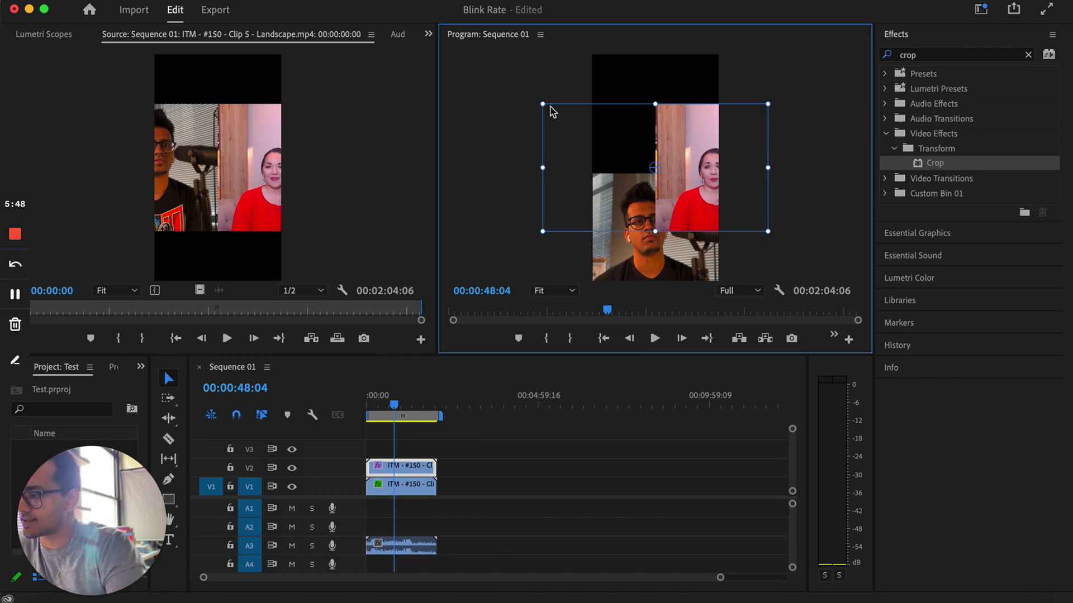
pyautogui.moveTo(542, 104); pyautogui.dragTo(510, 86)
pyautogui.moveTo(688, 167); pyautogui.dragTo(627, 92)
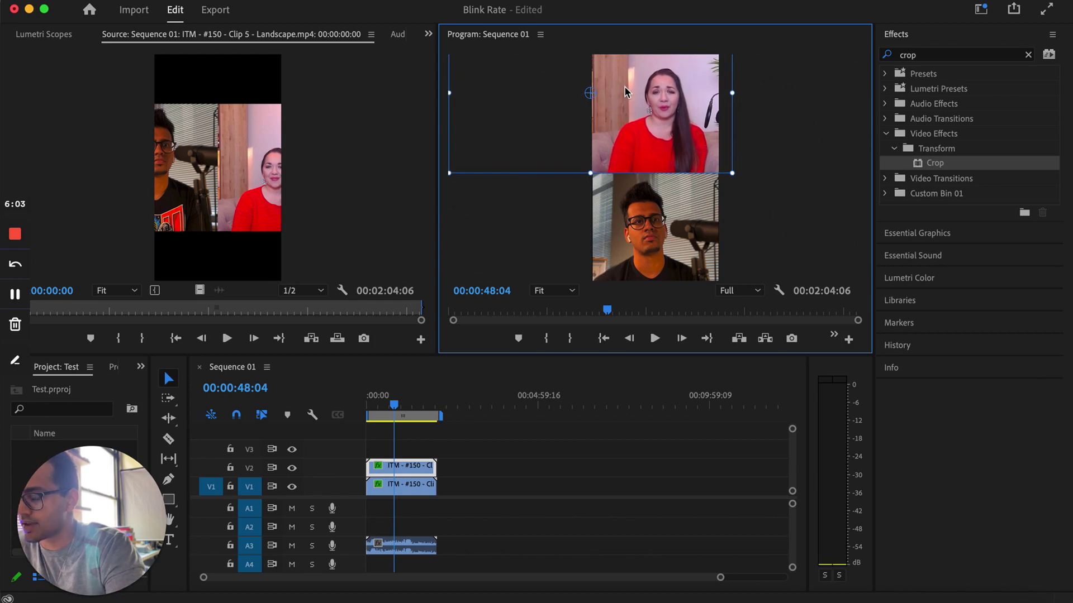
pyautogui.click(782, 145)
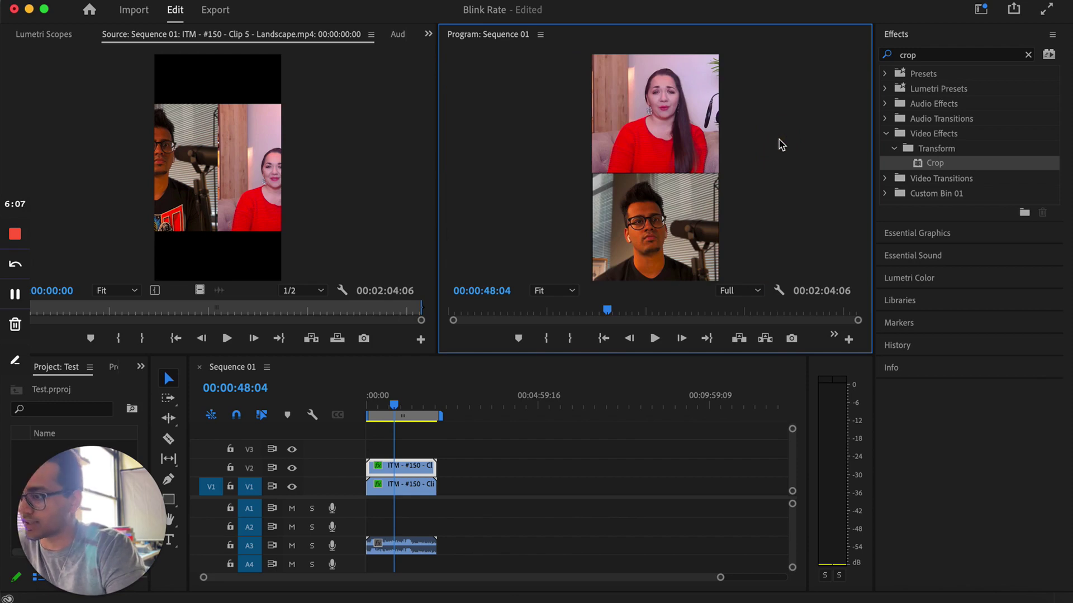
pyautogui.click(633, 197)
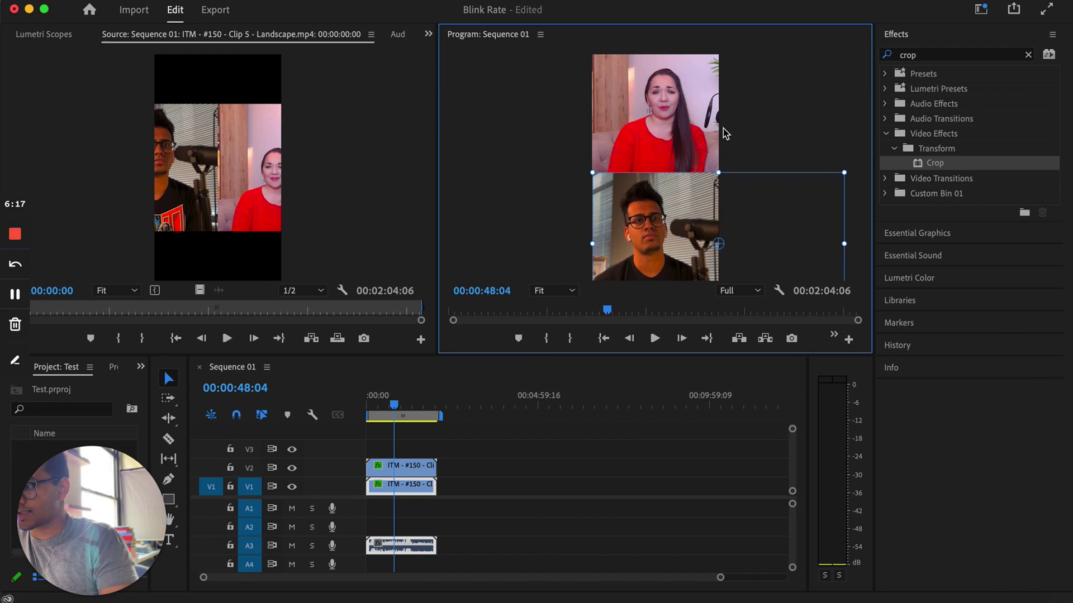
pyautogui.click(771, 121)
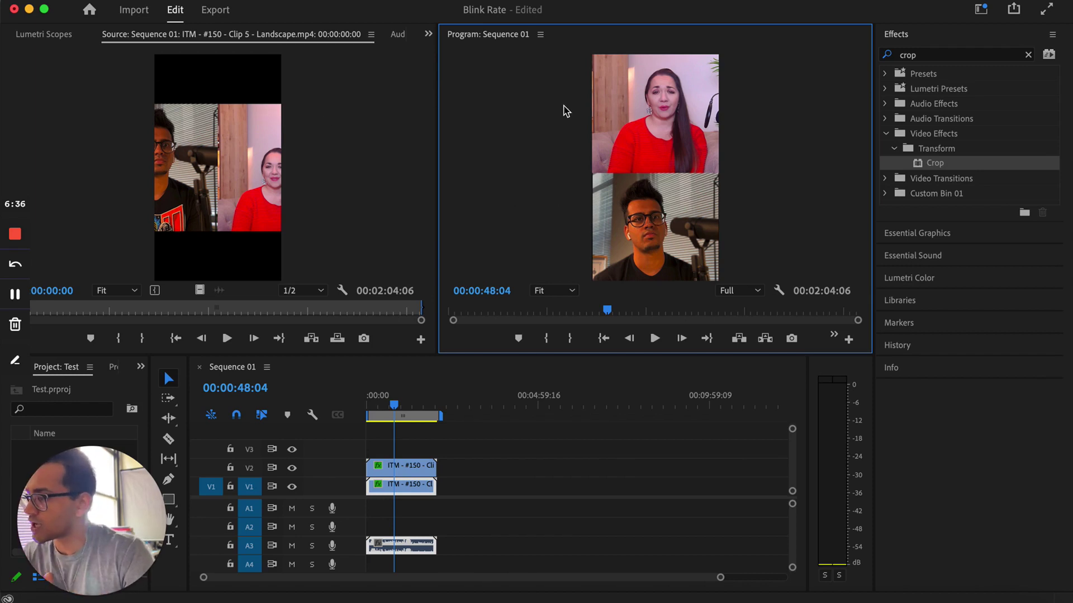
# Show Effect Controls for the upper-track speaker clip
pyautogui.doubleClick(420, 465)
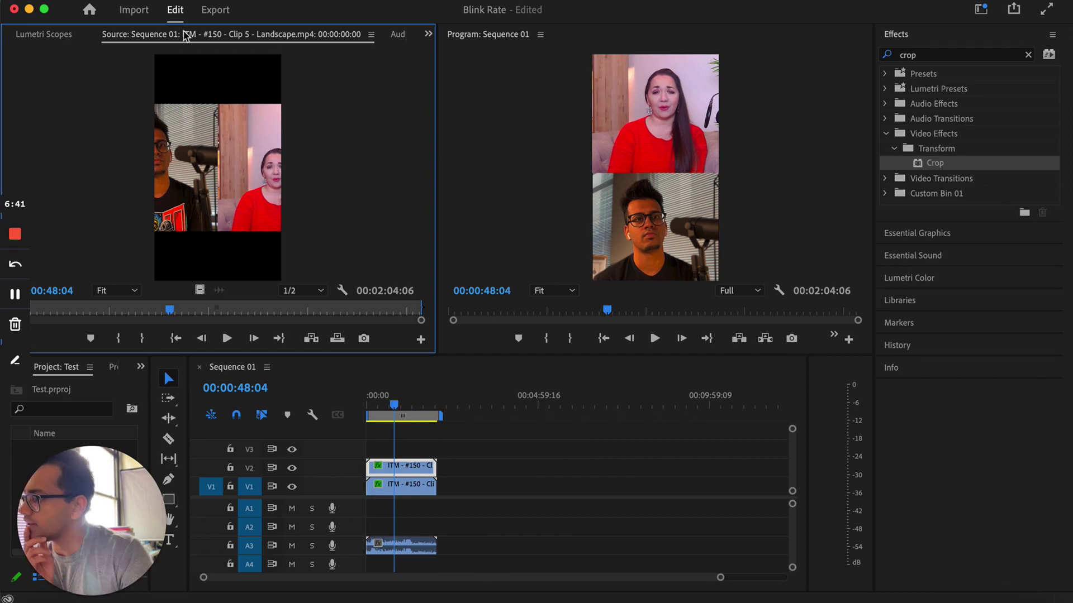
pyautogui.click(428, 34)
pyautogui.click(442, 48)
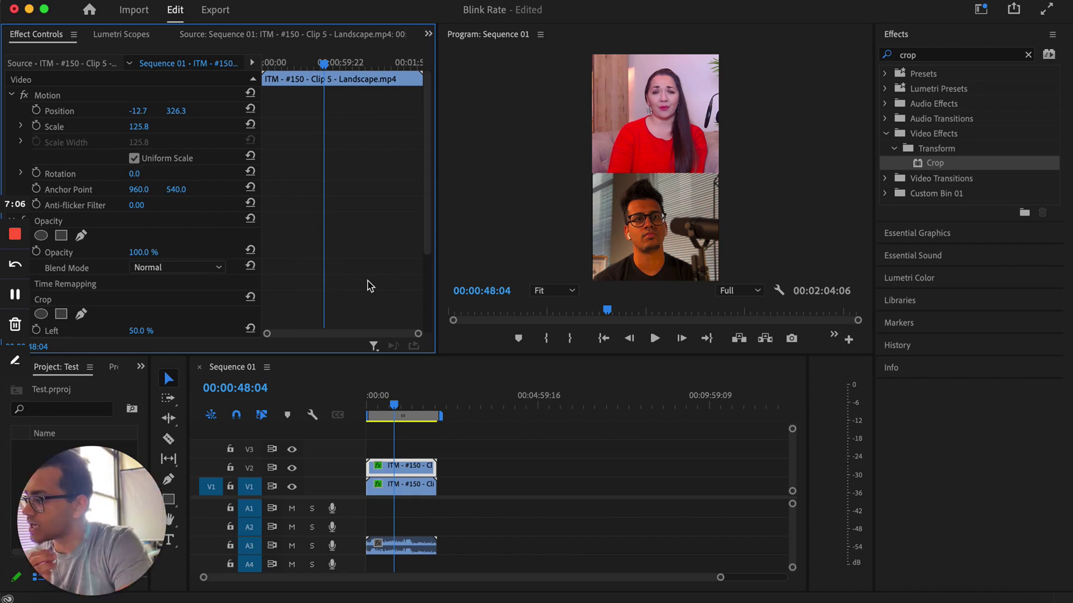
pyautogui.click(139, 171)
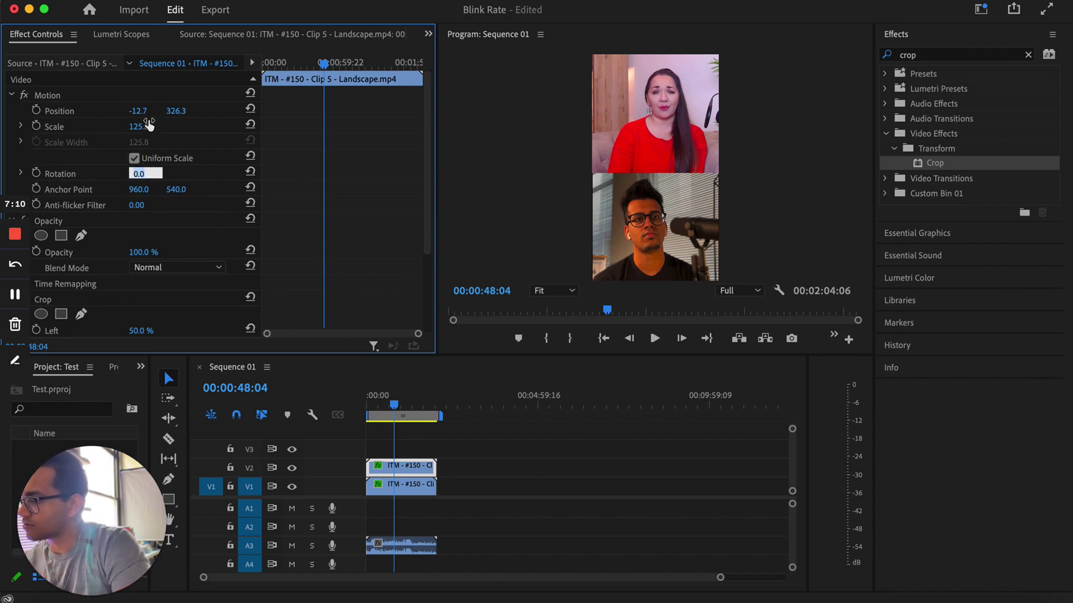
# Try horizontal position 12 on the V1 clip, then undo the change
pyautogui.click(387, 485)
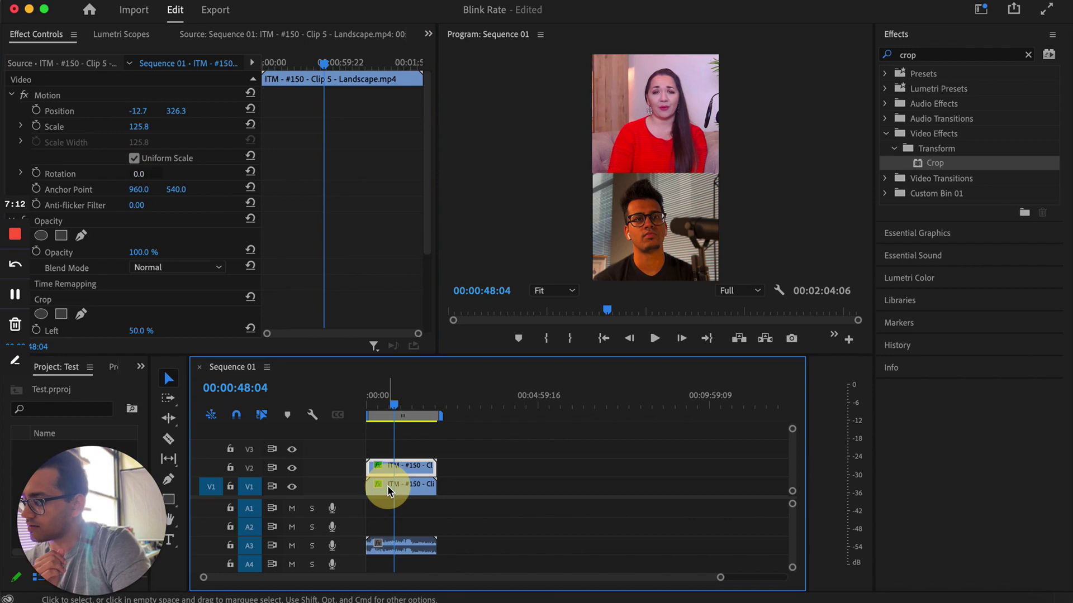
pyautogui.click(389, 490)
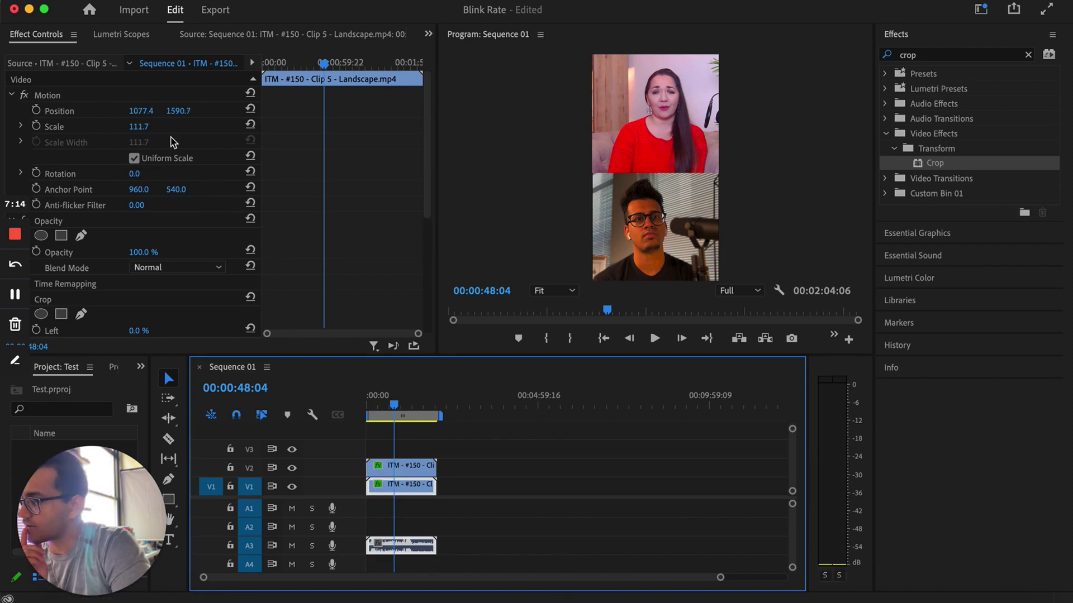
pyautogui.click(143, 111)
pyautogui.write('12.7')
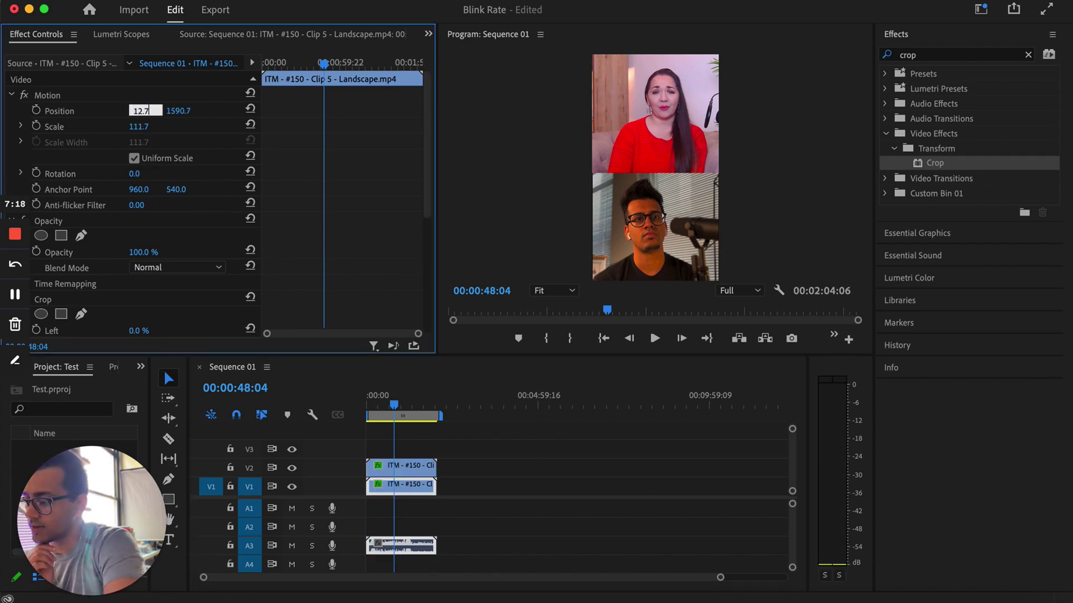
pyautogui.press('Return')
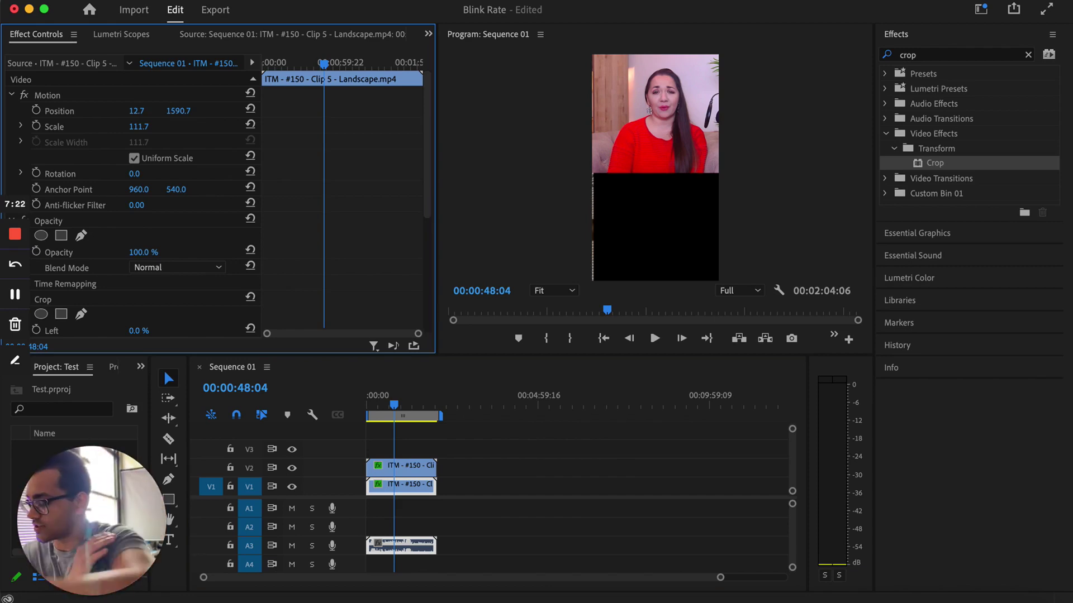
pyautogui.press('super+z')
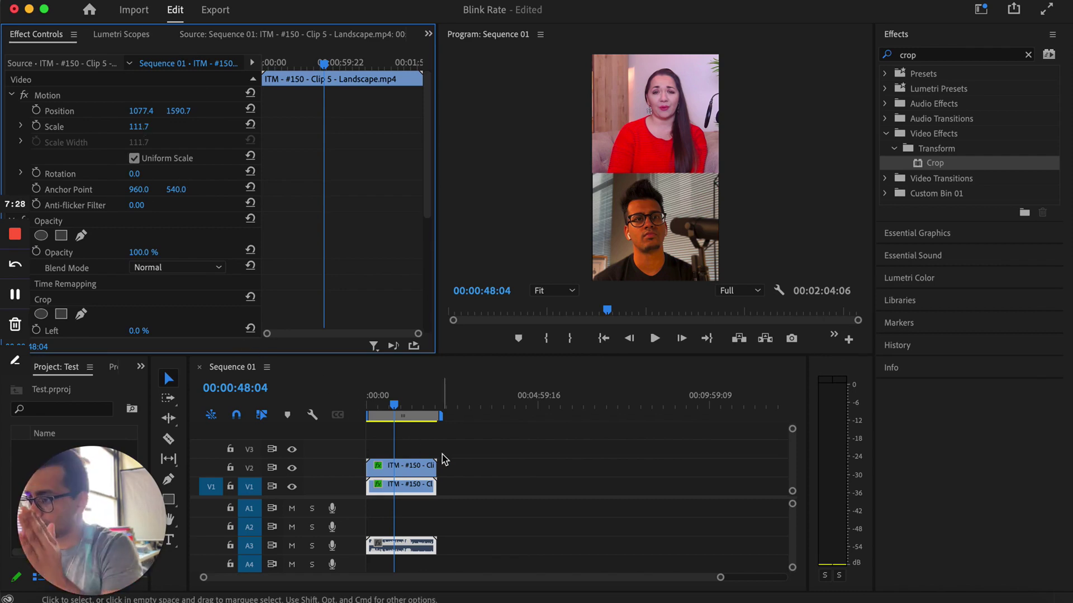
pyautogui.click(498, 467)
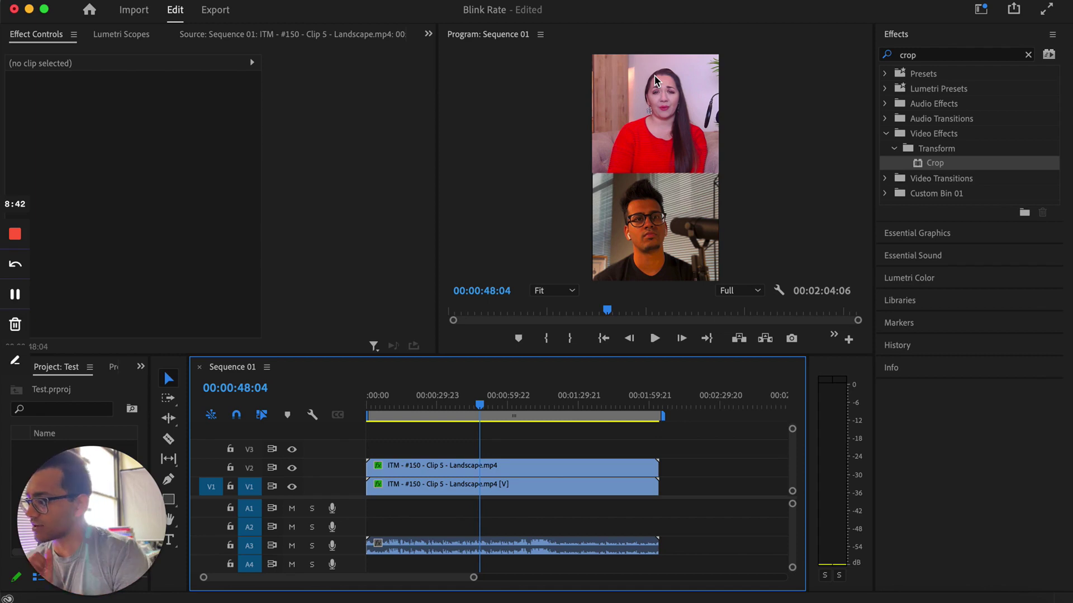
pyautogui.click(123, 496)
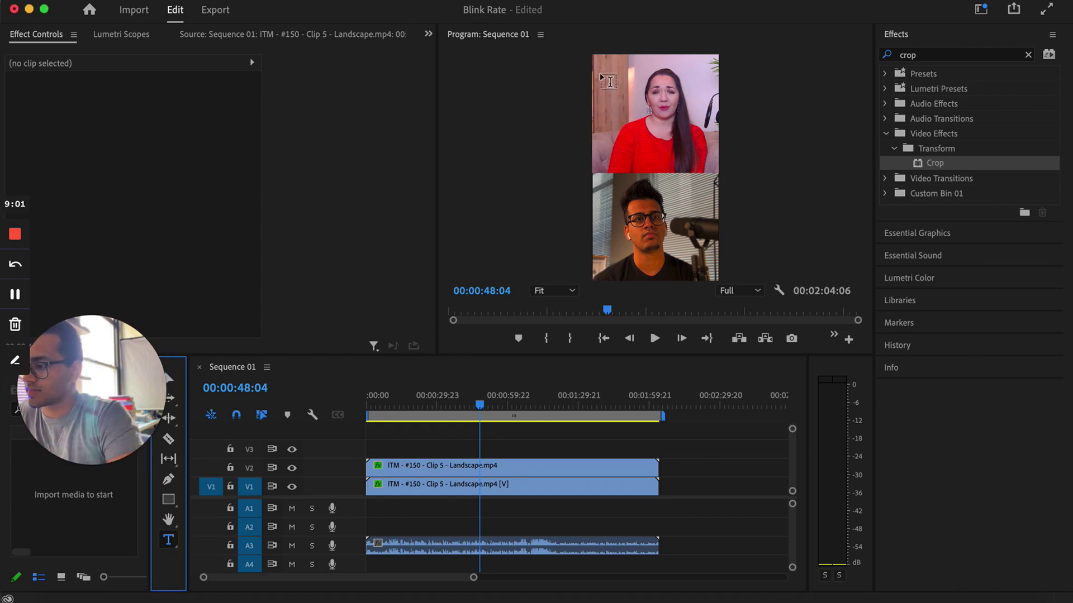
# Add a text title with the speaker's name at the top of the woman's frame
pyautogui.click(601, 78)
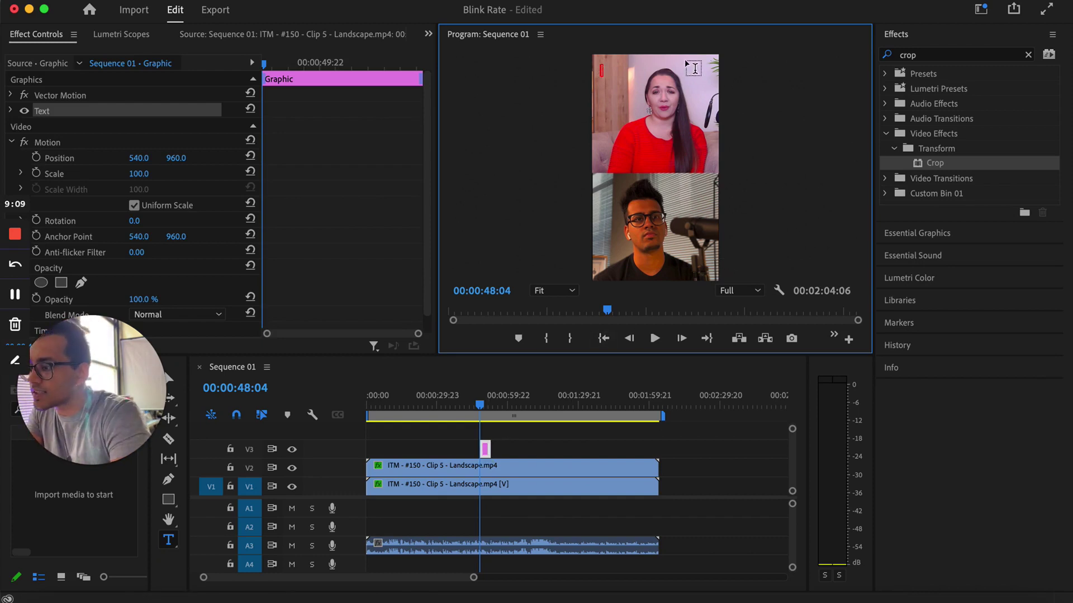
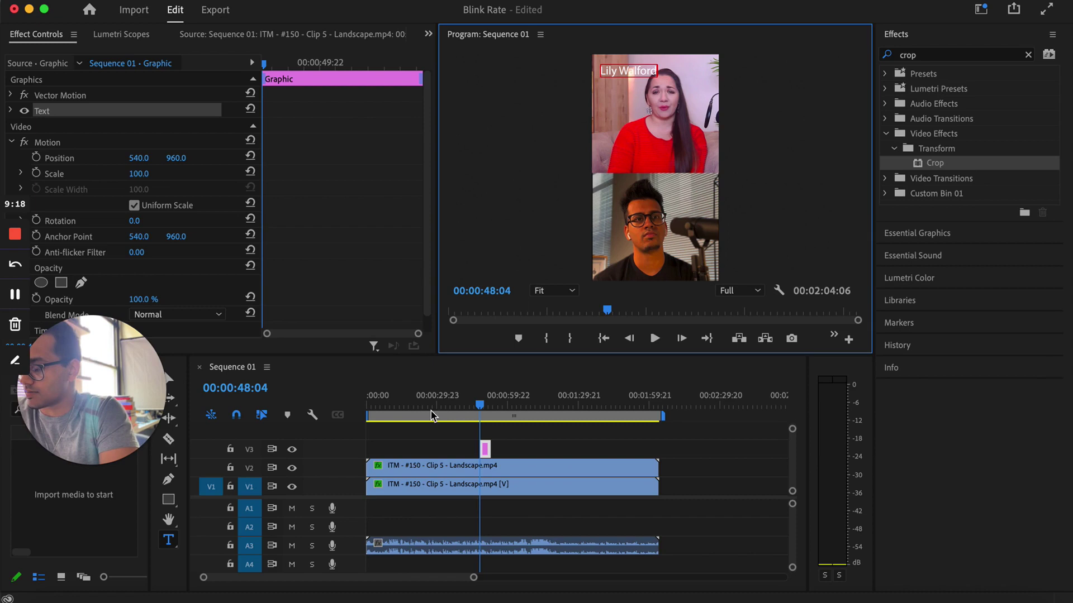
pyautogui.click(168, 380)
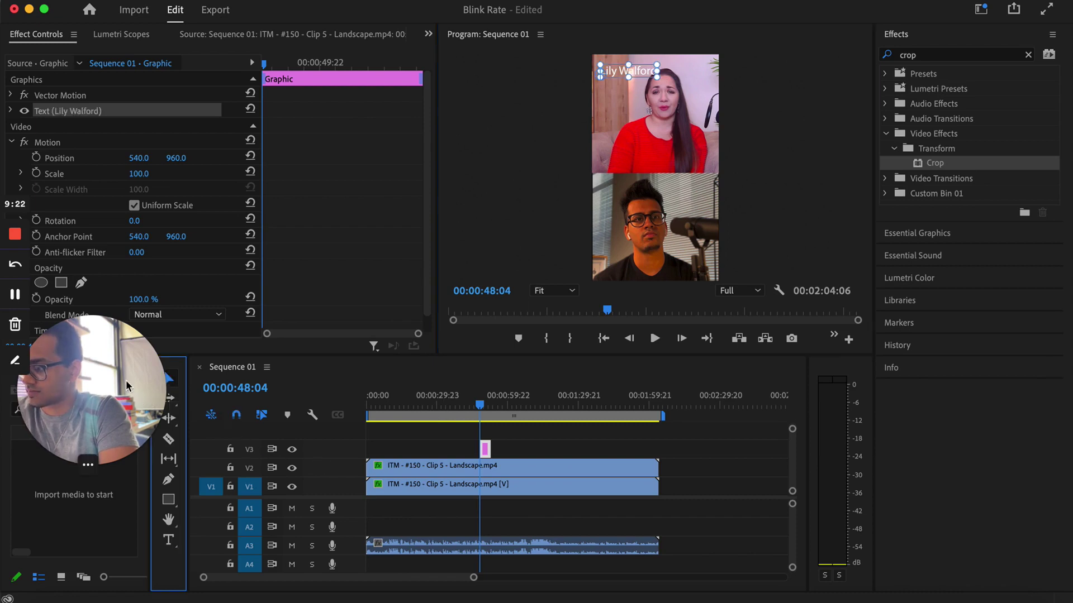
pyautogui.moveTo(120, 378); pyautogui.dragTo(121, 486)
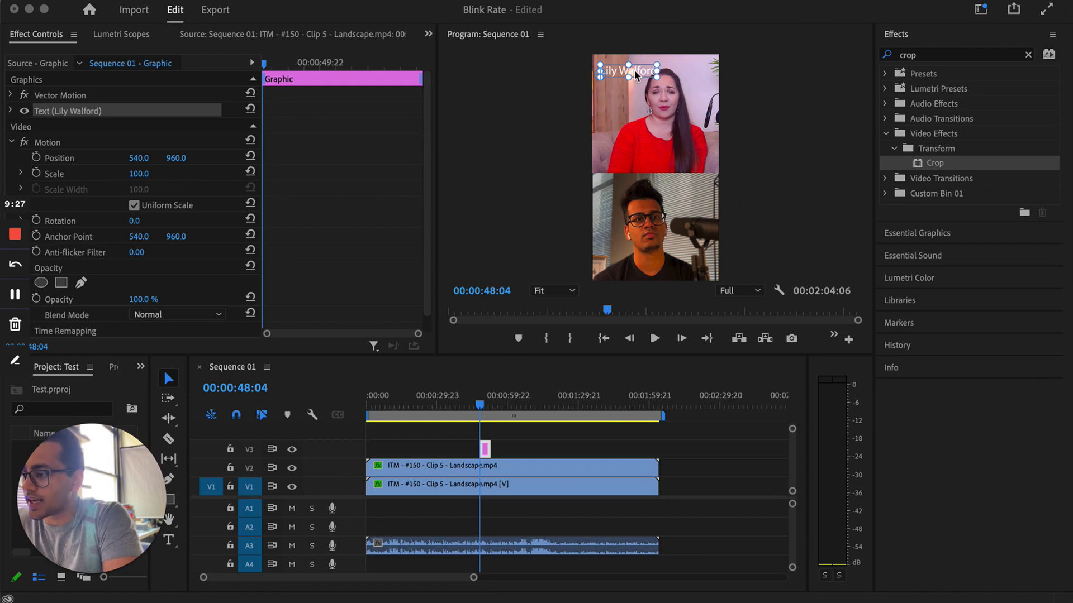
pyautogui.moveTo(635, 69); pyautogui.dragTo(661, 73)
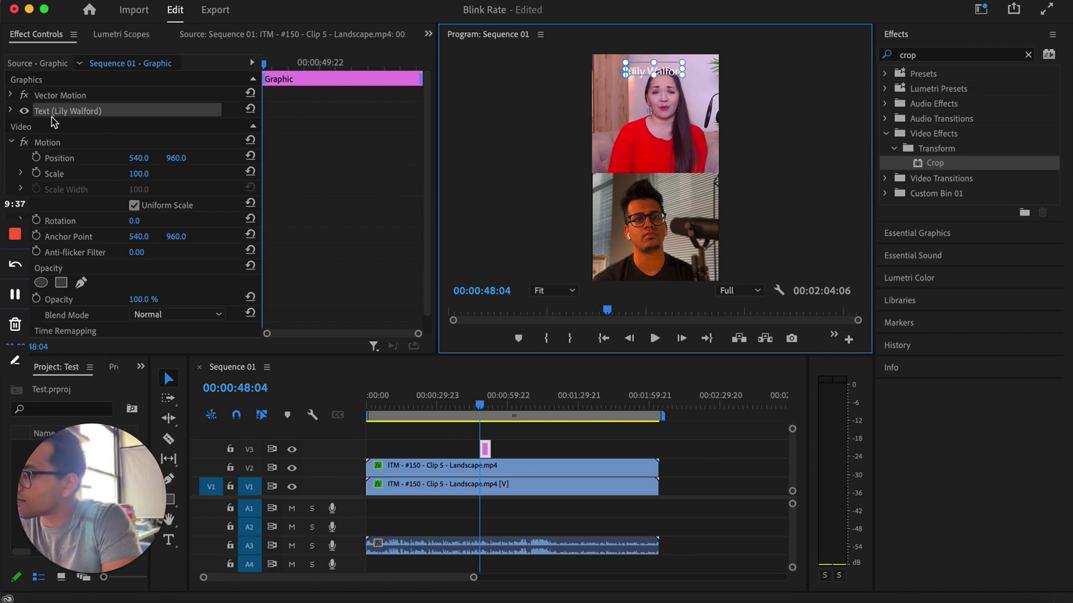
# Change the name title's font to Noteworthy
pyautogui.click(11, 114)
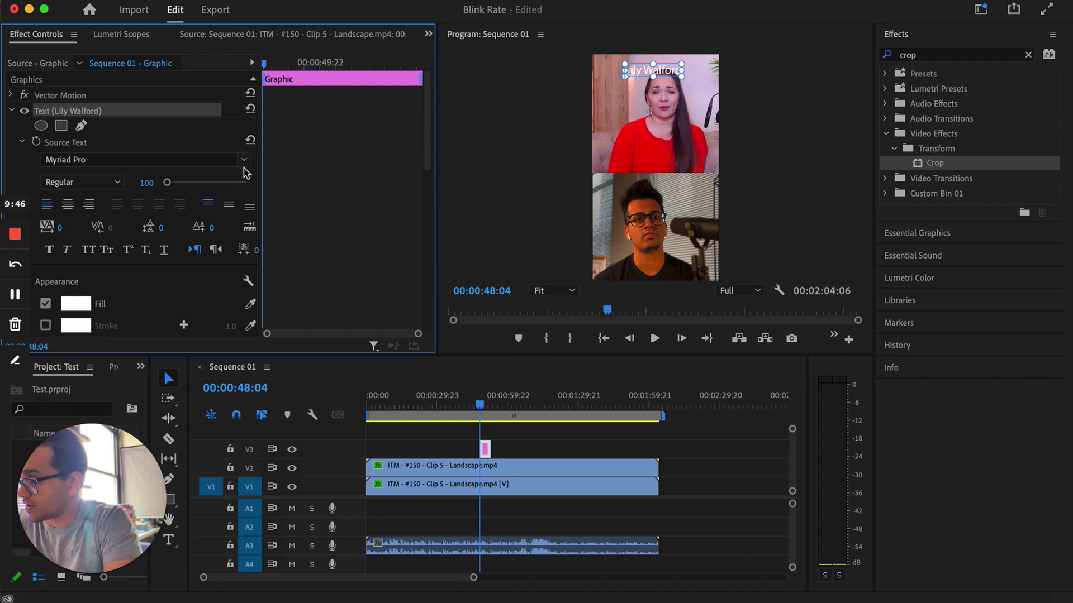
pyautogui.click(244, 161)
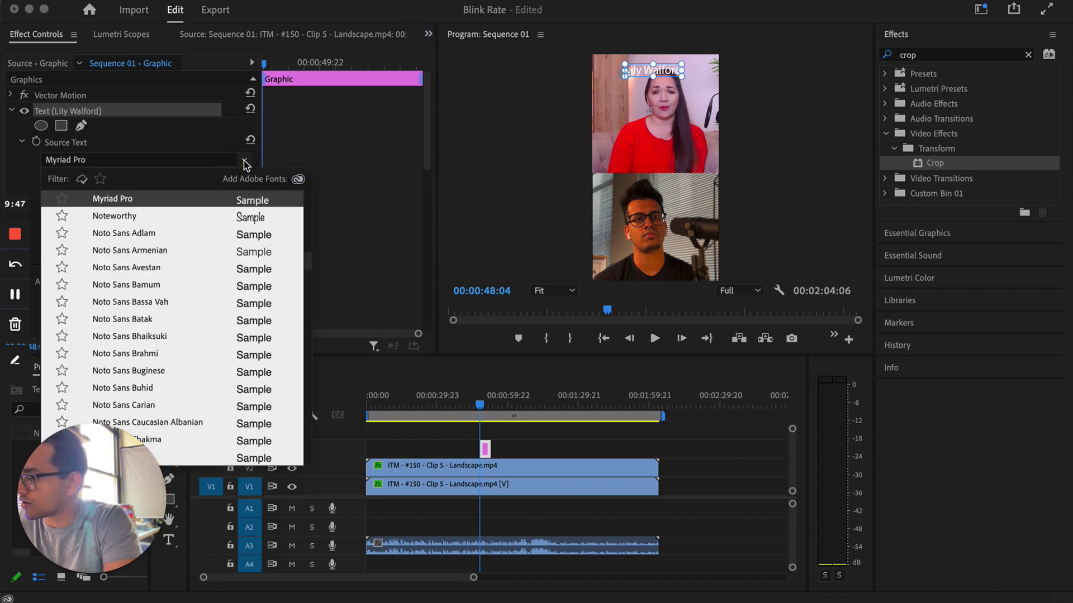
pyautogui.click(256, 217)
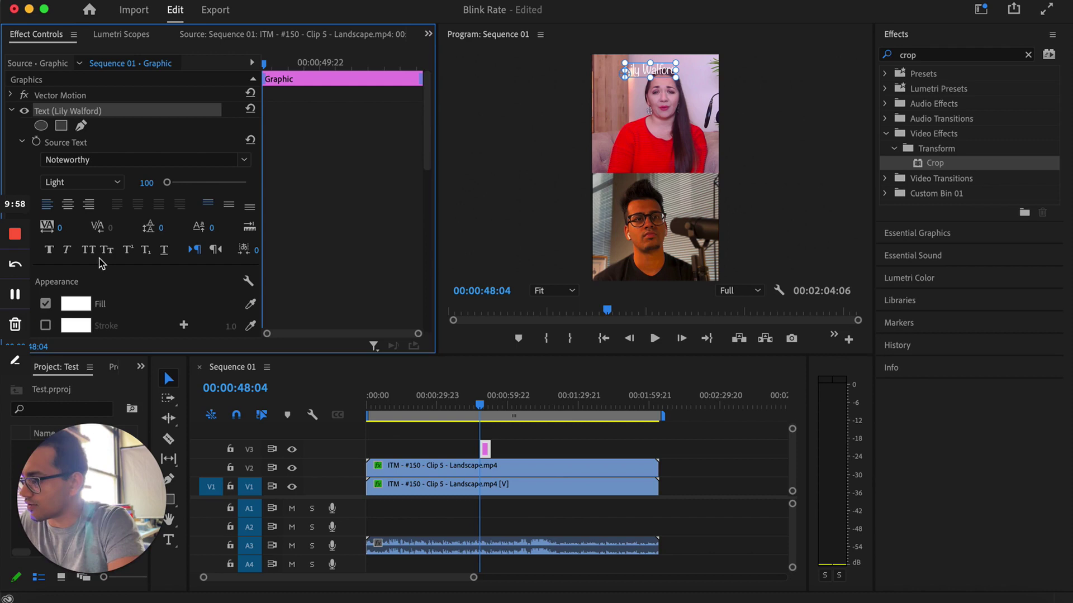
pyautogui.scroll(-10, 100, 263)
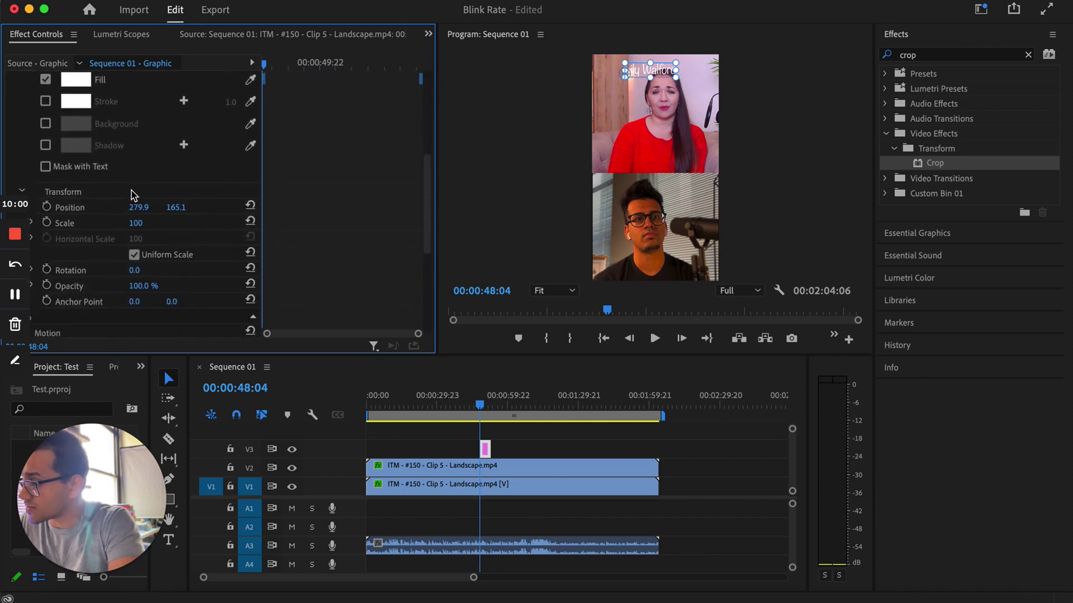
pyautogui.scroll(10, 132, 195)
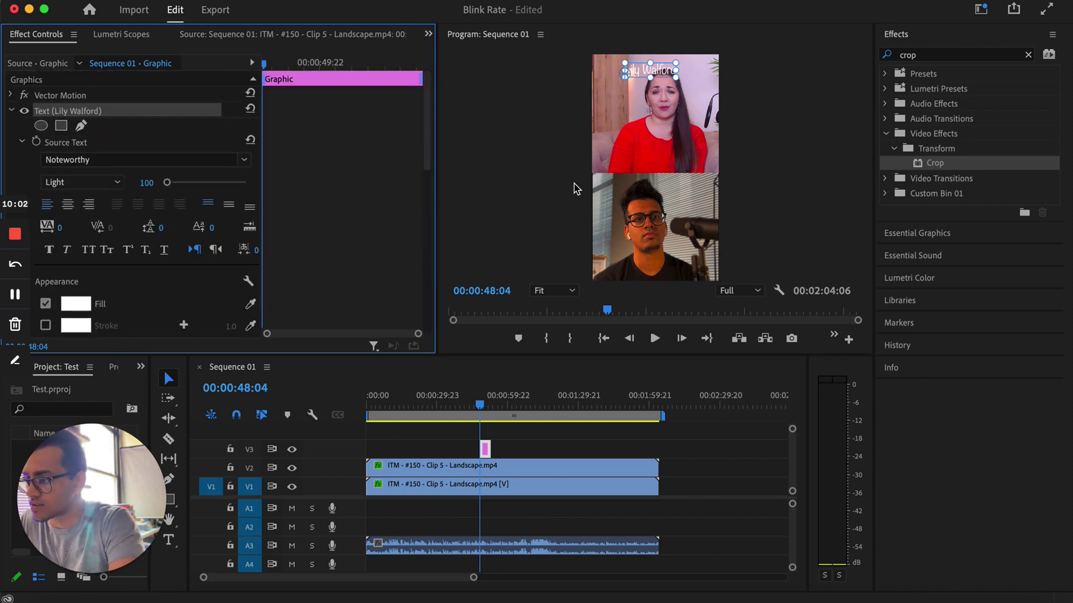
pyautogui.click(576, 189)
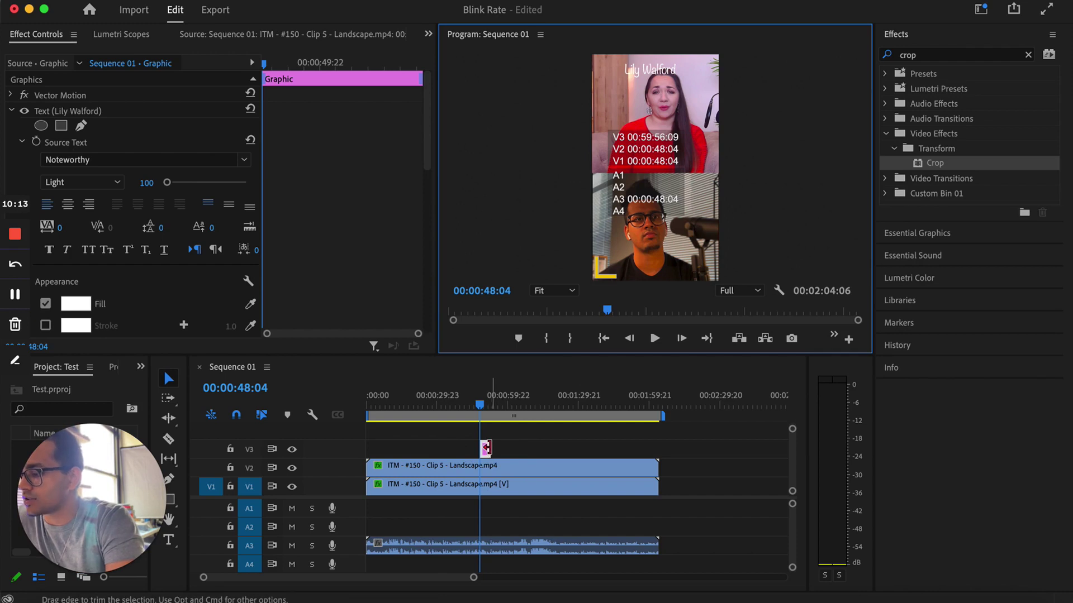
# Stretch the V3 title clip across the sequence, split it, and keep only the opening piece
pyautogui.moveTo(487, 448); pyautogui.dragTo(657, 448)
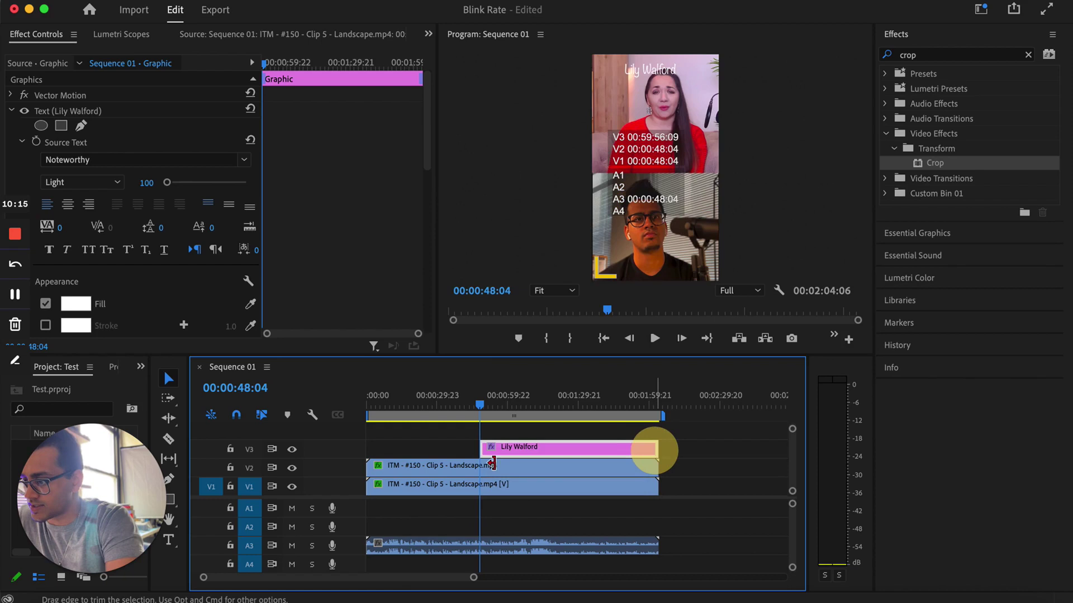
pyautogui.moveTo(481, 448); pyautogui.dragTo(363, 454)
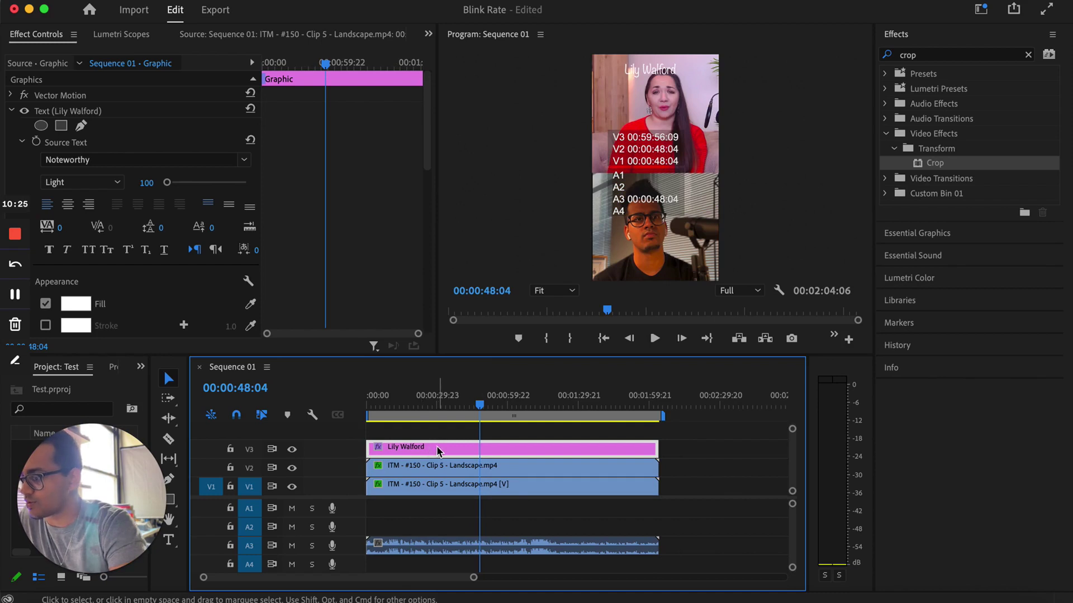
pyautogui.press('c')
pyautogui.click(441, 450)
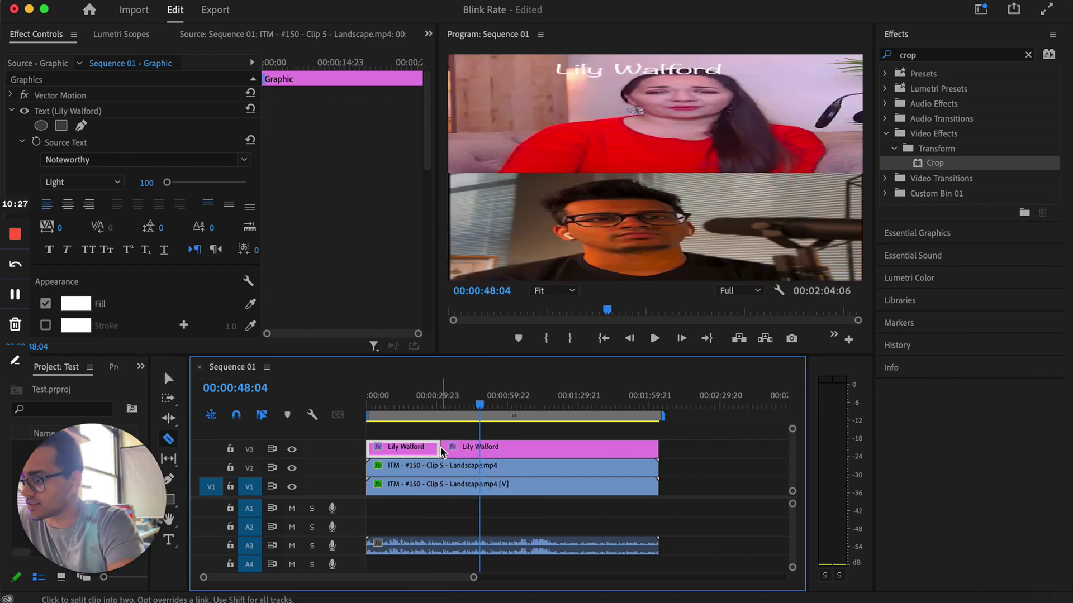
pyautogui.click(470, 449)
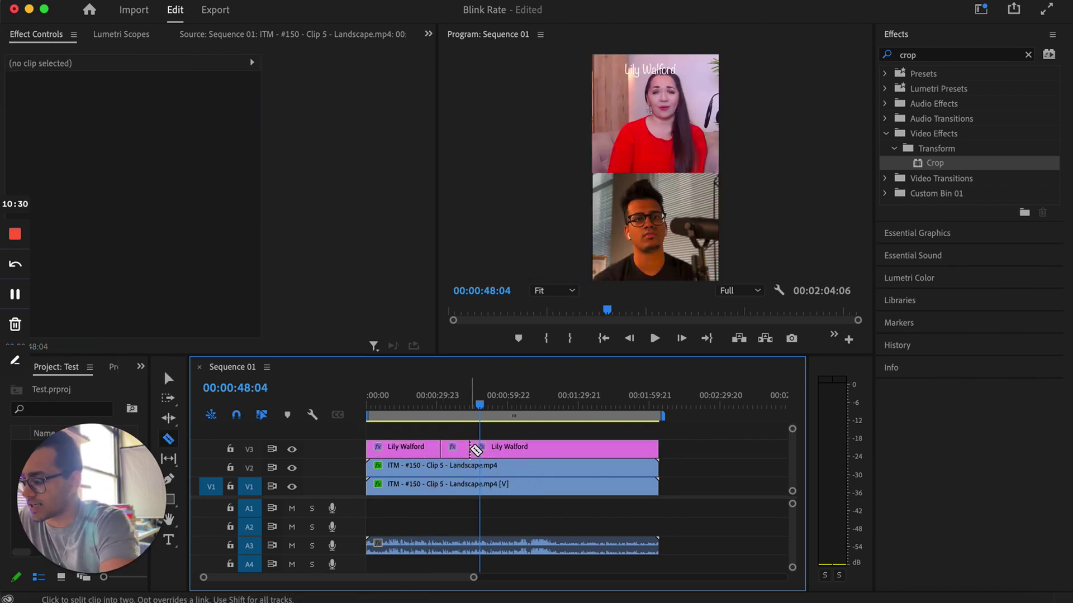
pyautogui.press('v')
pyautogui.click(479, 449)
pyautogui.press('Delete')
pyautogui.click(455, 451)
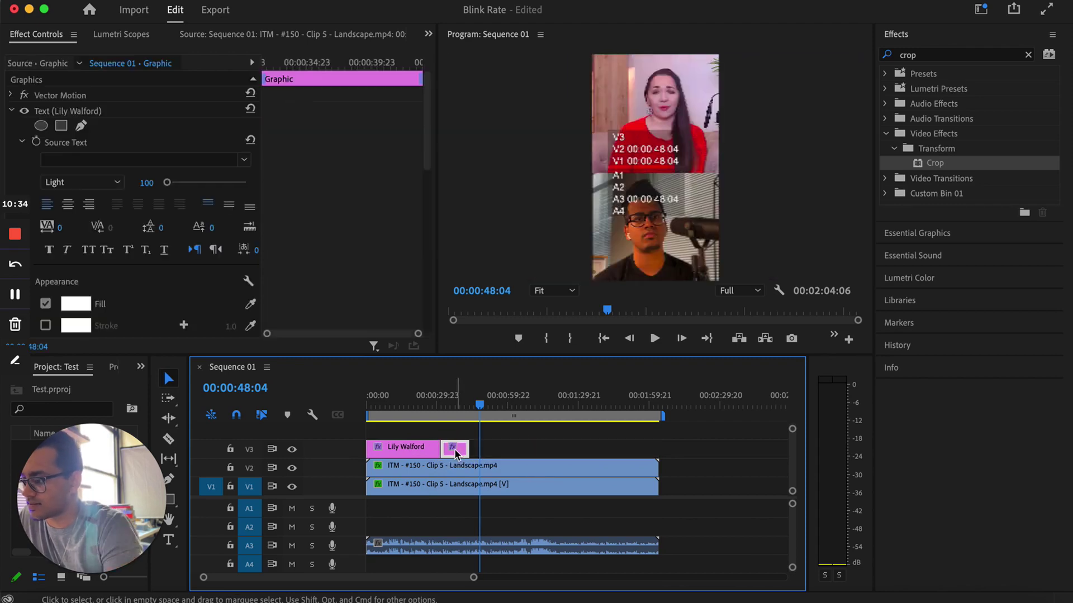
pyautogui.press('Delete')
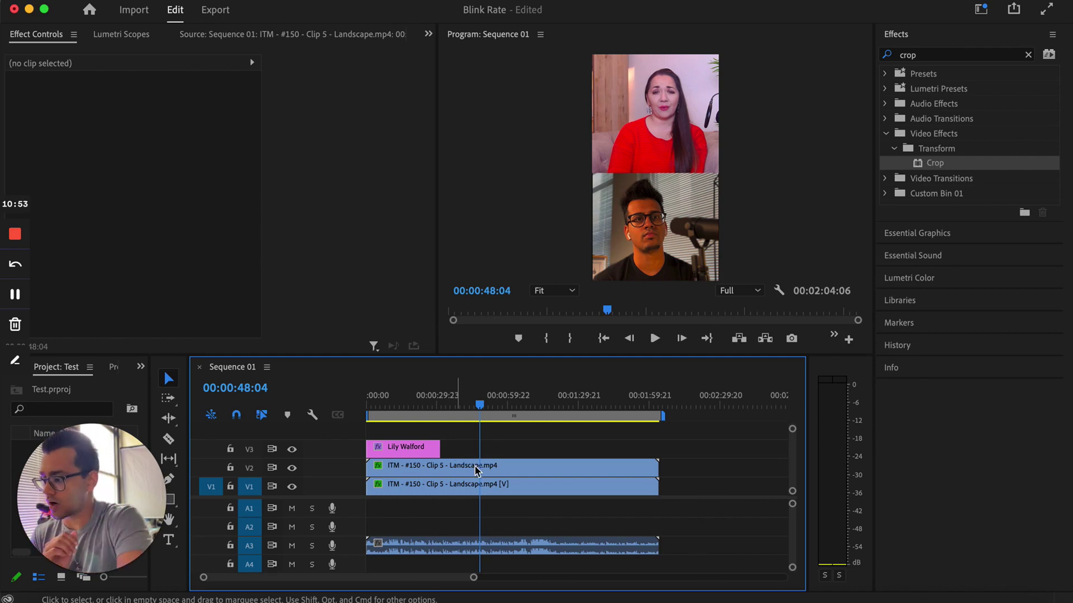
# Cut V2, V1 and A3 at one point and delete their tails, ending at 00:01:43:12
pyautogui.press('-')
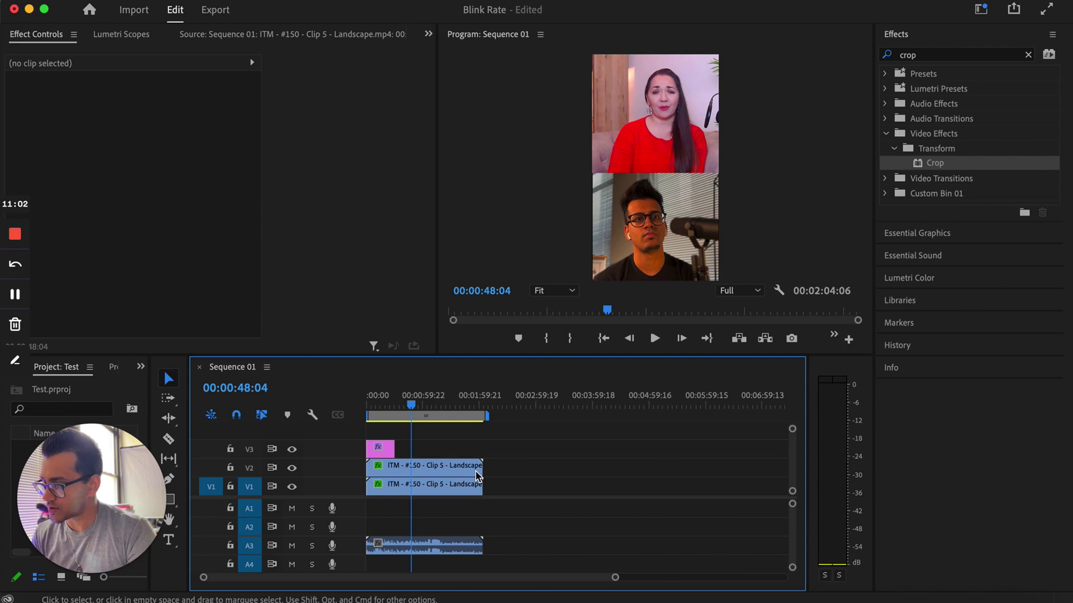
pyautogui.press('c')
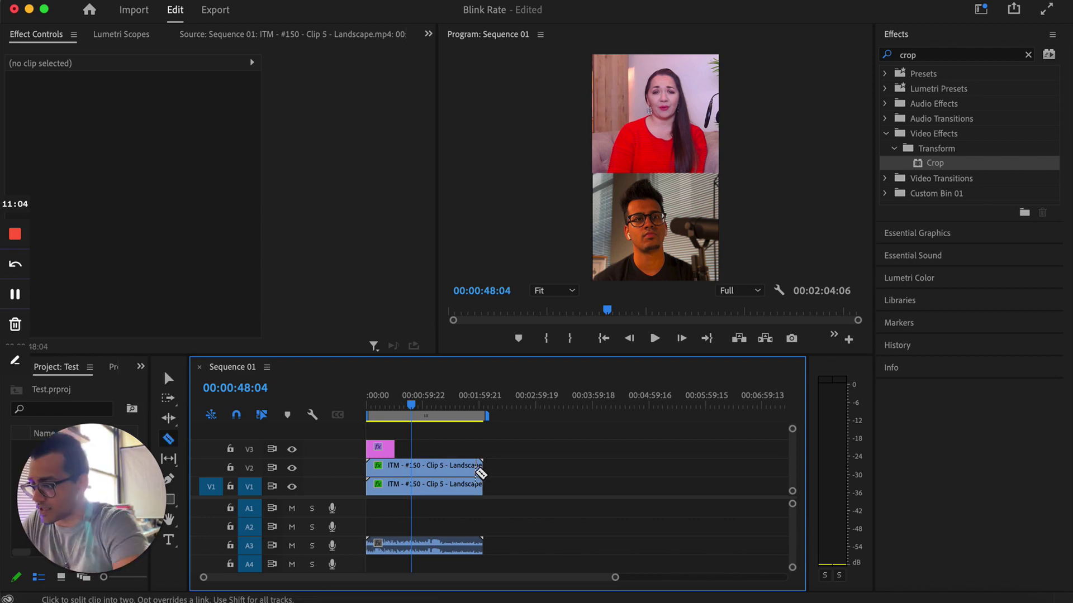
pyautogui.keyDown('shift'); pyautogui.click(463, 472); pyautogui.keyUp('shift')
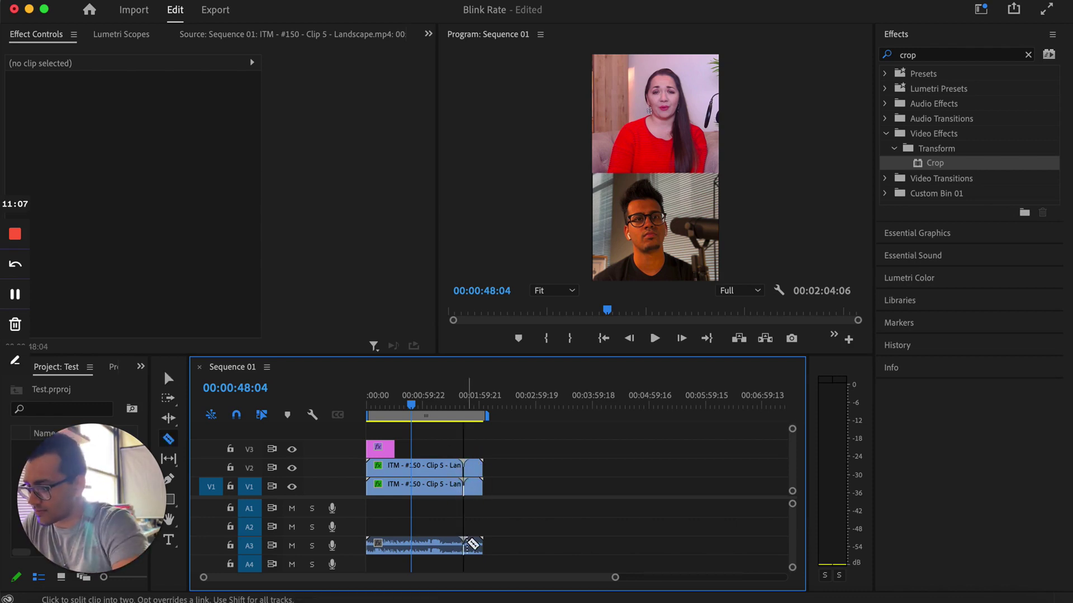
pyautogui.press('v')
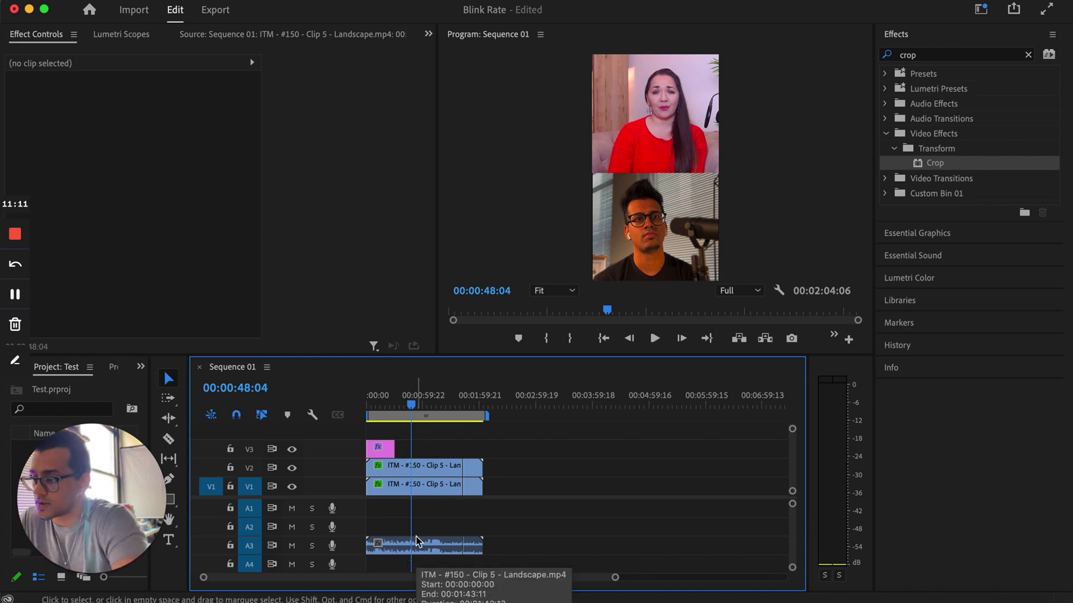
pyautogui.moveTo(504, 553); pyautogui.dragTo(476, 468)
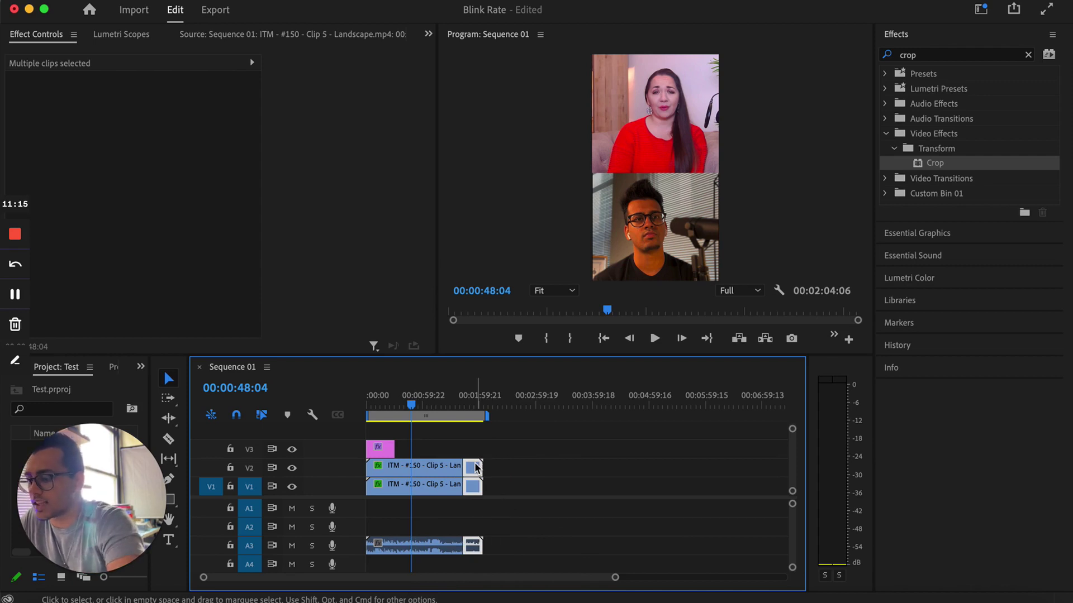
pyautogui.press('Delete')
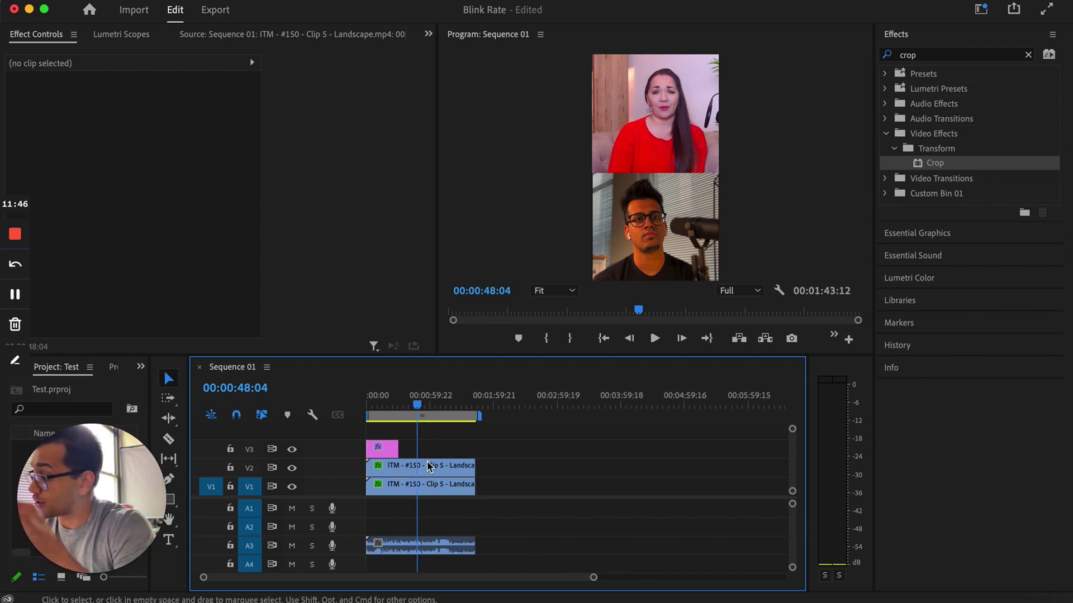
# Select the A3 podcast audio clip and switch to the Audio workspace
pyautogui.click(440, 553)
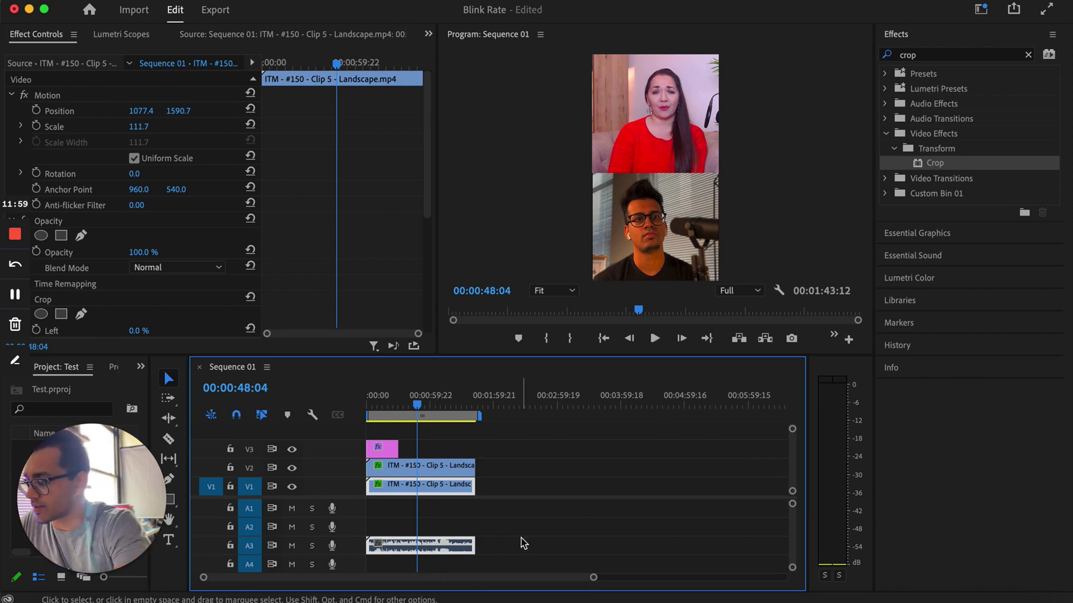
pyautogui.click(431, 550)
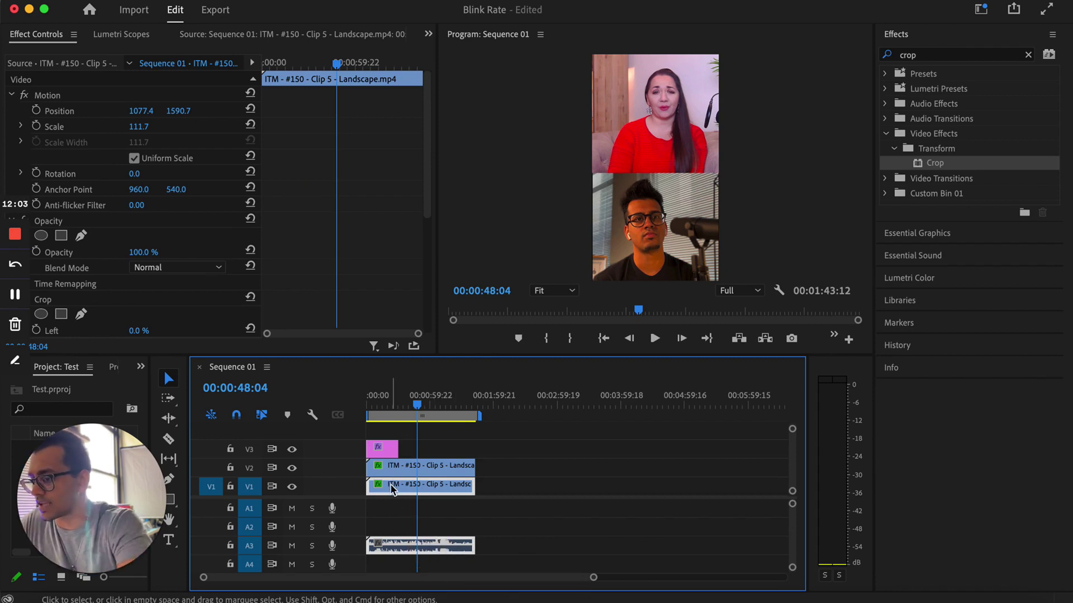
pyautogui.click(983, 14)
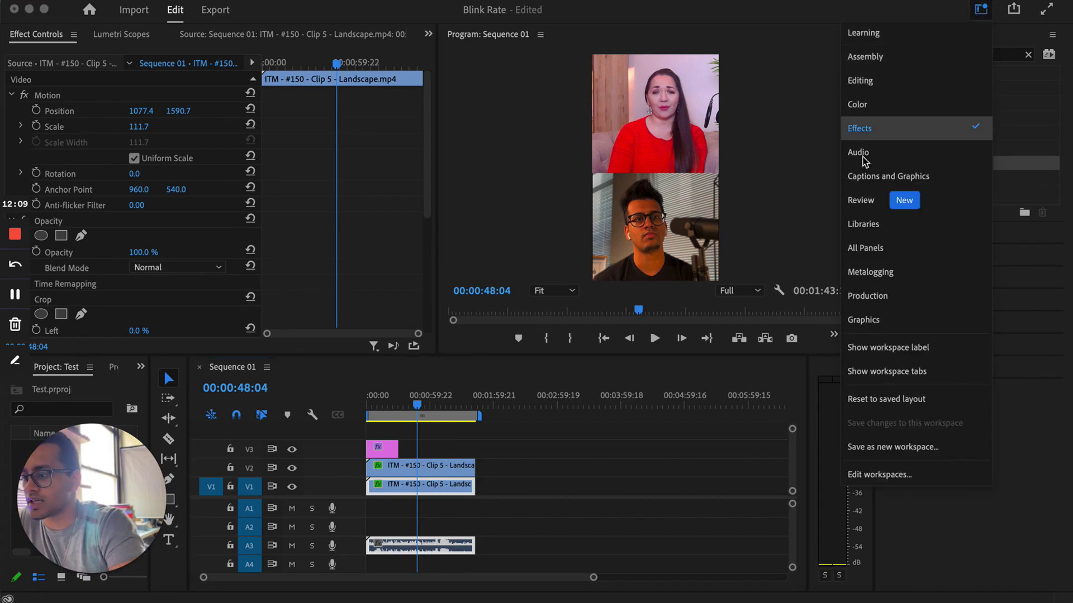
pyautogui.click(933, 151)
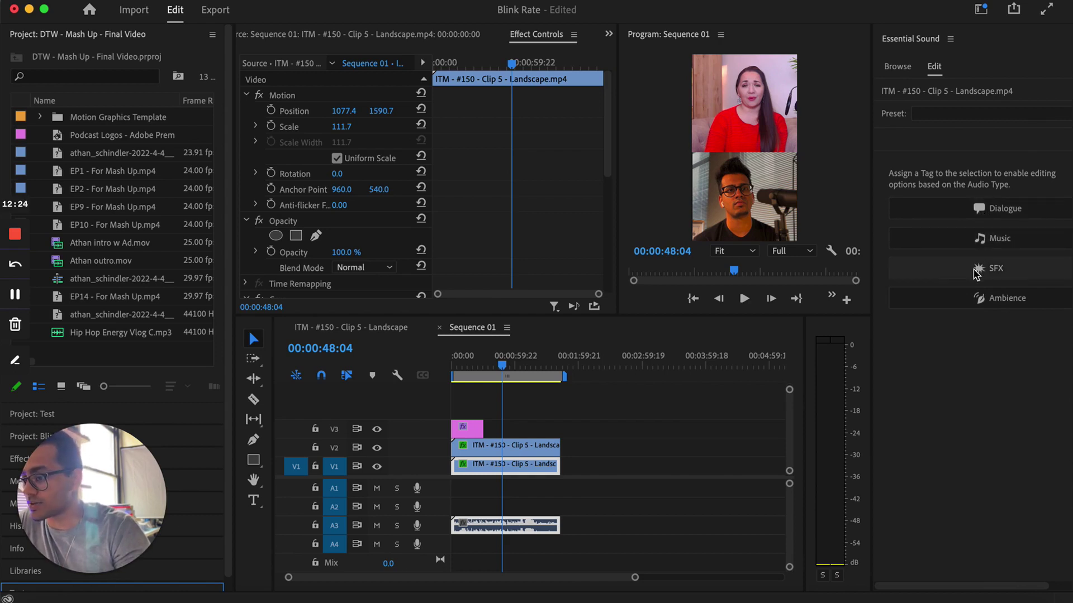
# Tag the podcast audio as Dialogue and auto-match its loudness to -23.00 LUFS
pyautogui.click(962, 212)
pyautogui.click(932, 174)
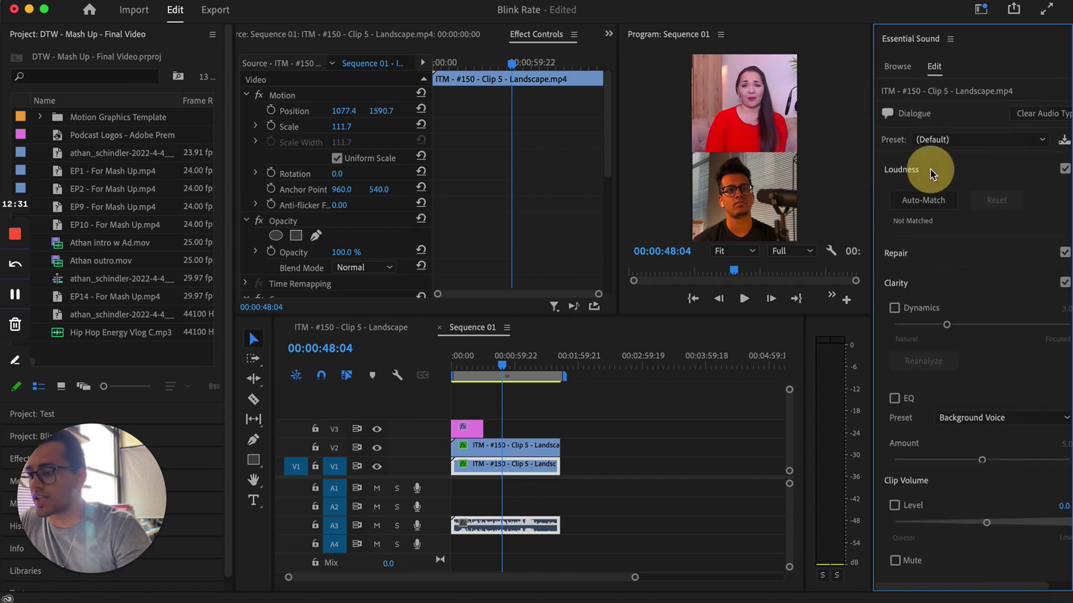
pyautogui.click(931, 205)
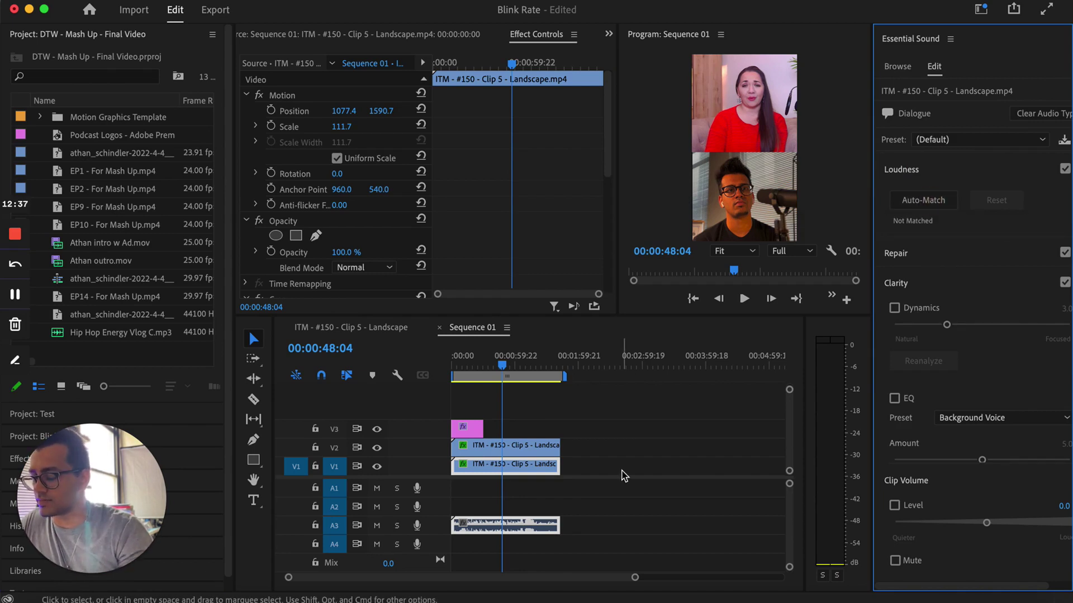
pyautogui.click(923, 201)
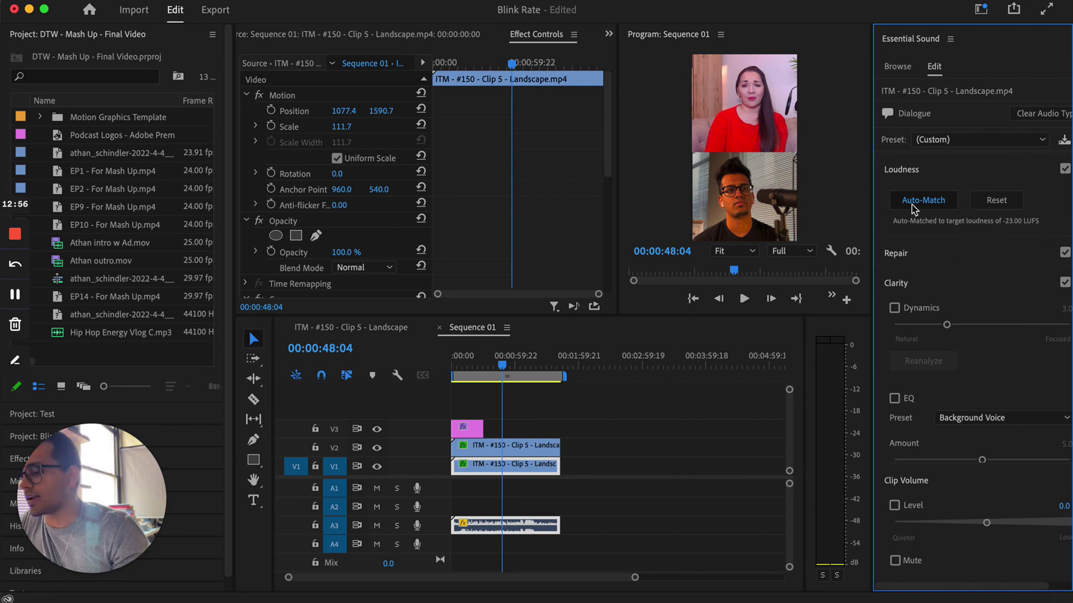
# Under Repair, enable Reduce Noise at a low strength around 1.0, then collapse Repair
pyautogui.click(927, 169)
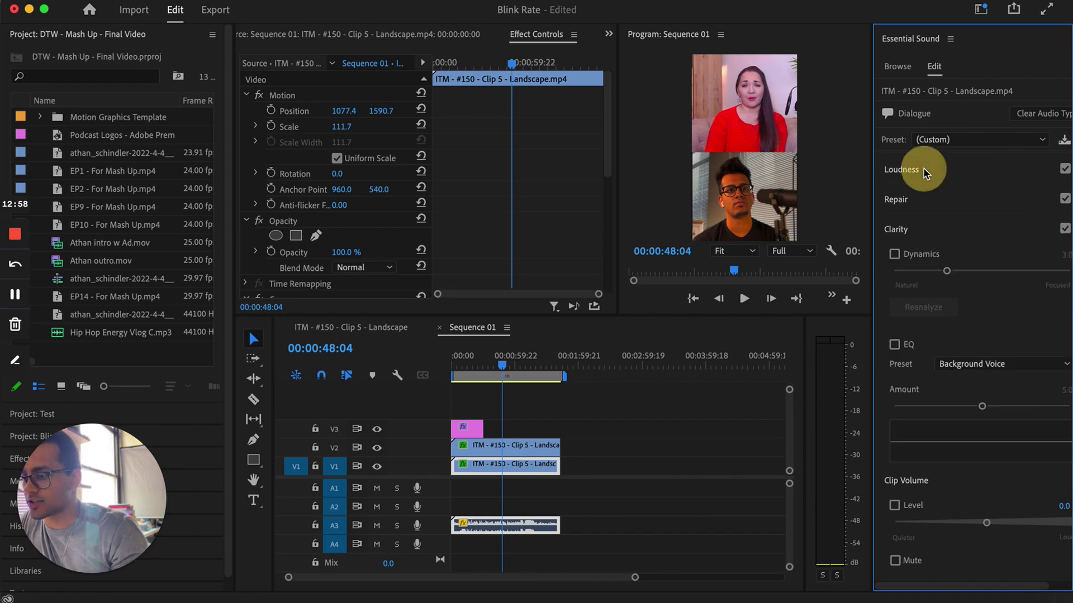
pyautogui.click(897, 200)
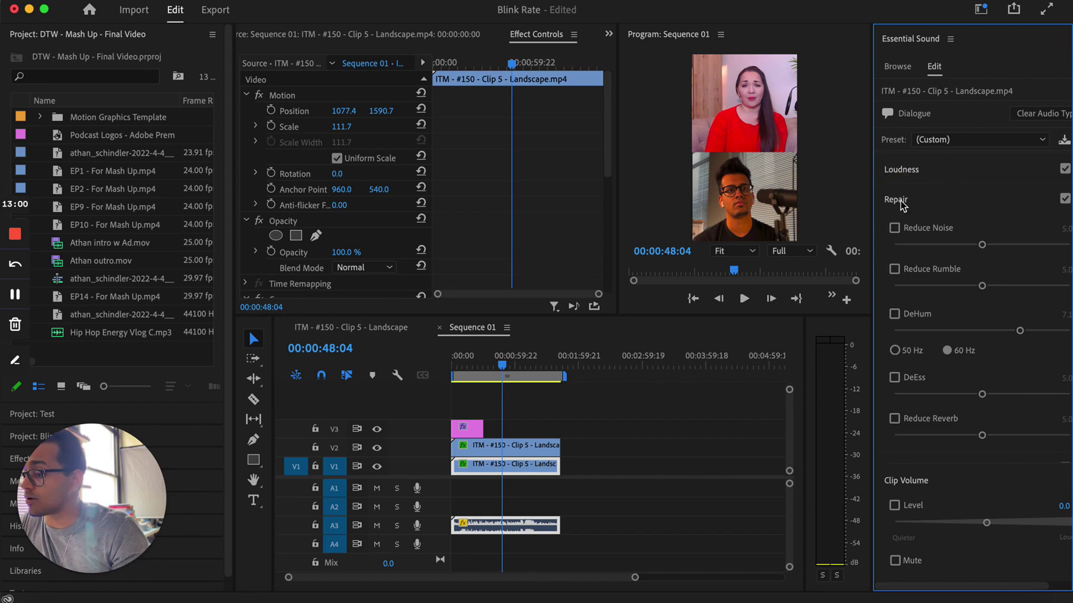
pyautogui.scroll(-1, 903, 203)
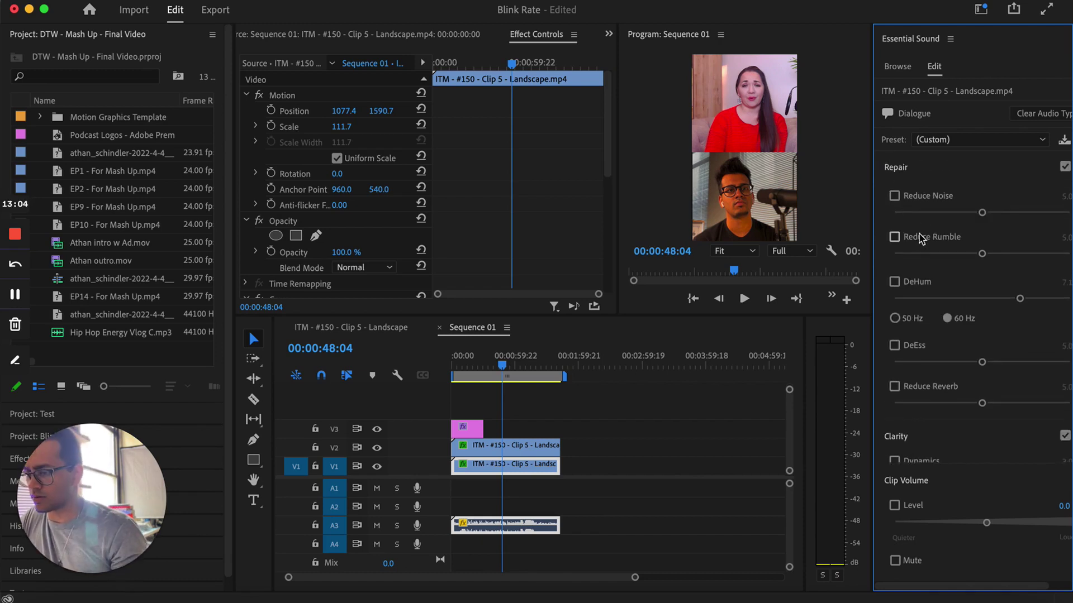
pyautogui.scroll(-1, 933, 245)
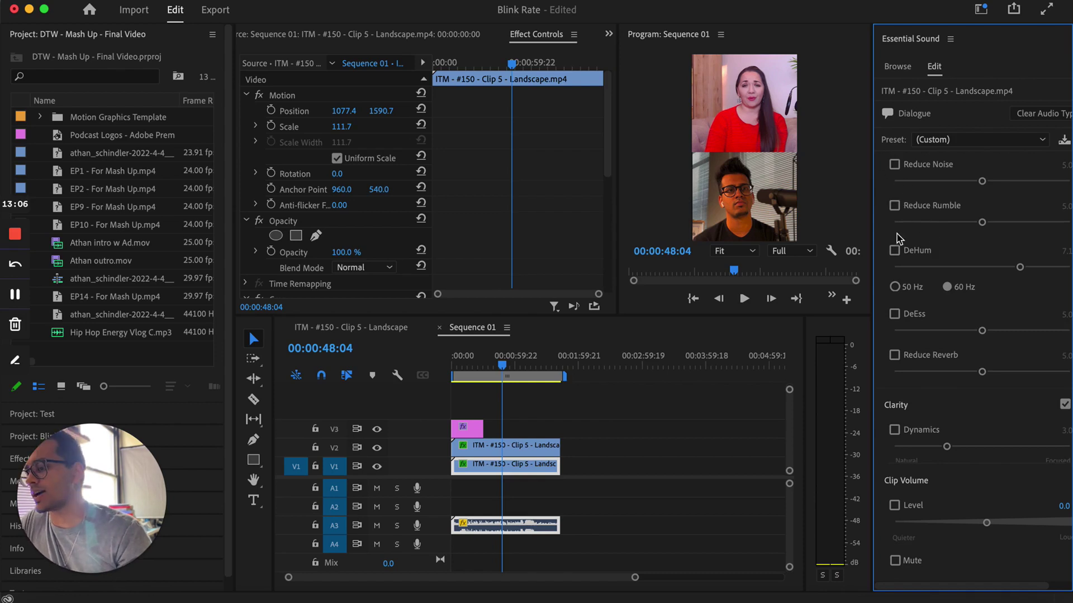
pyautogui.click(894, 164)
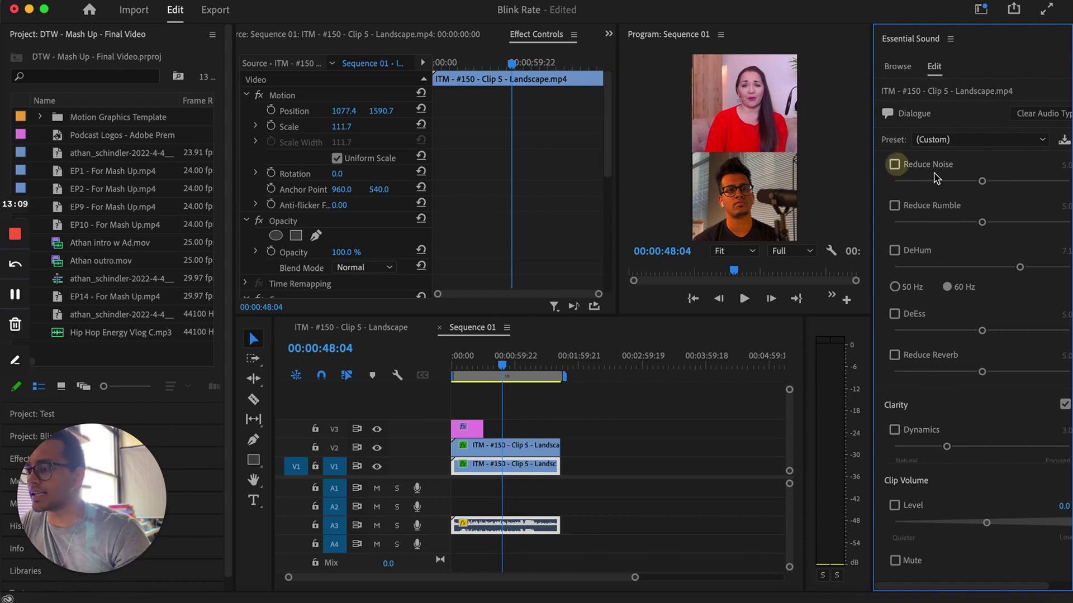
pyautogui.moveTo(983, 189); pyautogui.dragTo(916, 185)
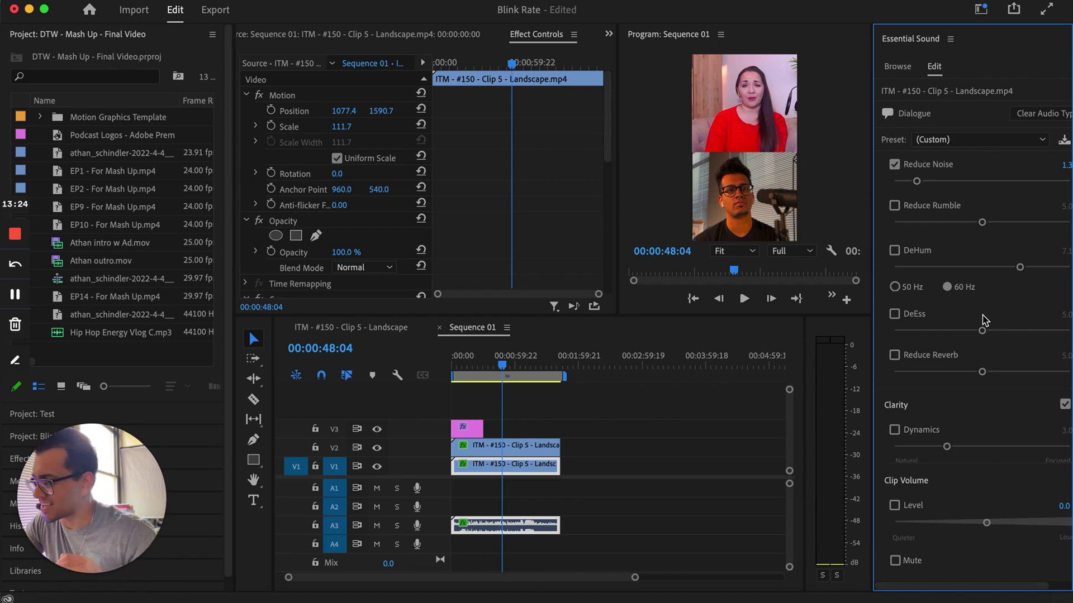
pyautogui.click(903, 166)
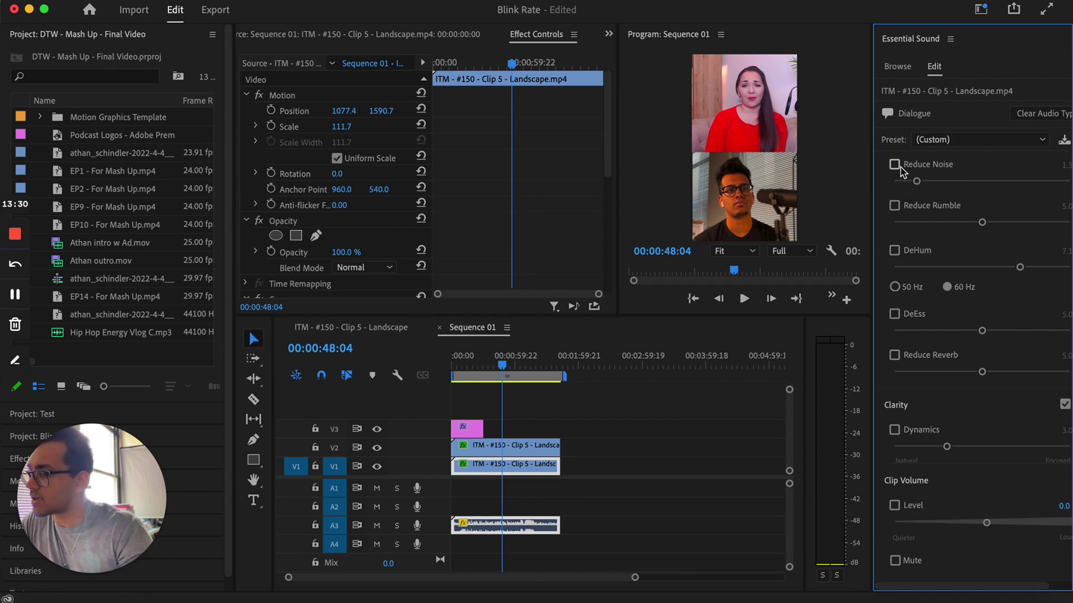
pyautogui.moveTo(917, 182)
pyautogui.mouseDown()
pyautogui.moveTo(1054, 187)
pyautogui.moveTo(923, 191)
pyautogui.mouseUp()
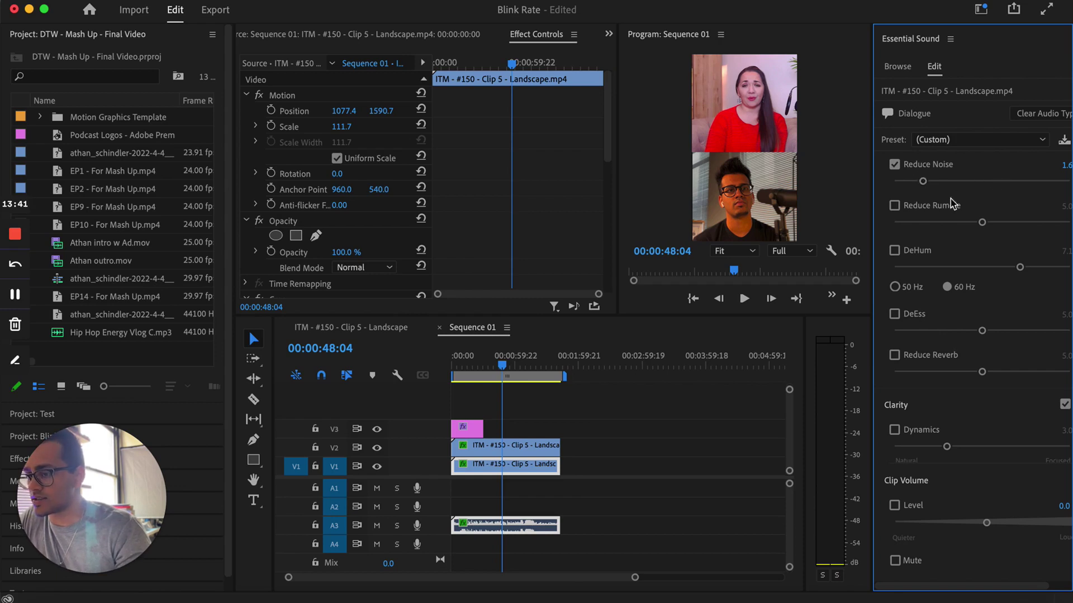
pyautogui.scroll(-1, 930, 304)
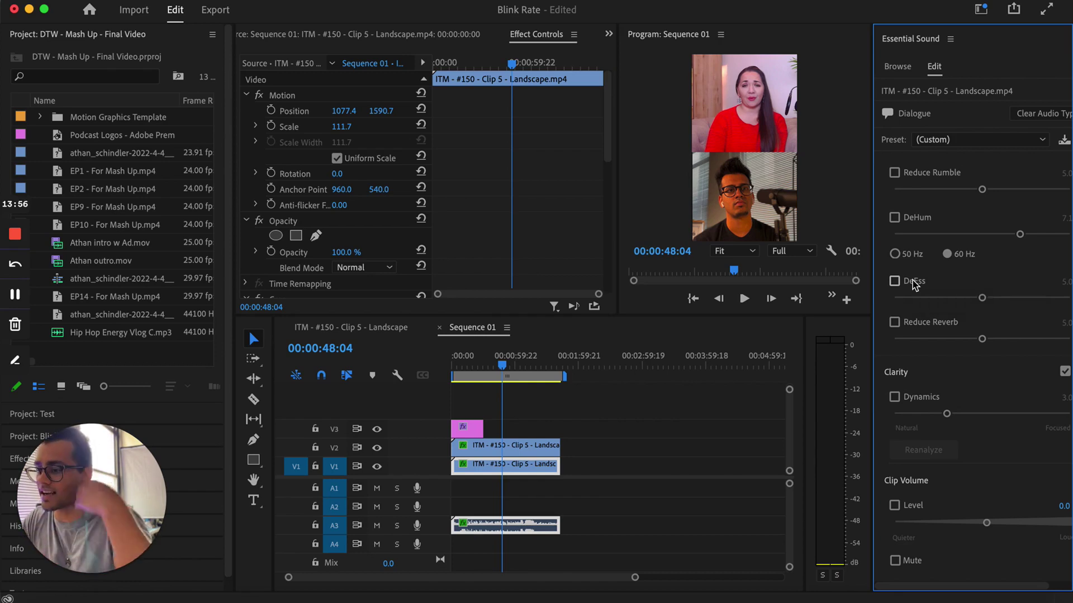
pyautogui.click(922, 199)
pyautogui.scroll(-2, 932, 193)
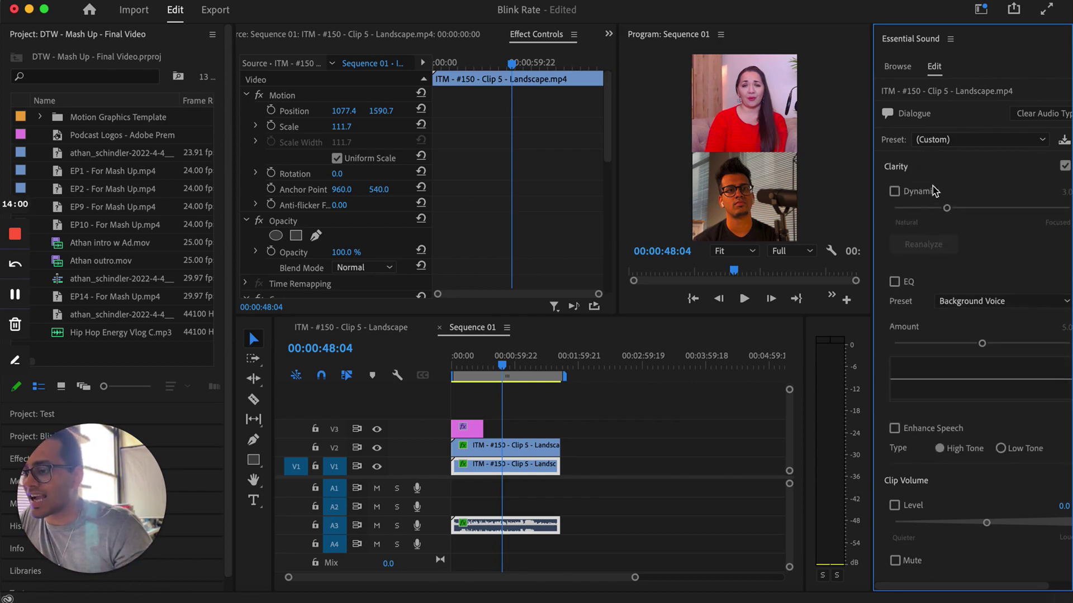
# Under Clarity, turn on Dynamics and apply the Podcast Voice EQ preset
pyautogui.click(907, 169)
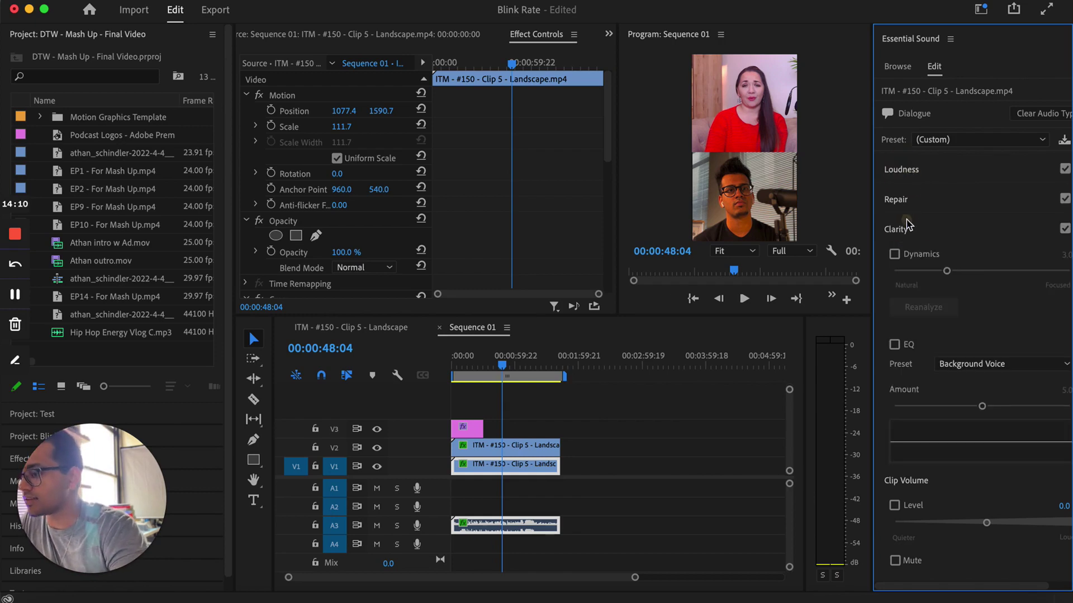
pyautogui.click(930, 224)
pyautogui.scroll(2, 932, 225)
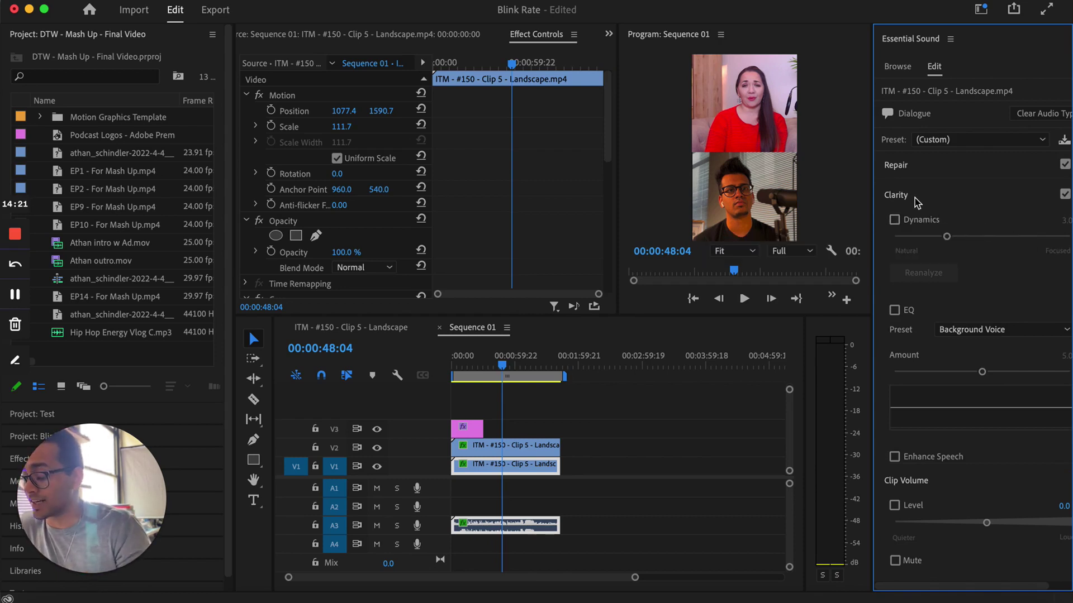
pyautogui.click(914, 222)
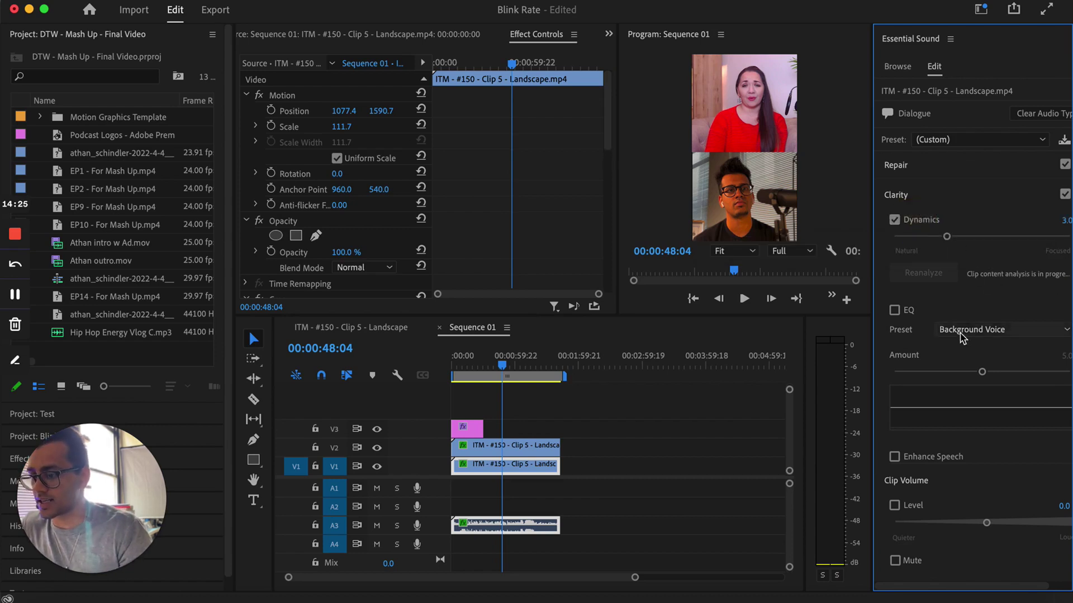
pyautogui.click(992, 332)
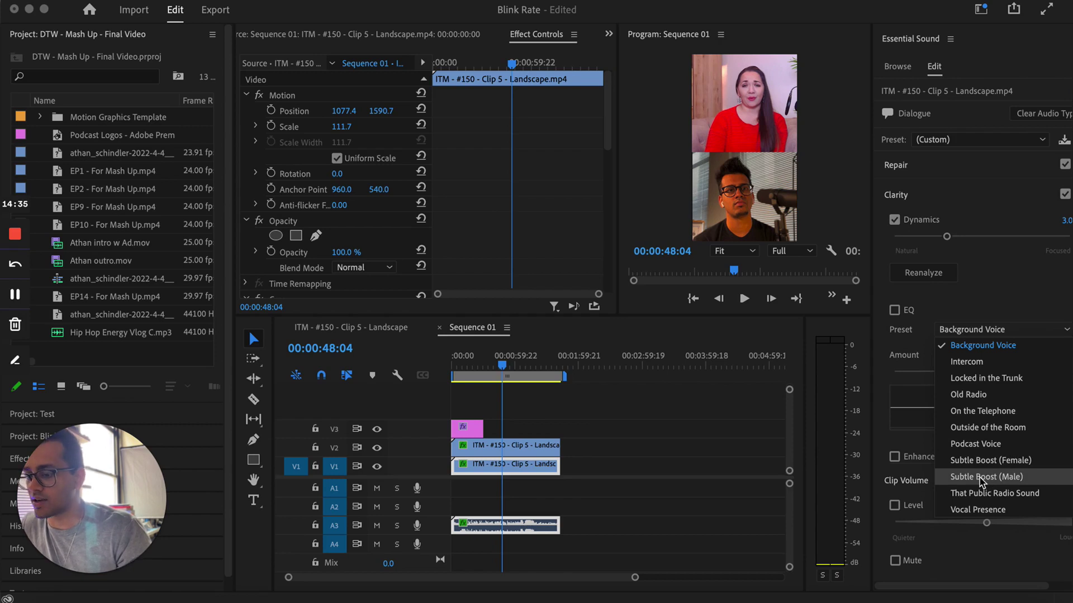
pyautogui.click(973, 444)
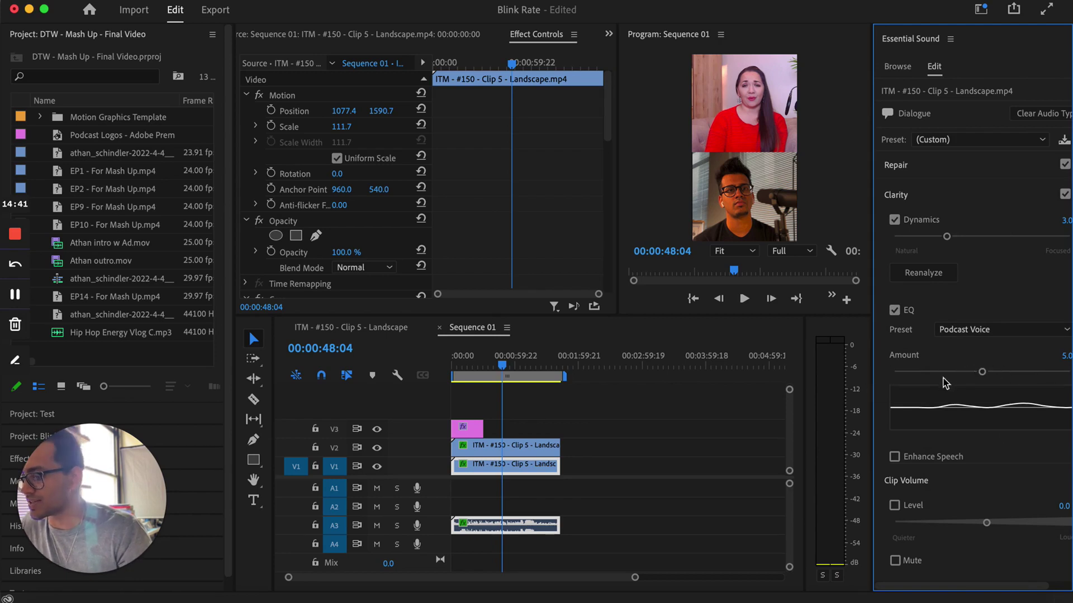
pyautogui.click(951, 193)
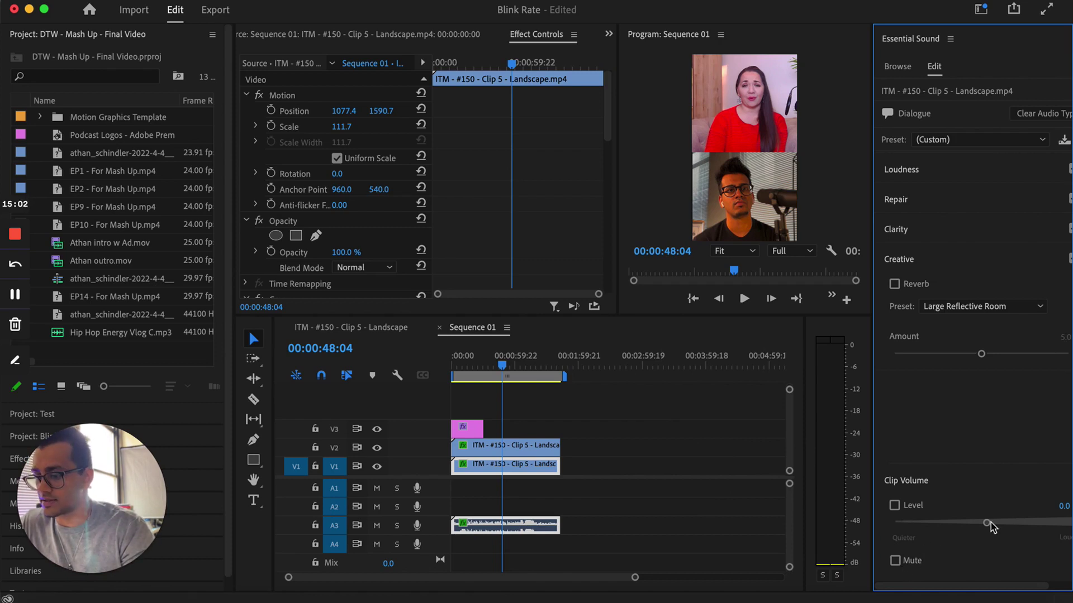
# Reopen Loudness, try Clip Volume Level at -23.2, then leave it switched off
pyautogui.click(950, 173)
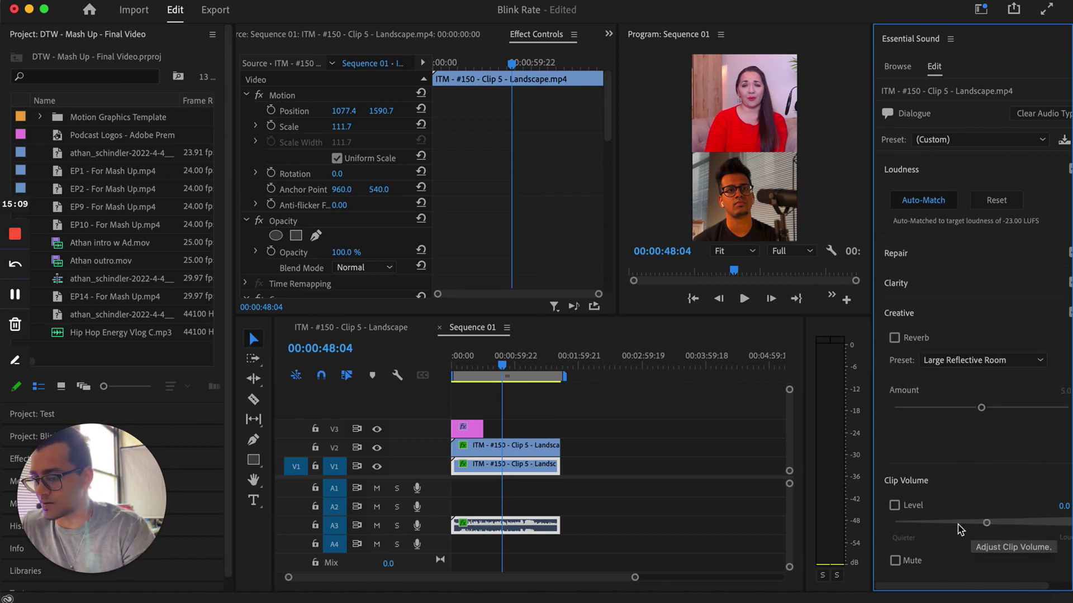
pyautogui.click(929, 523)
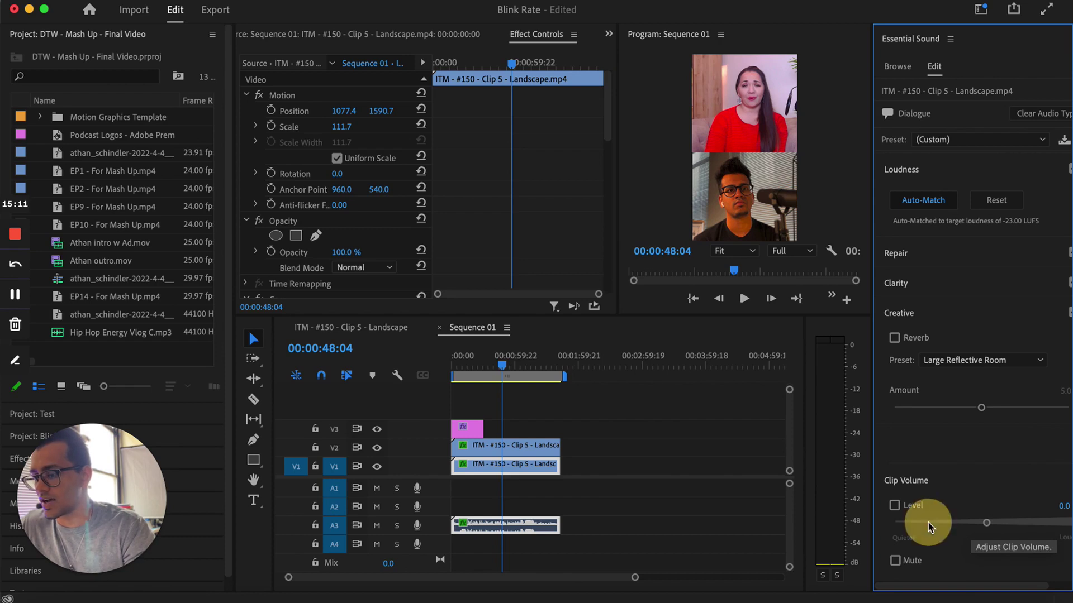
pyautogui.click(893, 505)
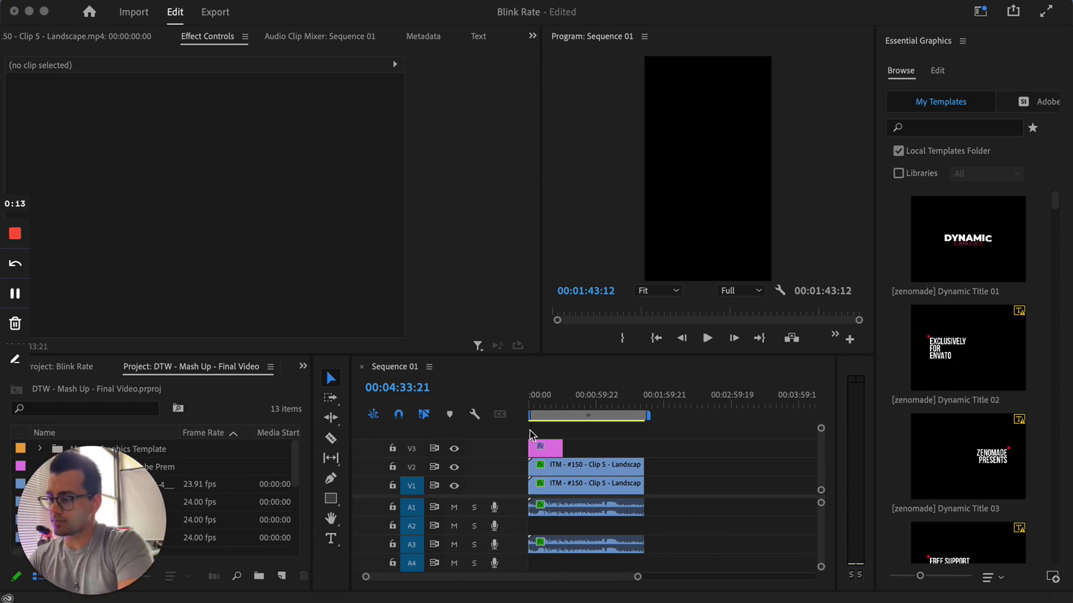
# Open File > Export > Media for Sequence 01 and select the default 'Sequence 01' file name
pyautogui.click(554, 406)
pyautogui.click(552, 405)
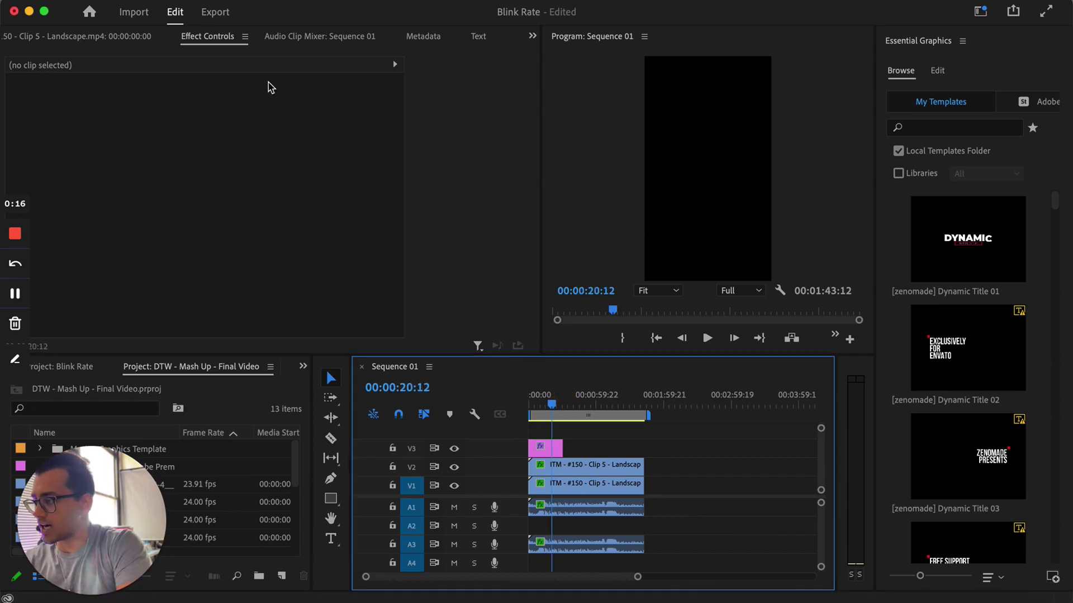
pyautogui.click(129, 3)
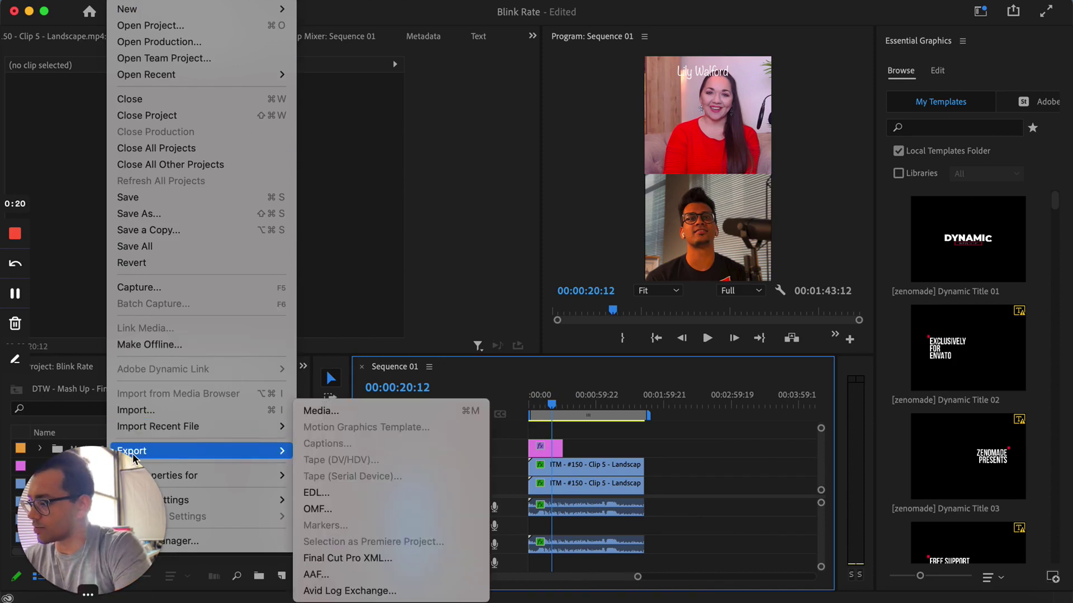
pyautogui.moveTo(193, 451)
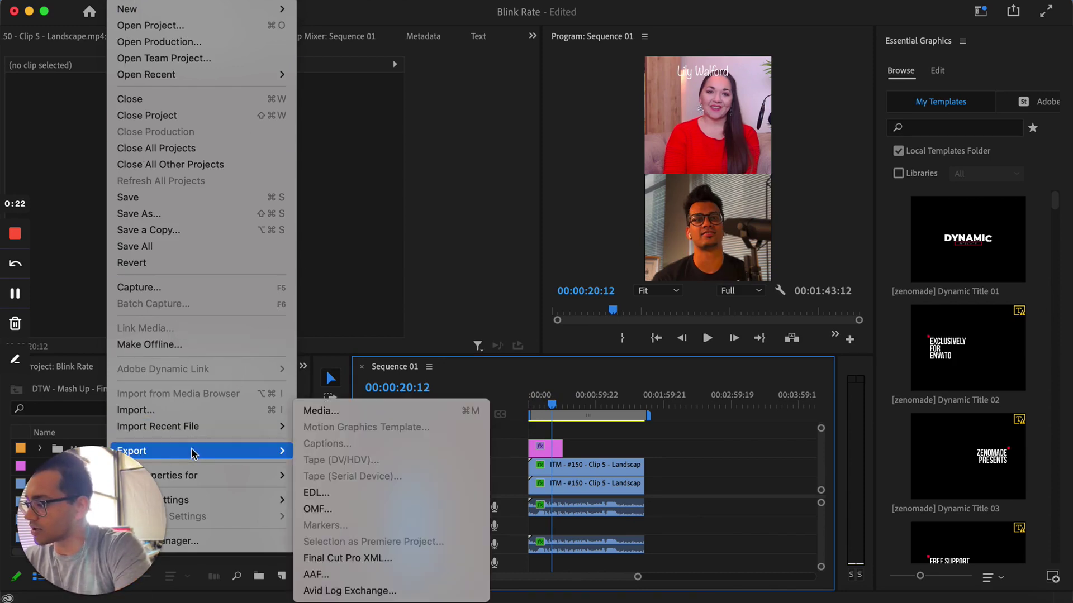
pyautogui.click(331, 411)
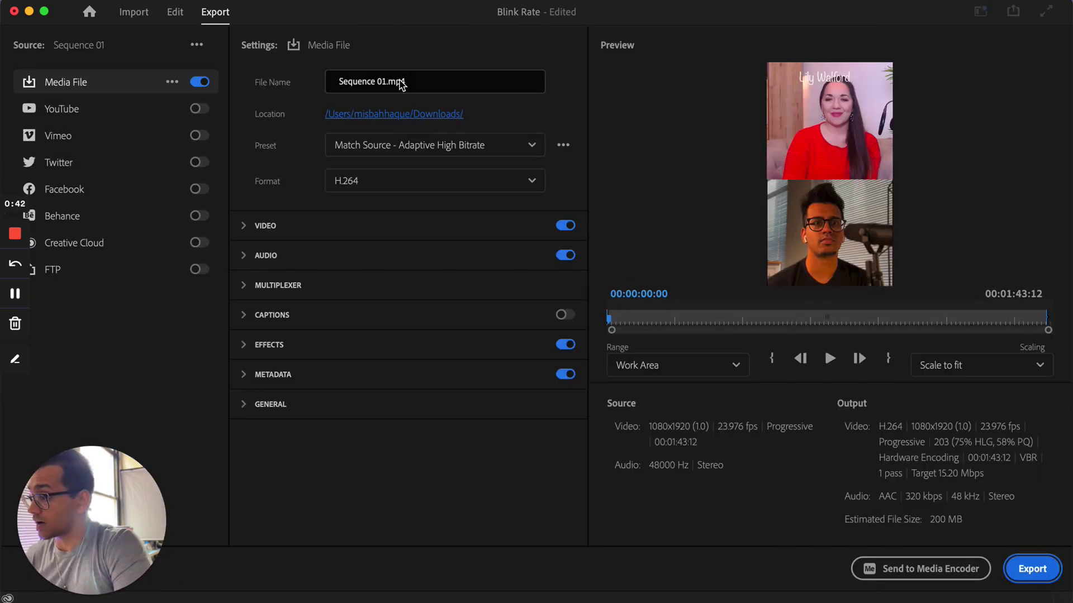
pyautogui.click(388, 81)
pyautogui.moveTo(388, 82); pyautogui.dragTo(339, 81)
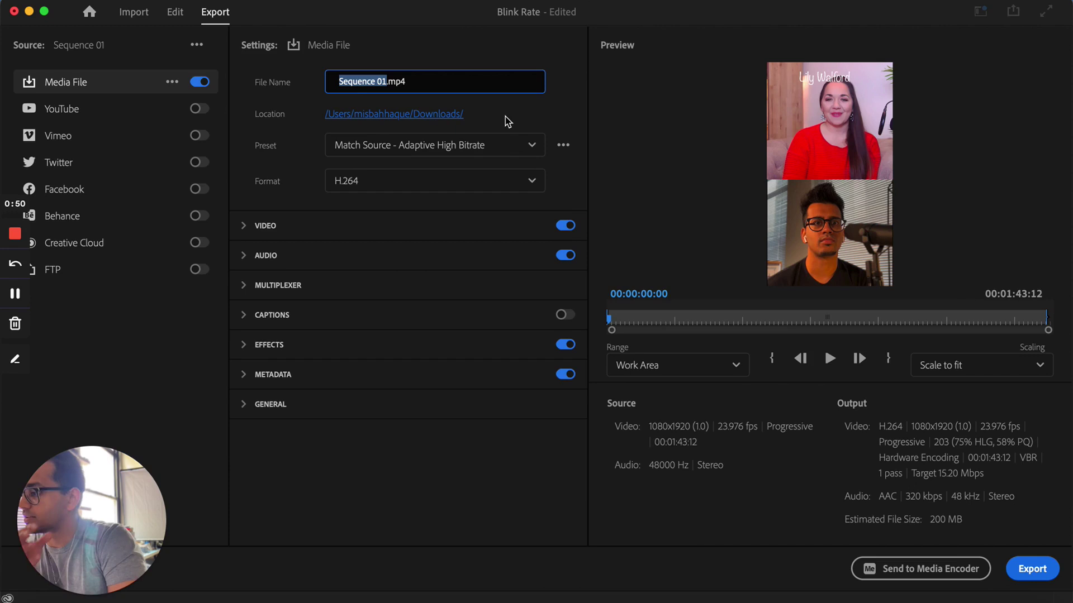
# Name the export 'Blink Rate Clip - Portrait' and keep the H.264 format
pyautogui.write('Blink Ra')
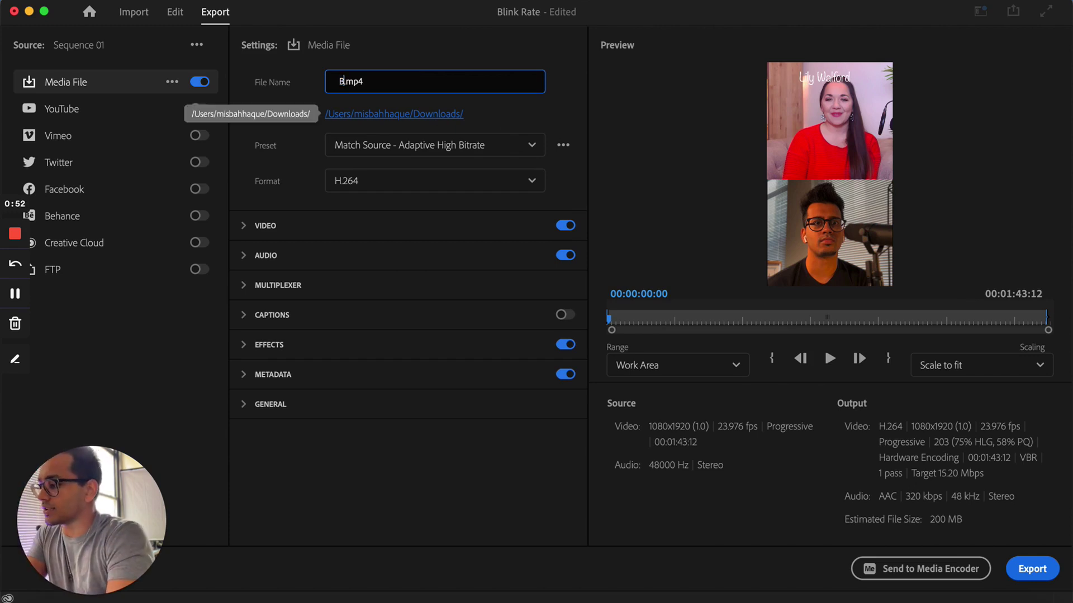
pyautogui.write('te Clip - ')
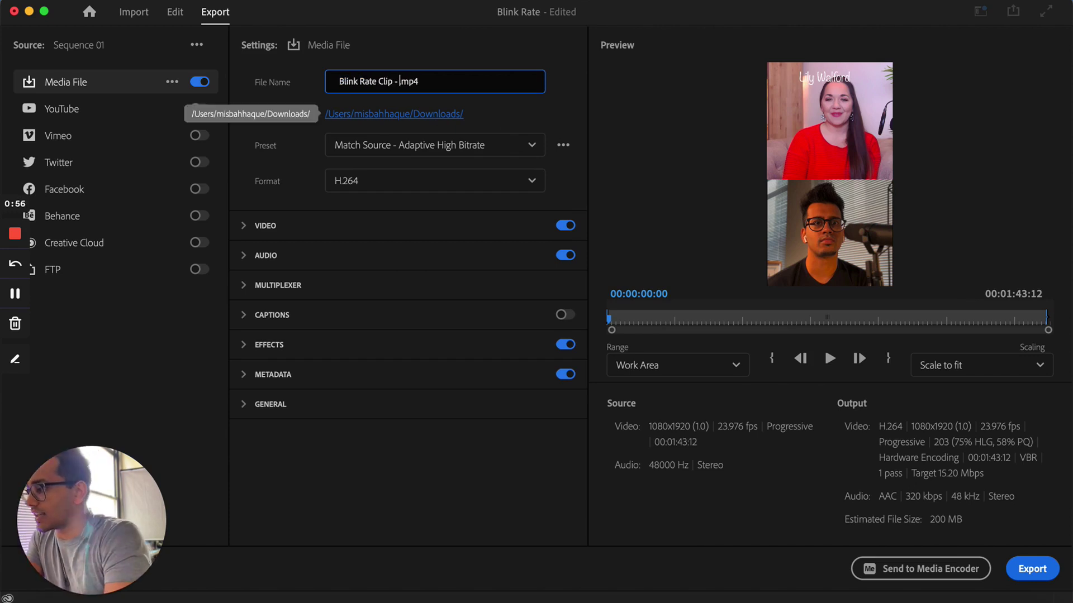
pyautogui.write('Portrait')
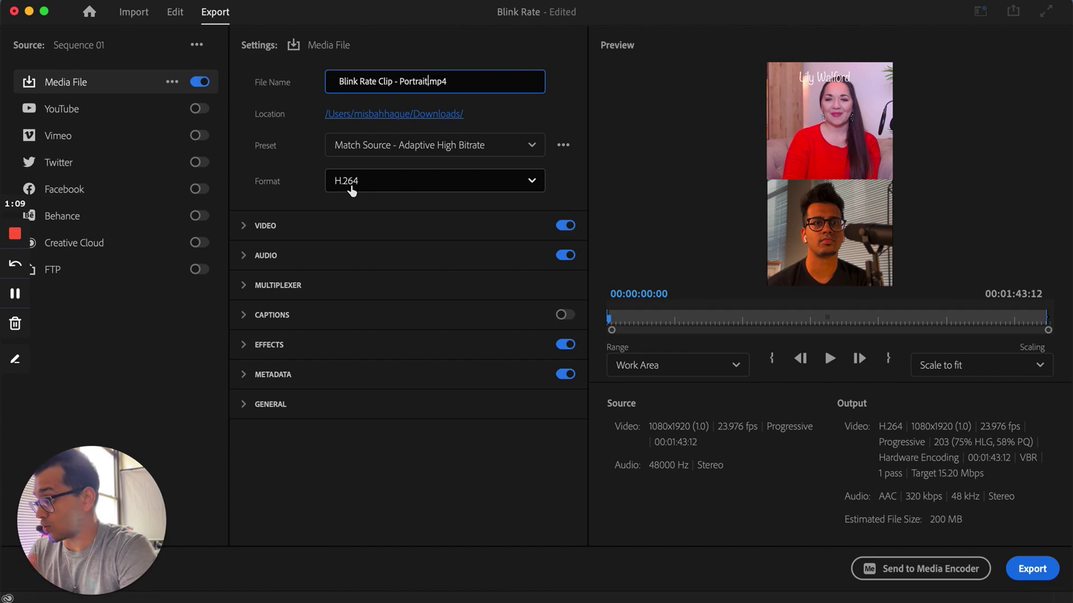
pyautogui.click(446, 183)
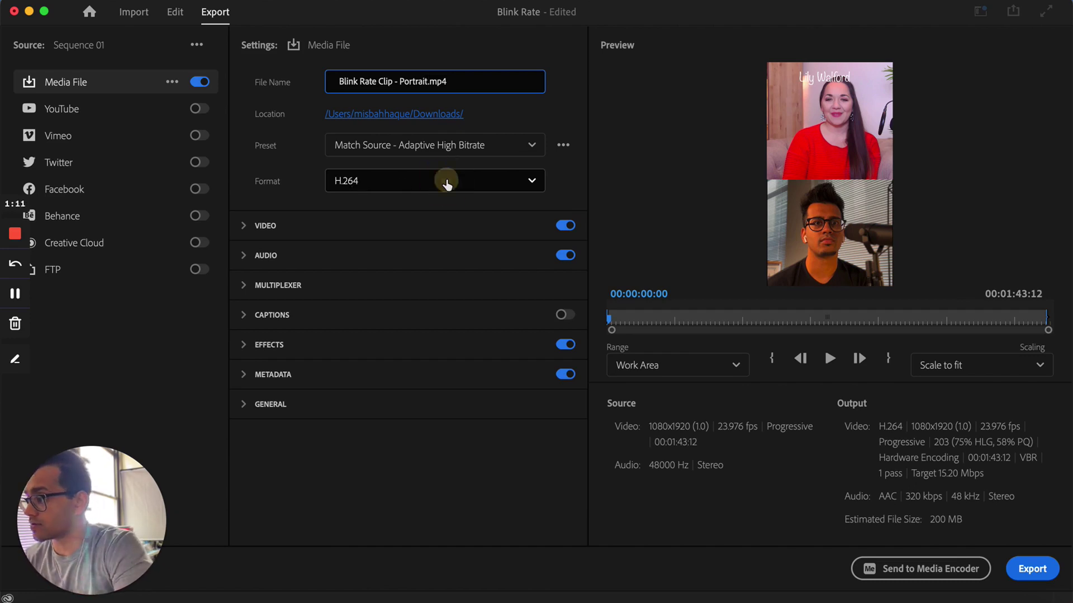
pyautogui.click(446, 182)
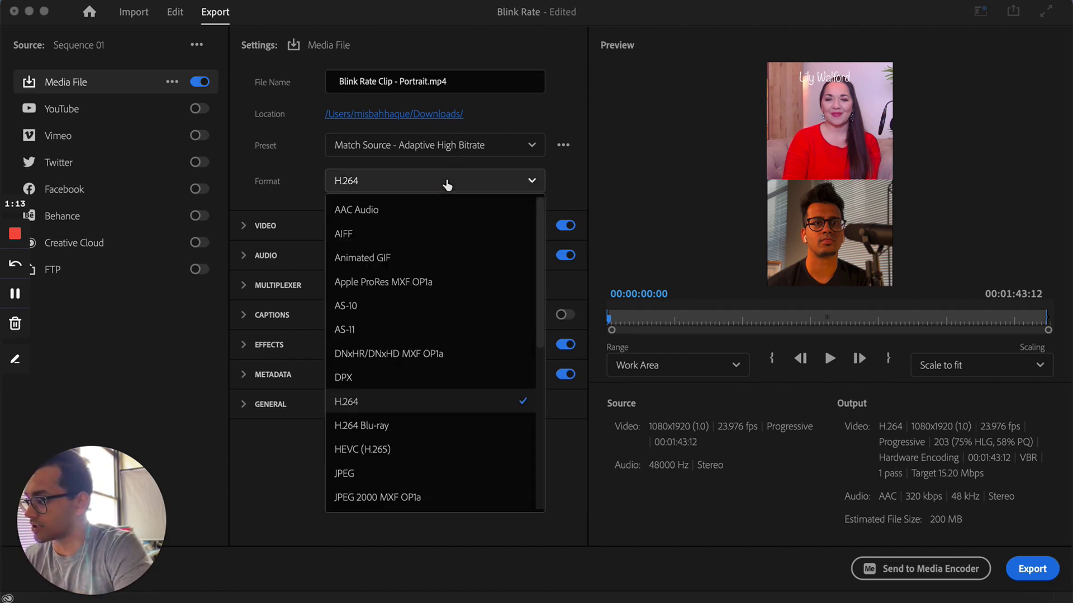
pyautogui.scroll(-5, 442, 327)
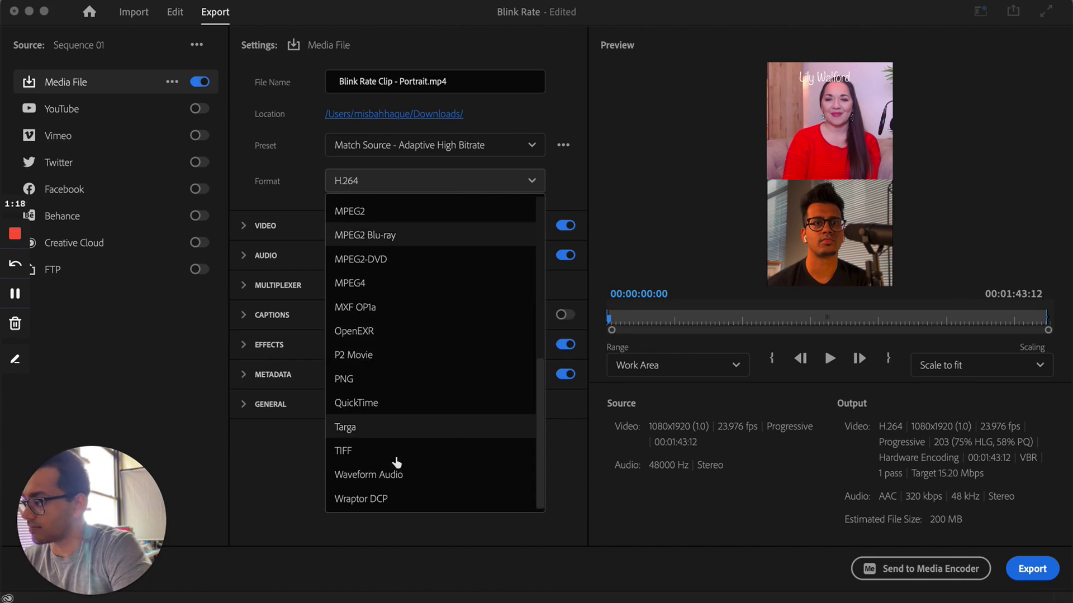
pyautogui.scroll(5, 419, 335)
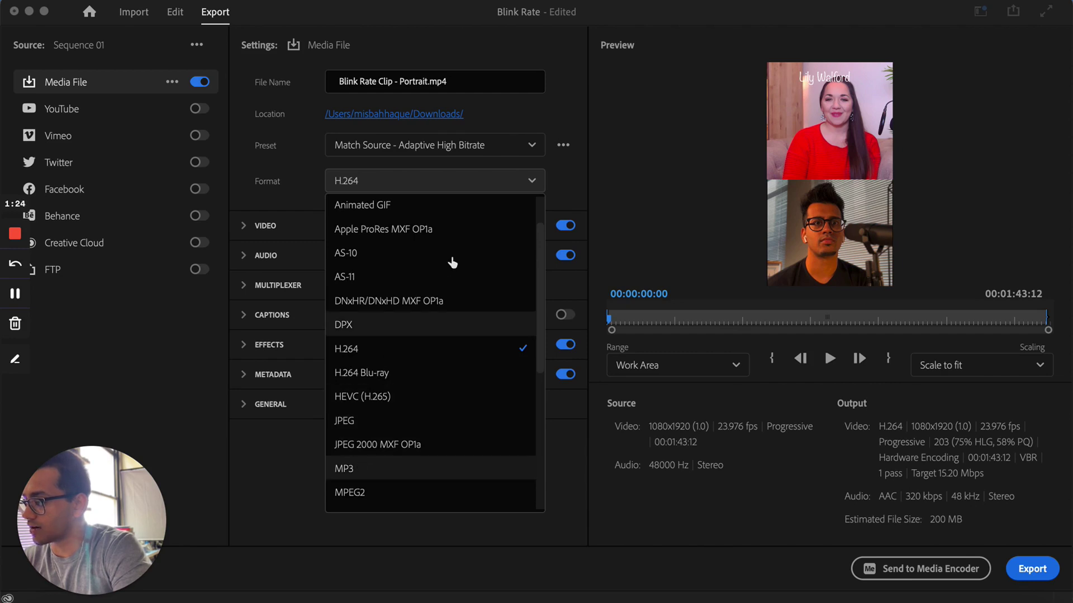
pyautogui.click(530, 182)
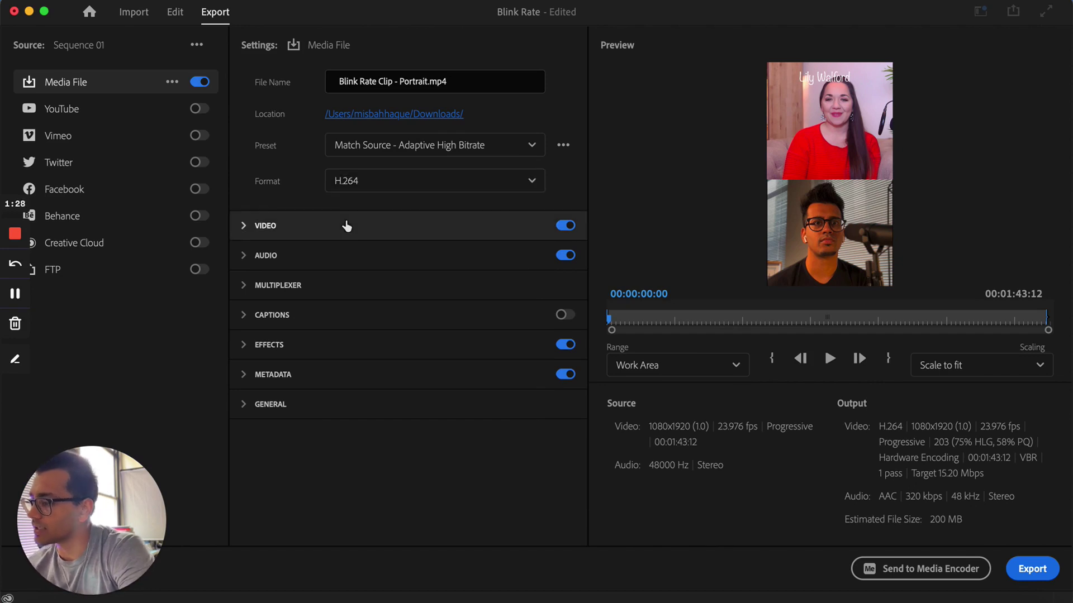
pyautogui.click(247, 227)
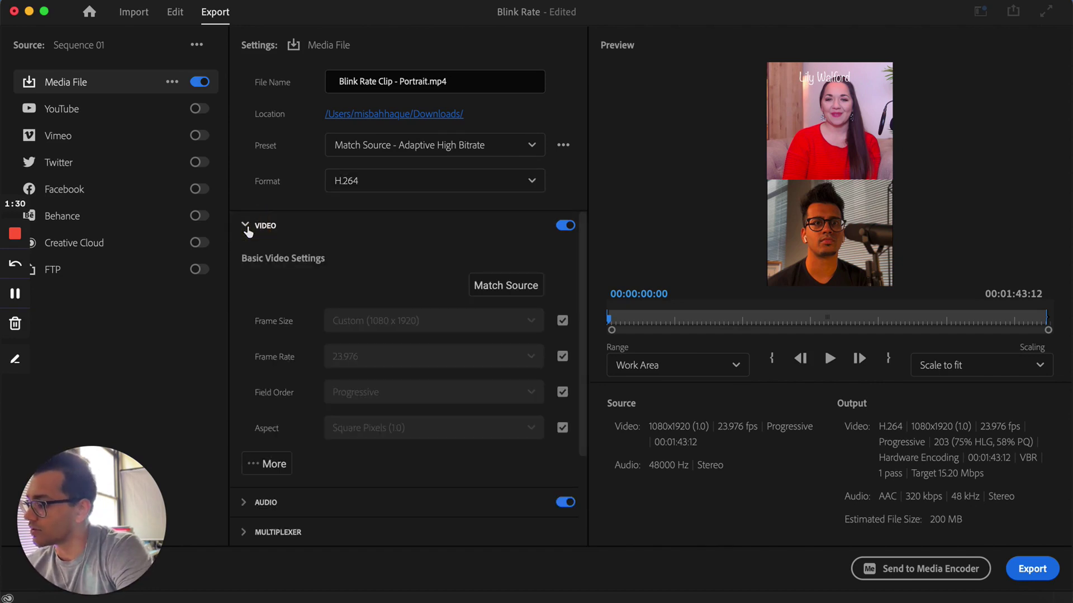
pyautogui.click(248, 229)
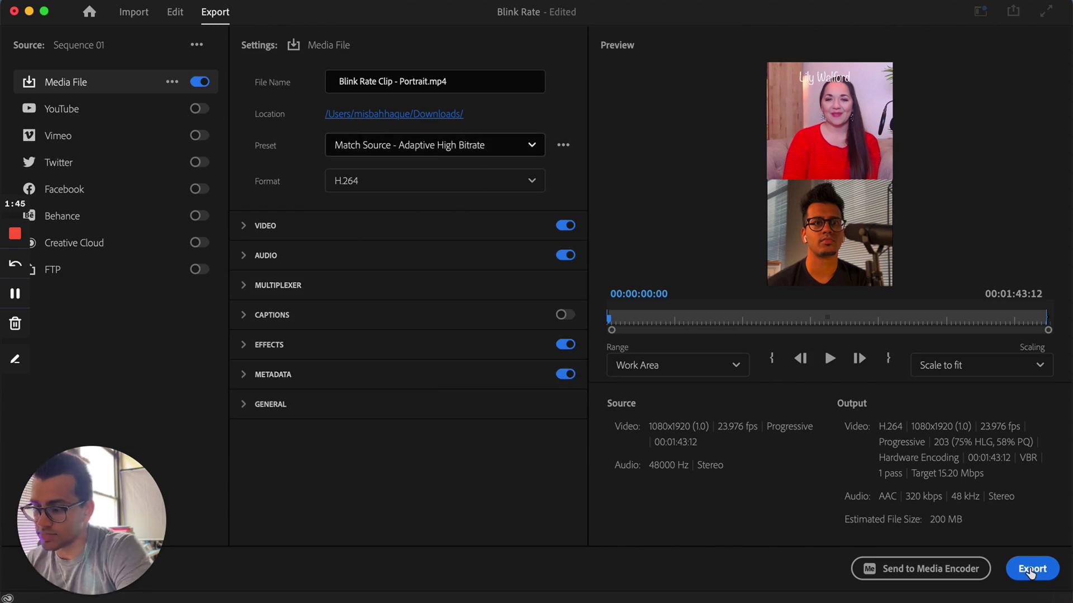
# Start exporting Sequence 01, then cancel the encoding at 6%
pyautogui.click(1038, 572)
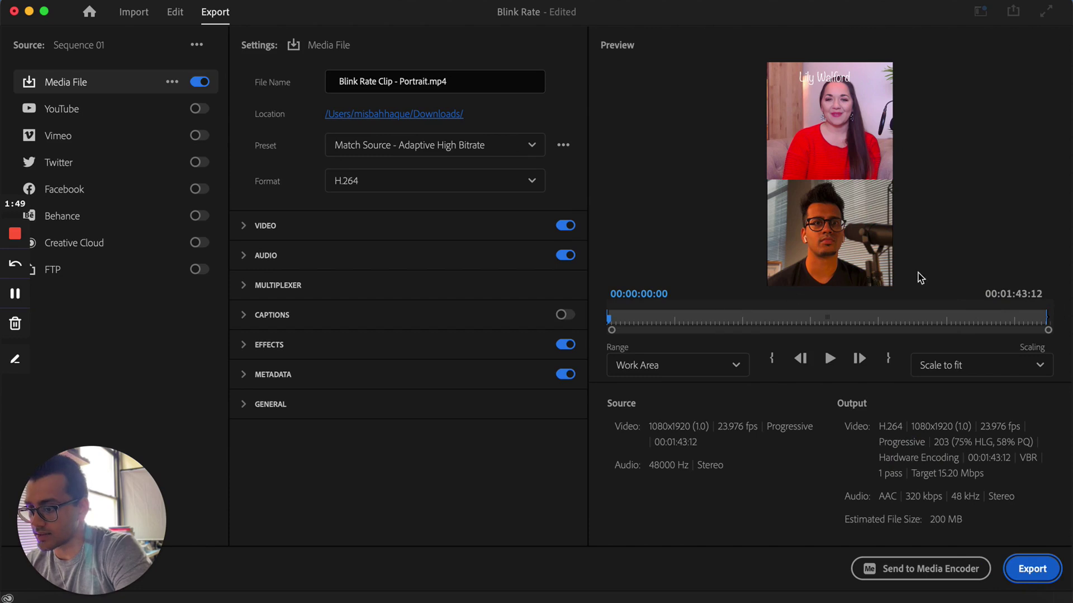
pyautogui.click(1033, 575)
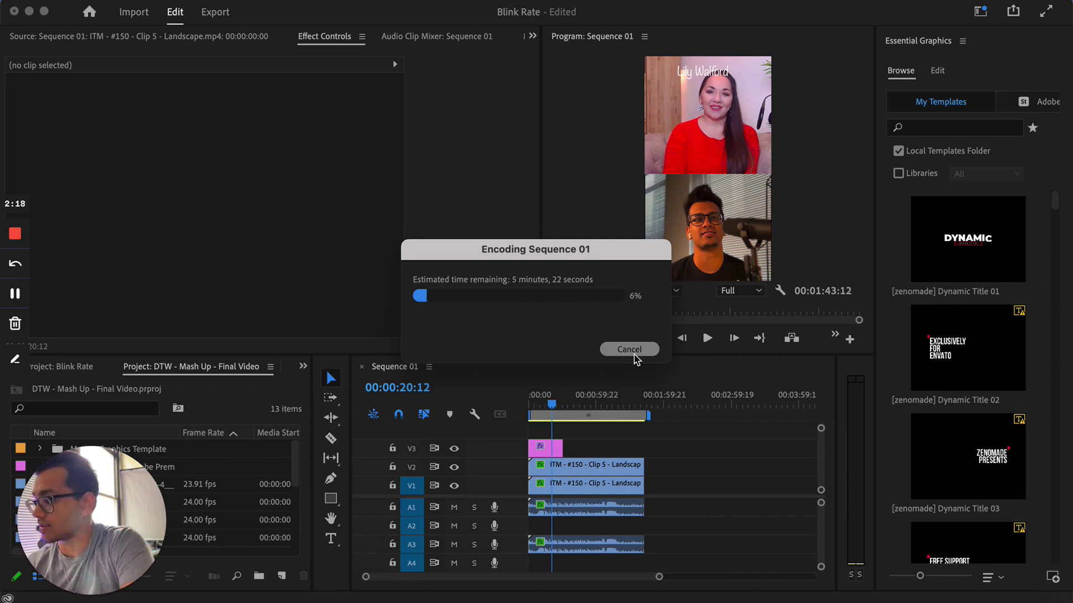
pyautogui.click(634, 354)
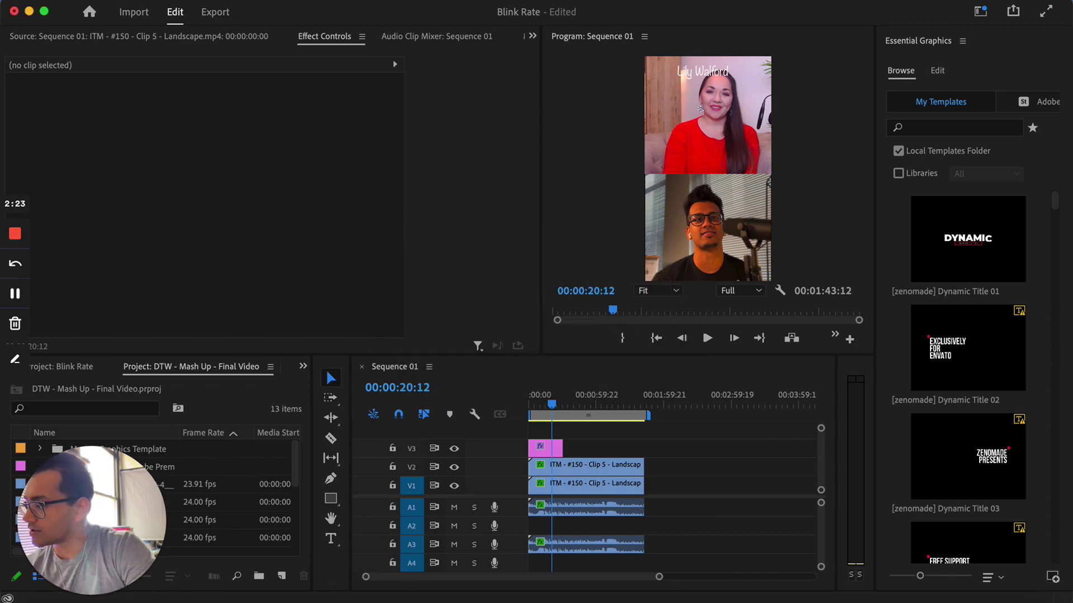
# Queue Sequence 01 in Media Encoder as an H.264 Sequence 01.mp4 export
pyautogui.click(120, 0)
pyautogui.moveTo(176, 451)
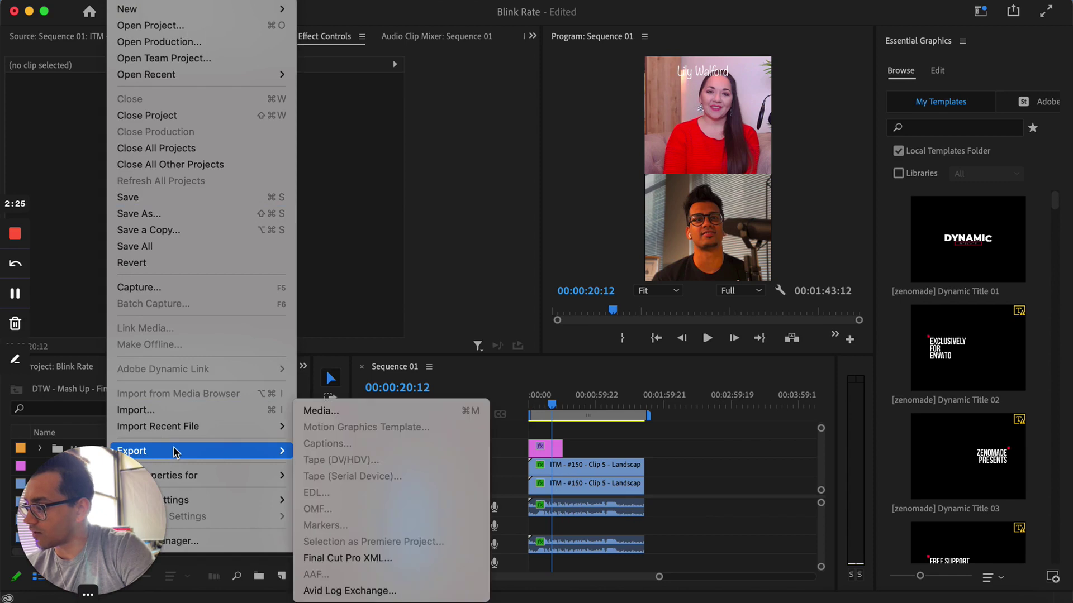
pyautogui.click(347, 411)
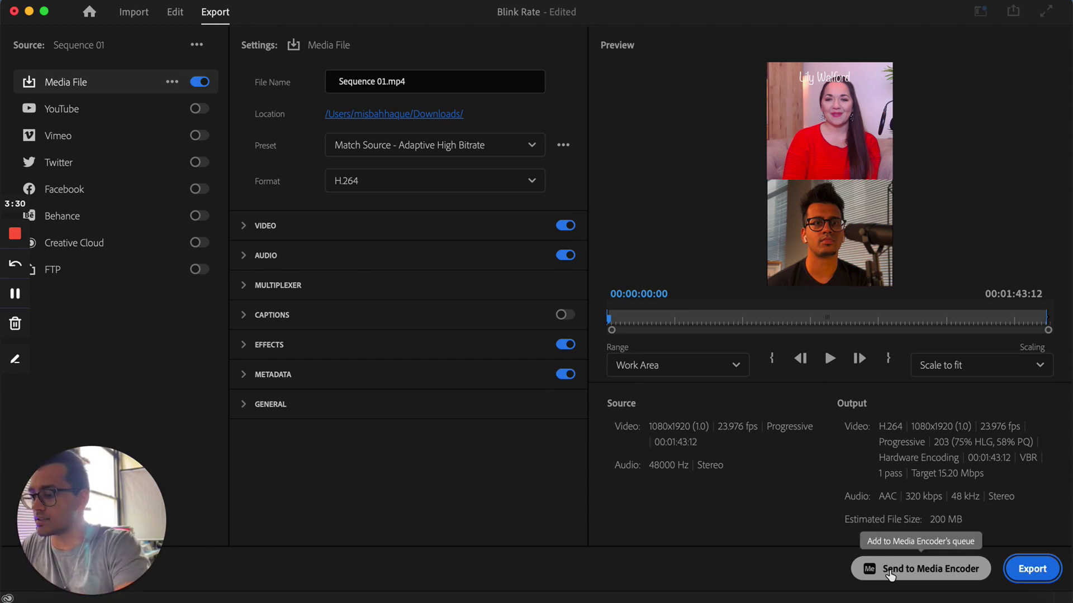
pyautogui.click(890, 575)
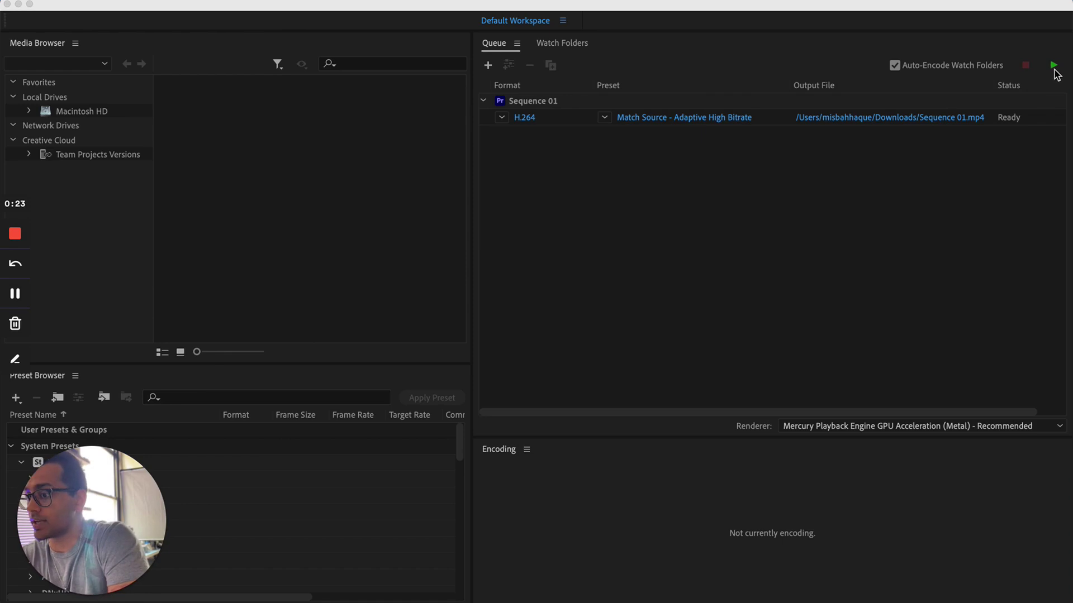
# Start encoding Sequence 01.mp4 in Media Encoder and return to Premiere Pro's Edit workspace
pyautogui.click(1053, 68)
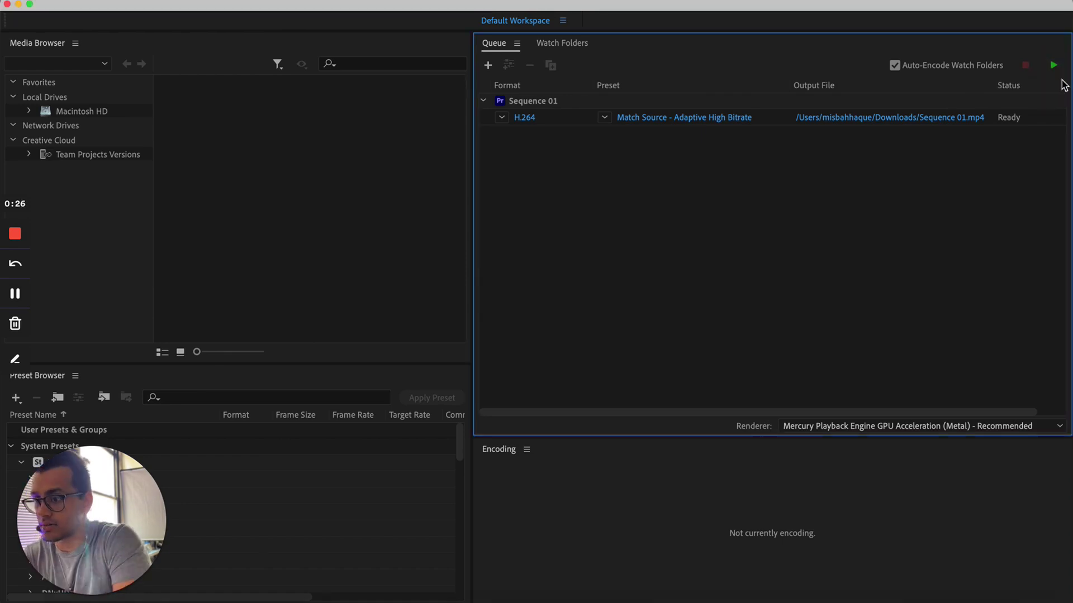
pyautogui.click(1054, 67)
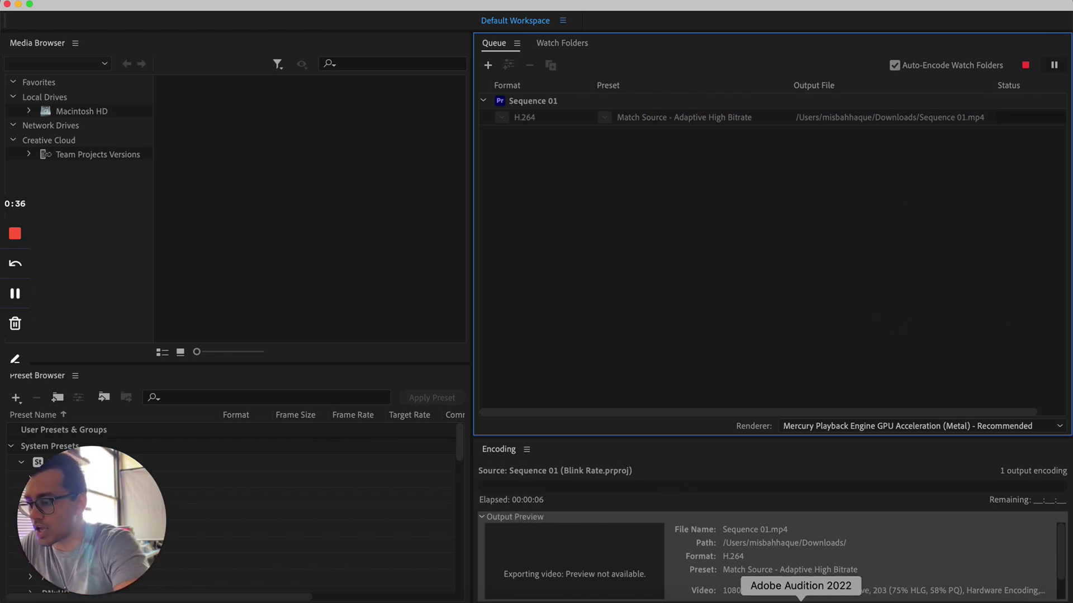
pyautogui.click(773, 600)
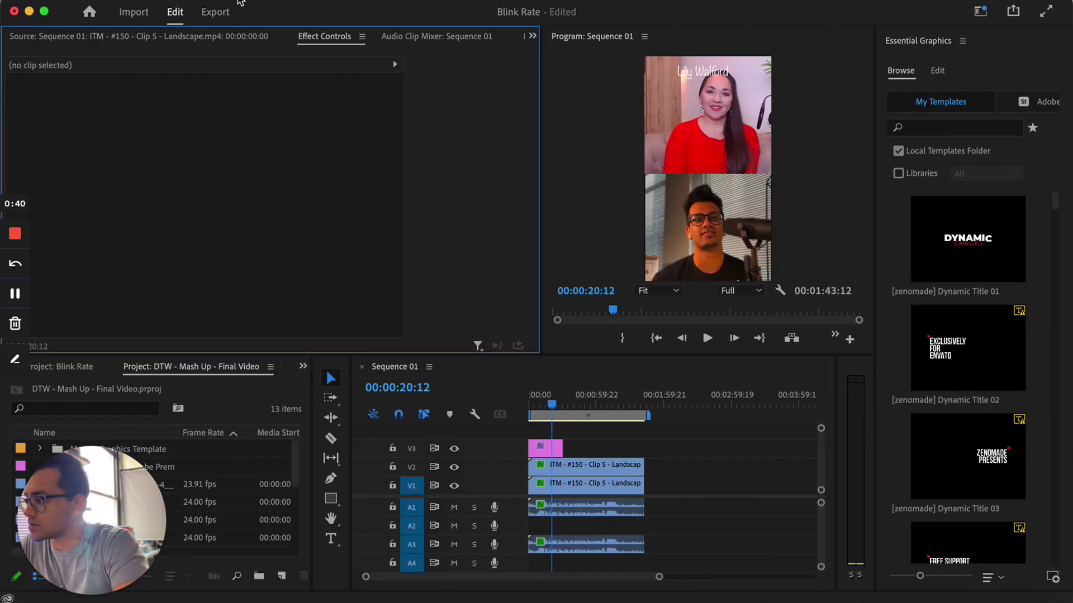
pyautogui.click(239, 2)
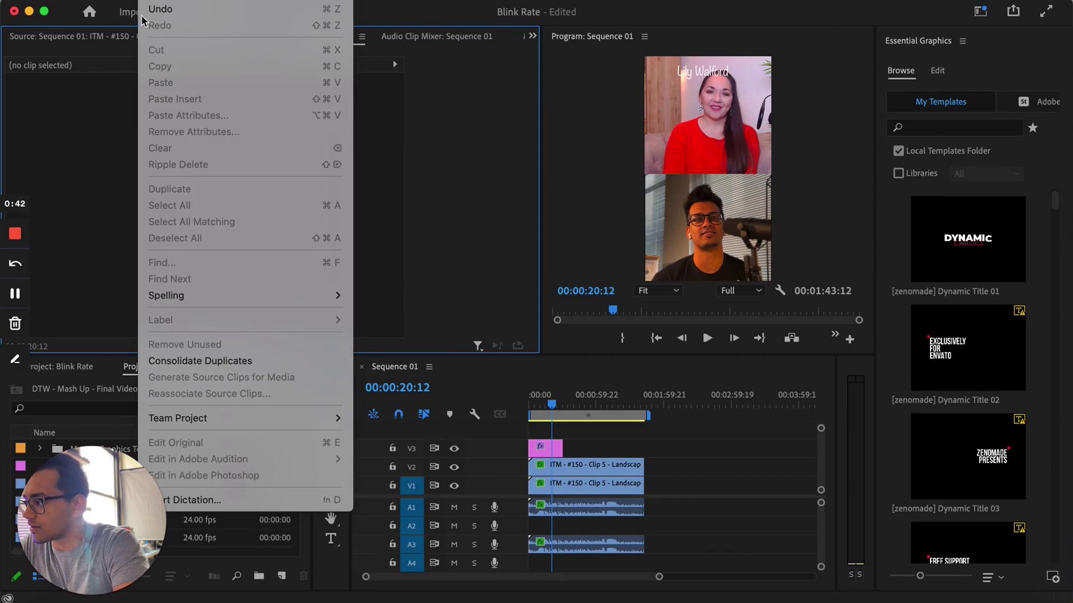
pyautogui.moveTo(137, 9)
pyautogui.click(327, 60)
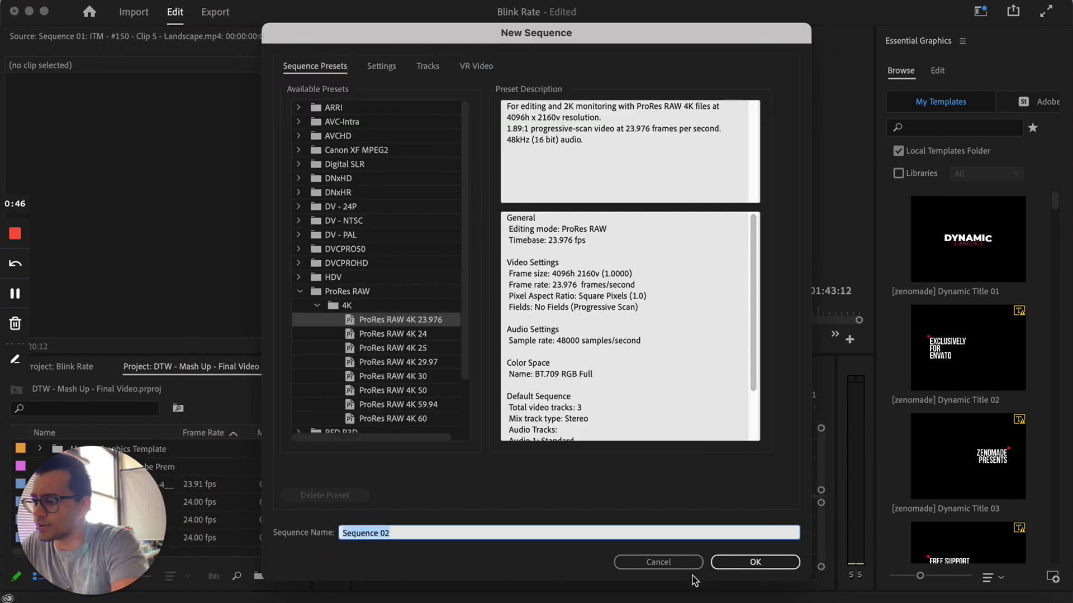
pyautogui.click(678, 562)
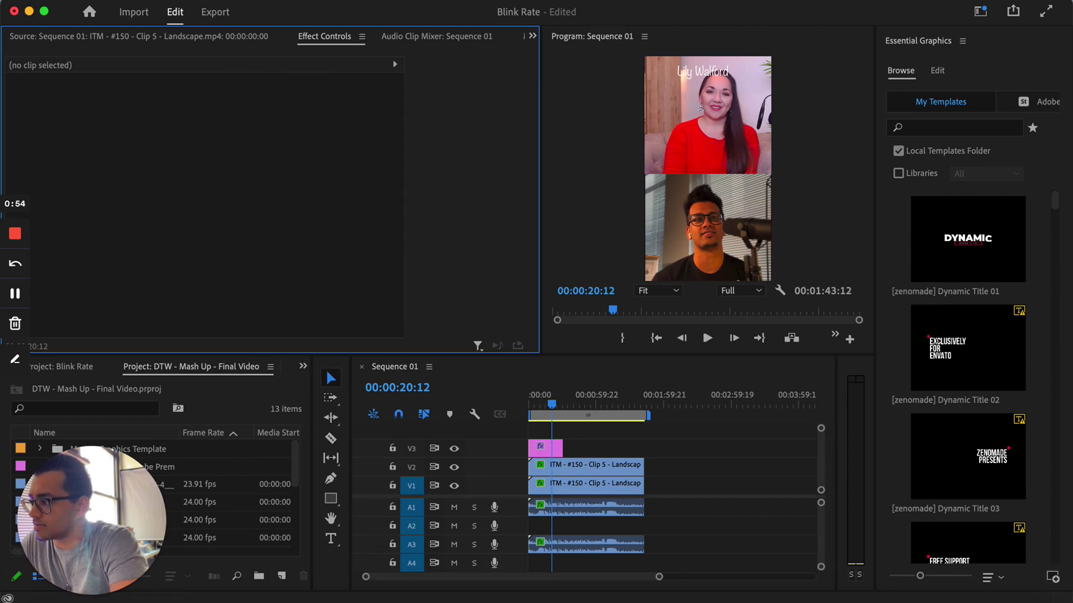
pyautogui.click(123, 2)
pyautogui.moveTo(167, 452)
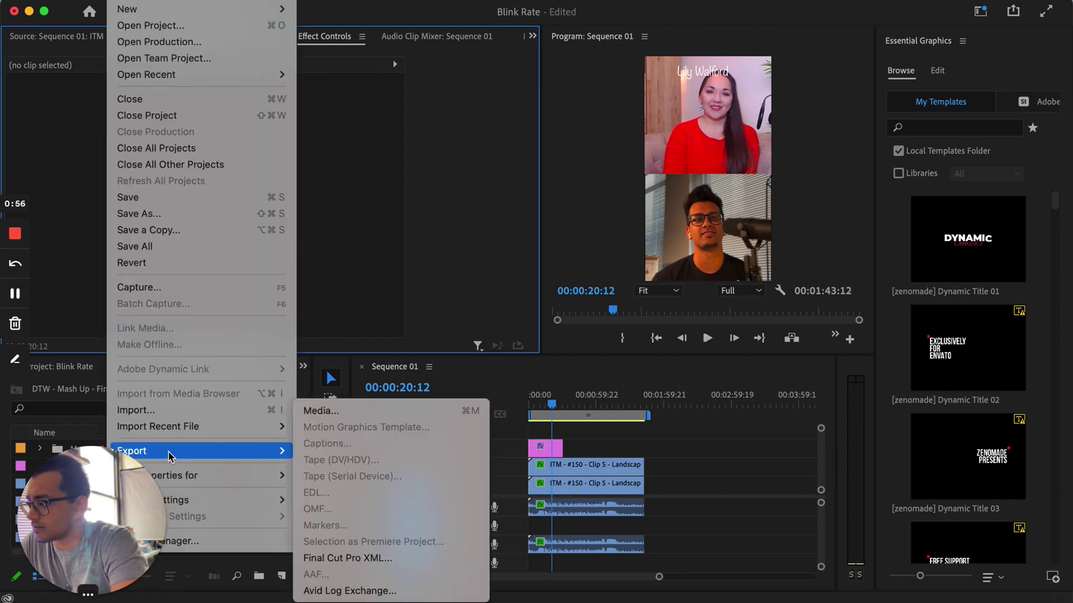
pyautogui.click(332, 414)
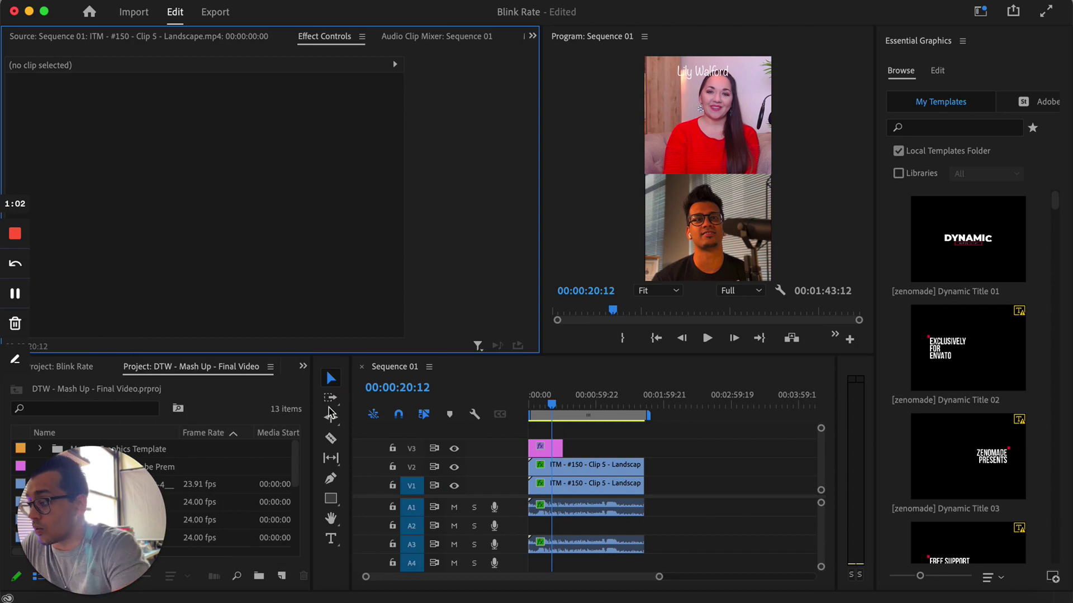